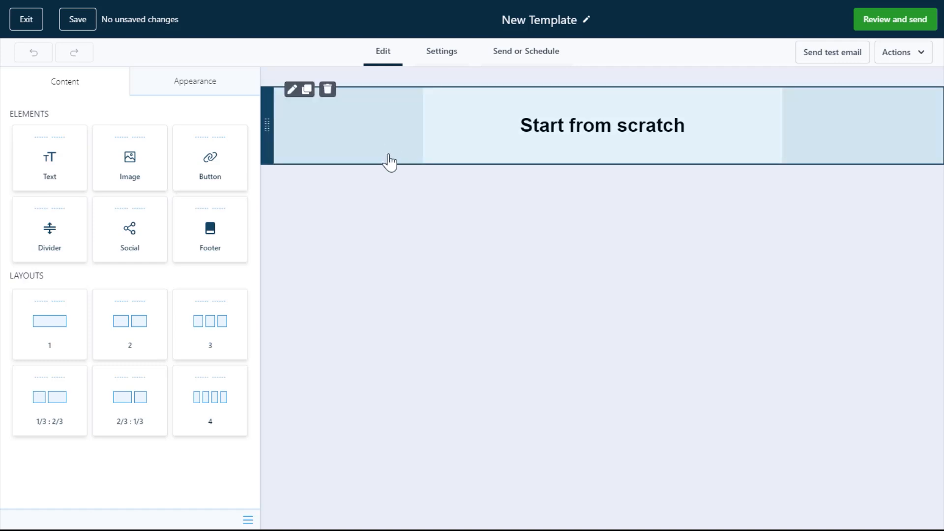
Delete the "Start from scratch" block and add a one-column layout to the empty template.
mouse_move(388, 146)
left_click(328, 90)
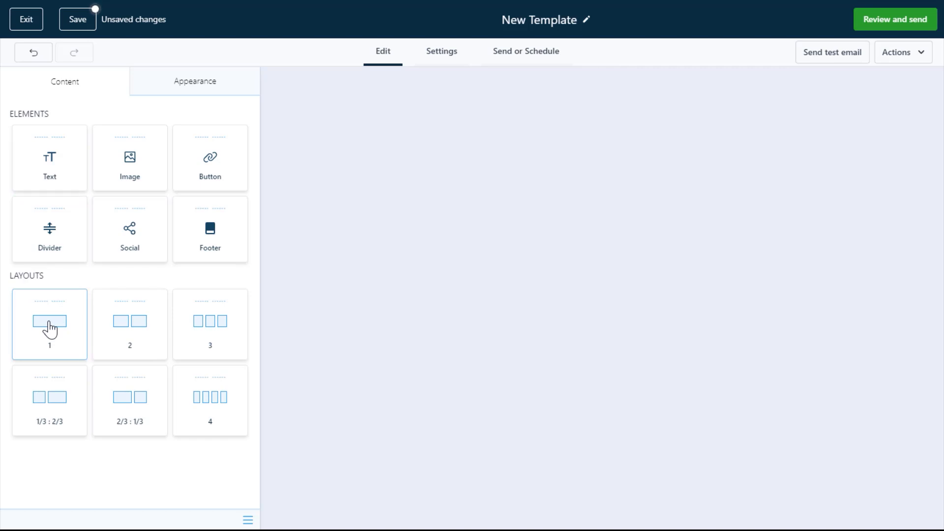
left_click_drag(49, 327, 464, 170)
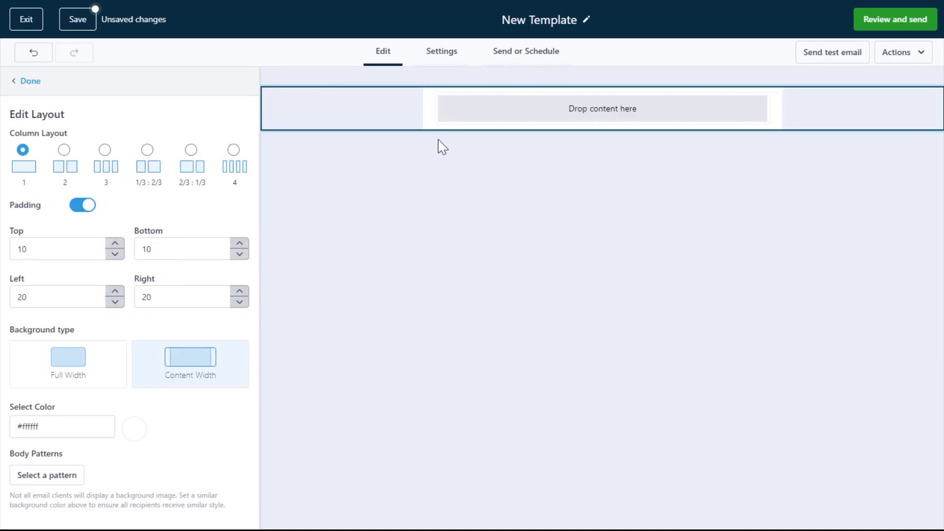
left_click(28, 84)
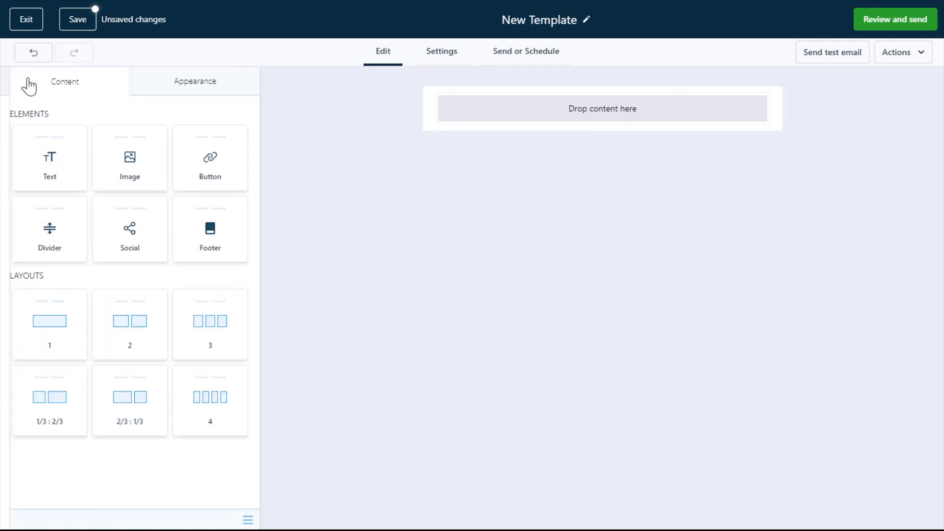
Add a two-column layout below the one-column row and change its column layout to 3.
left_click_drag(130, 329, 484, 166)
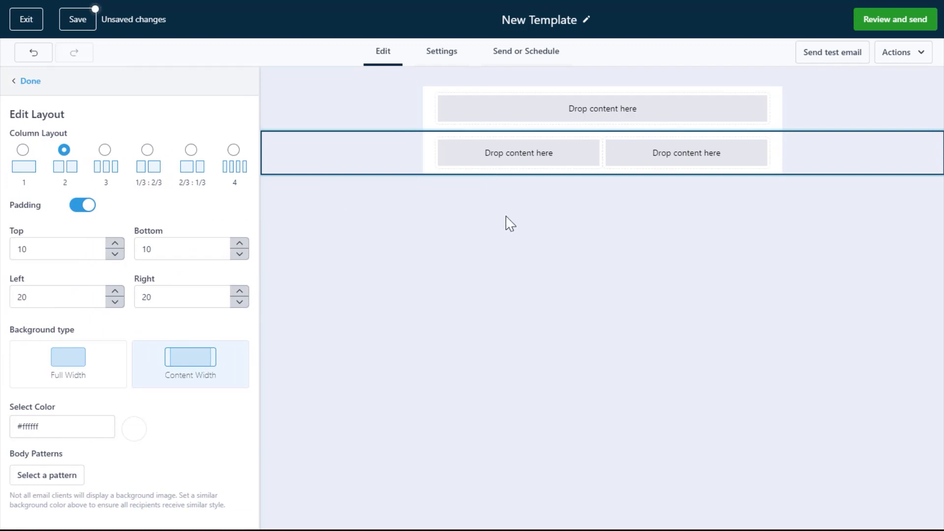
mouse_move(403, 173)
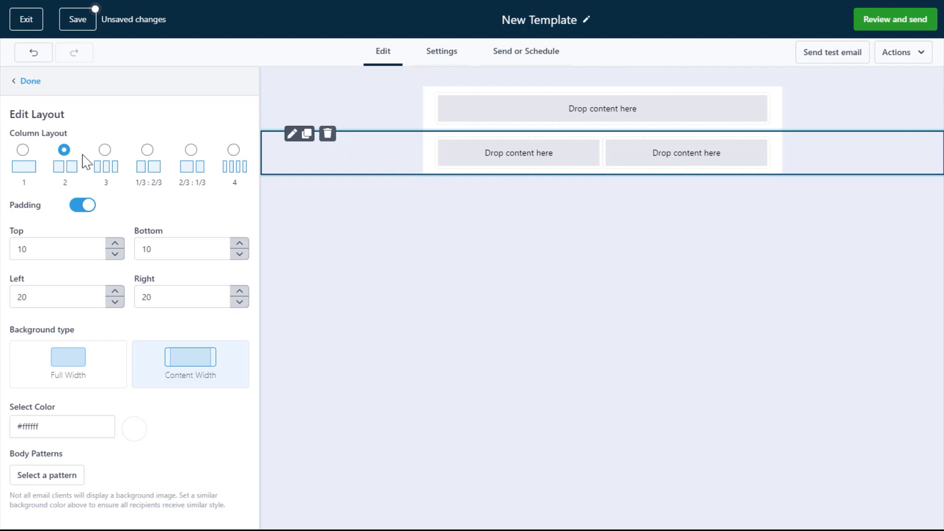
left_click(23, 150)
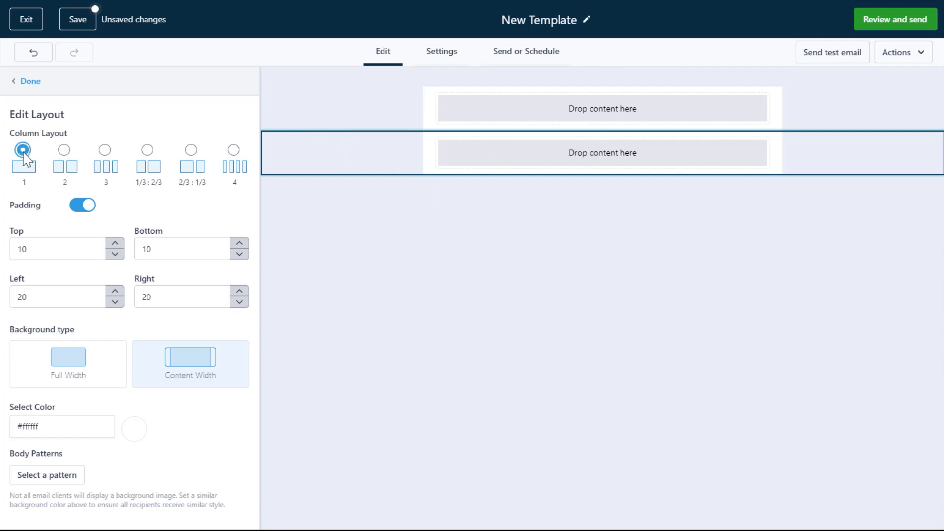
left_click(105, 150)
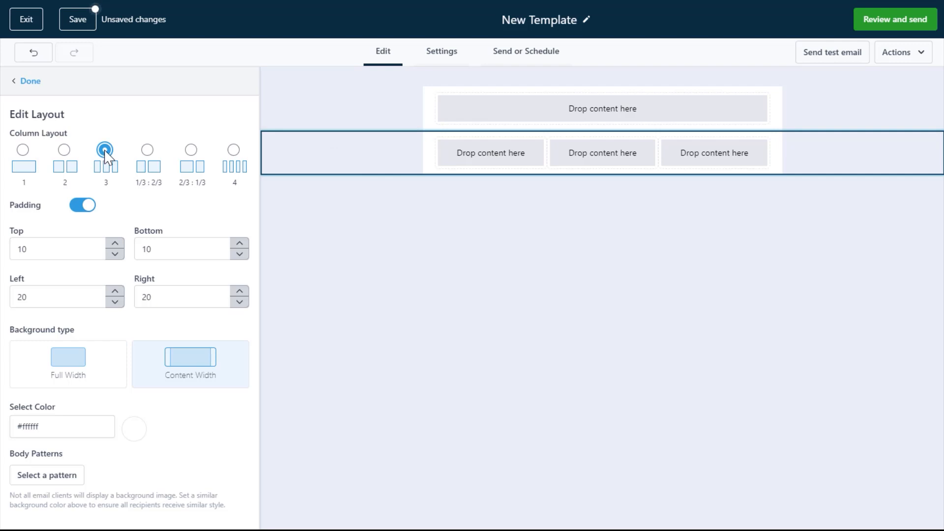
Switch the three-column row's padding off and back on twice to compare the spacing.
left_click(82, 206)
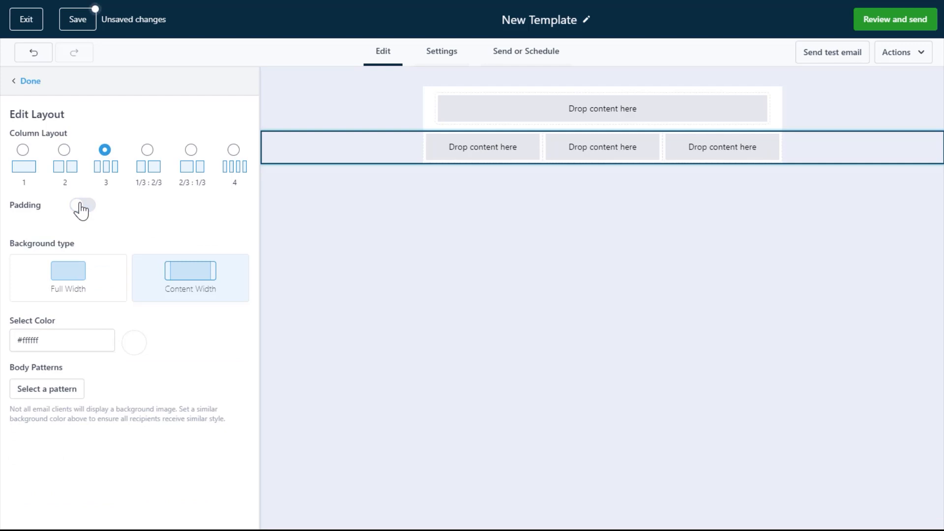
left_click(83, 205)
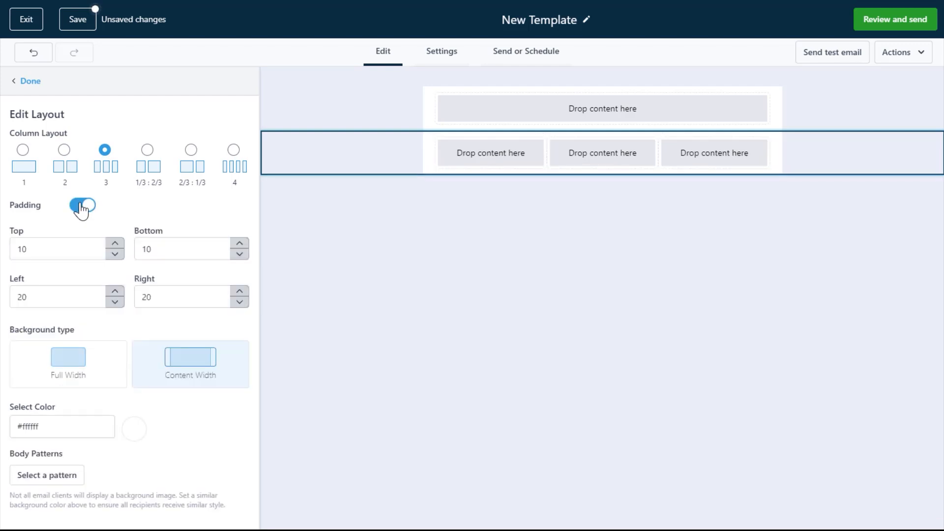
left_click(82, 206)
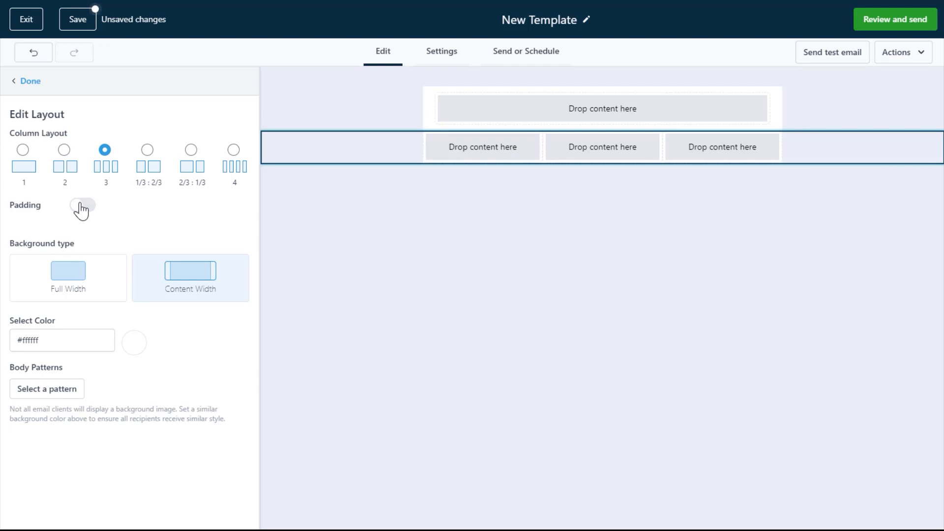
left_click(82, 206)
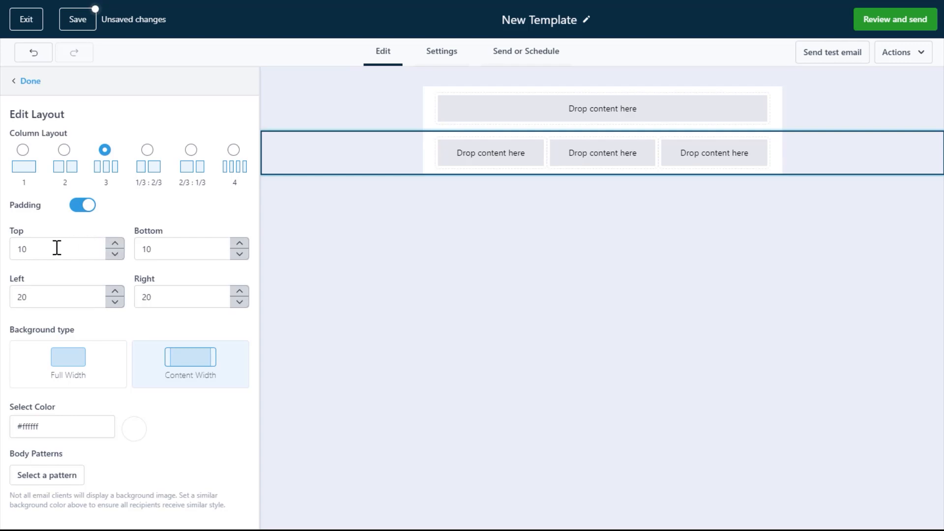
Set the three-column row's top and bottom padding to 50, and compare it with padding switched off.
left_click_drag(39, 248, 12, 245)
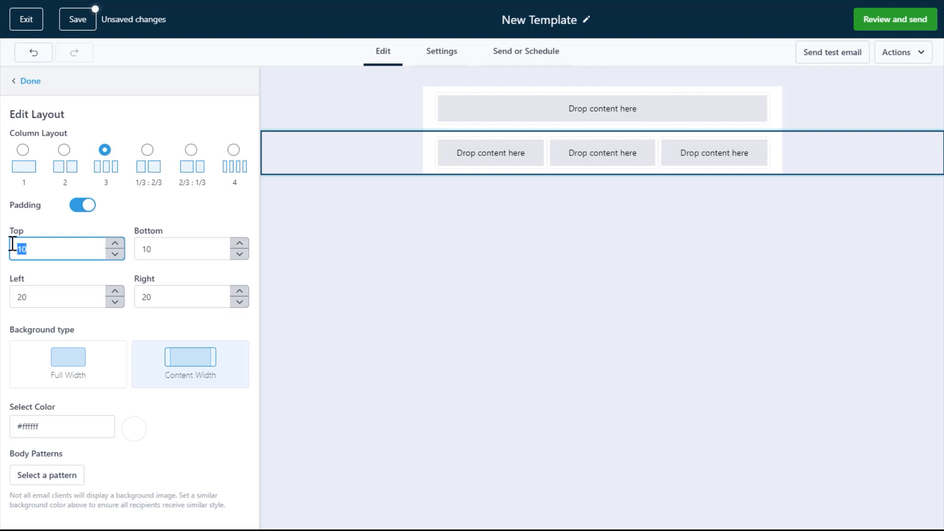
type("50")
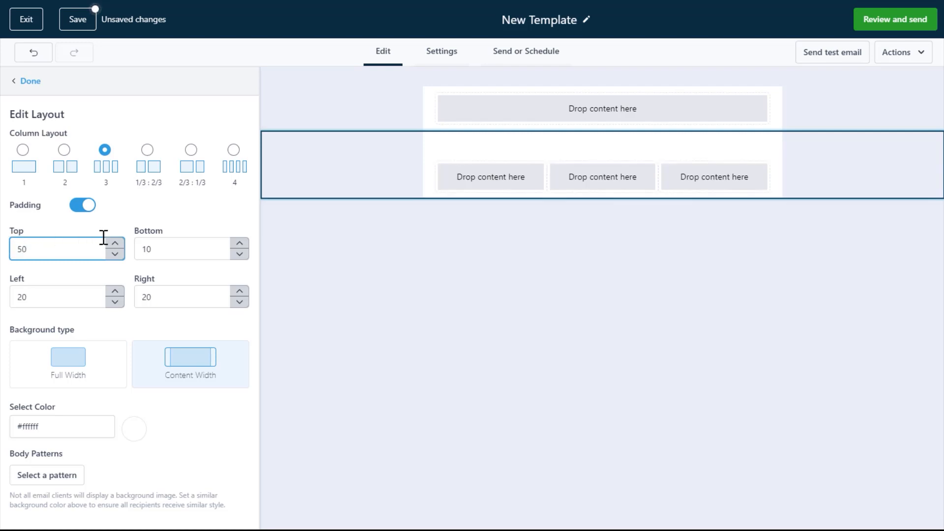
left_click_drag(162, 249, 122, 253)
type("50")
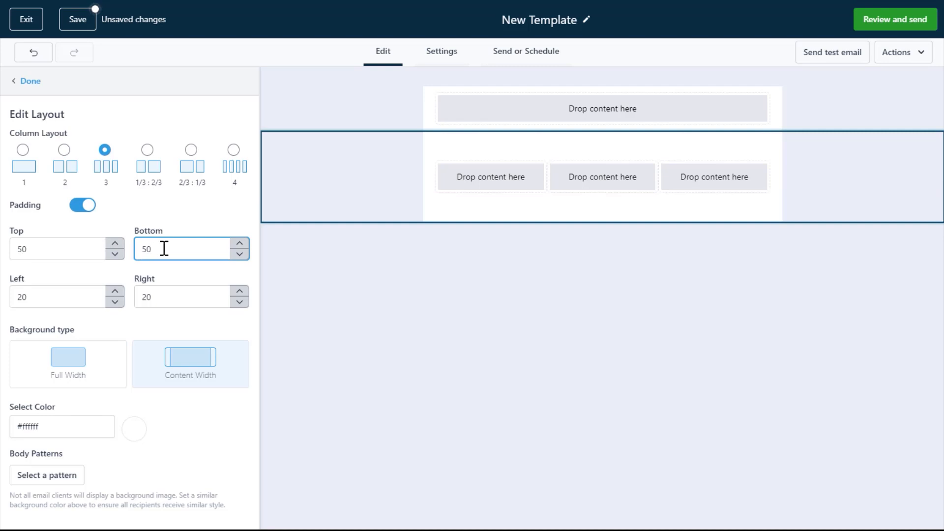
left_click(80, 208)
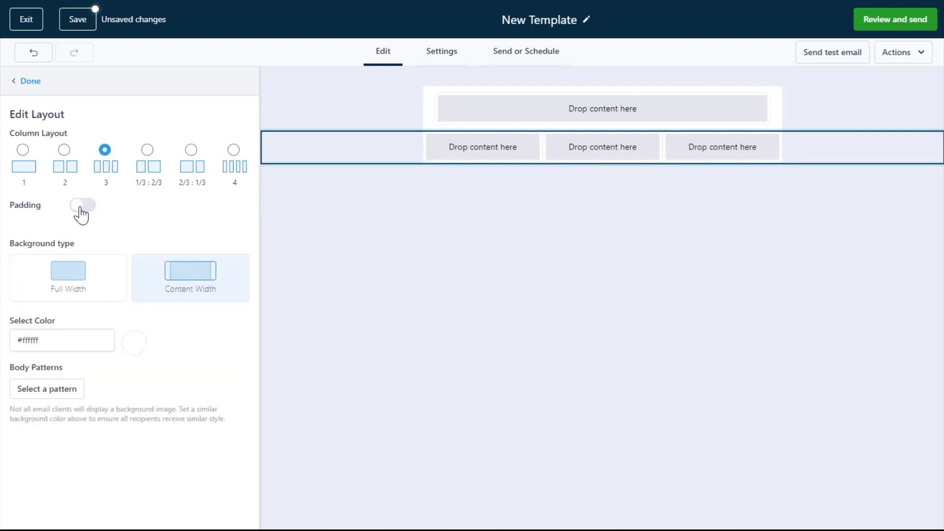
left_click(81, 209)
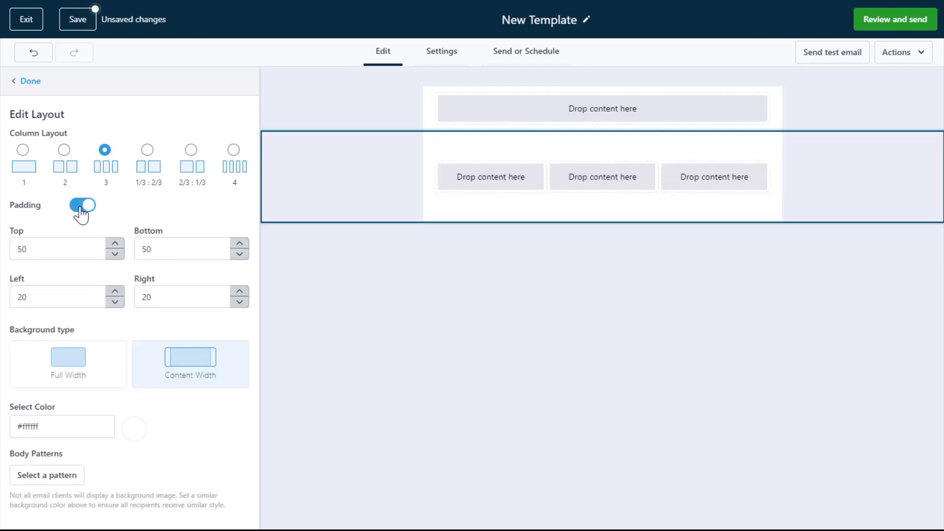
Set the three-column row's top and bottom padding to 10.
left_click(64, 243)
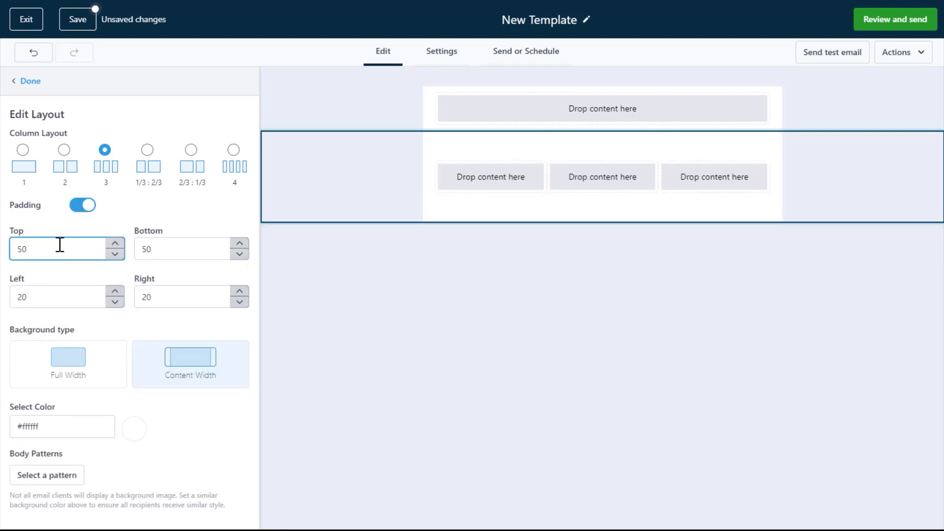
left_click_drag(59, 244, 1, 252)
type("10")
left_click(137, 247)
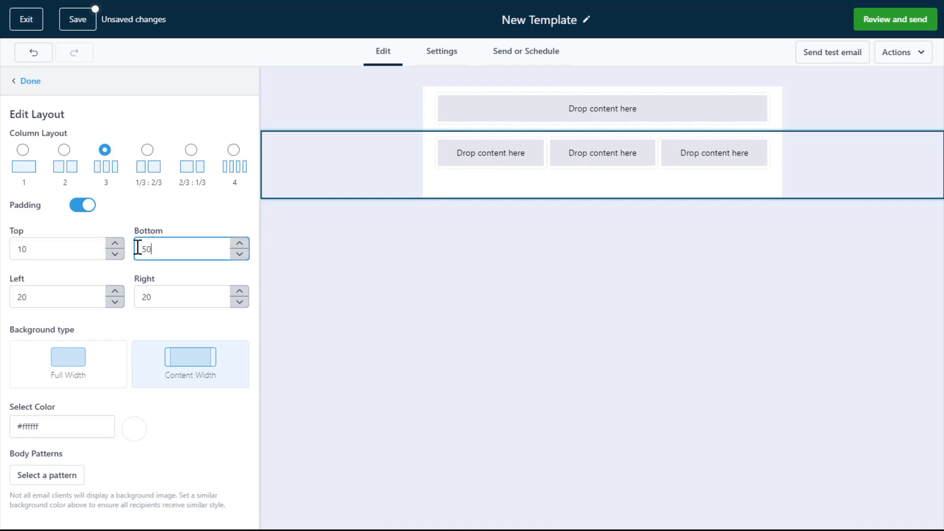
double_click(138, 247)
type("10")
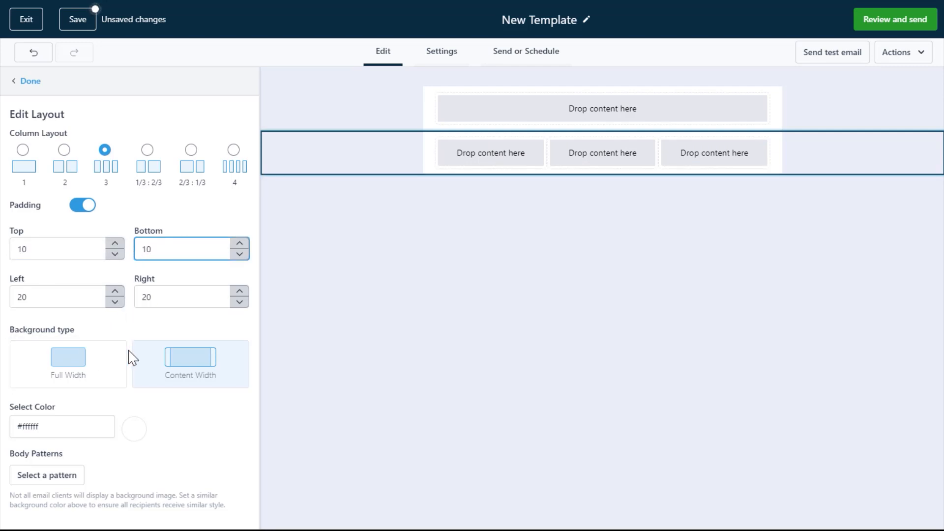
left_click(367, 294)
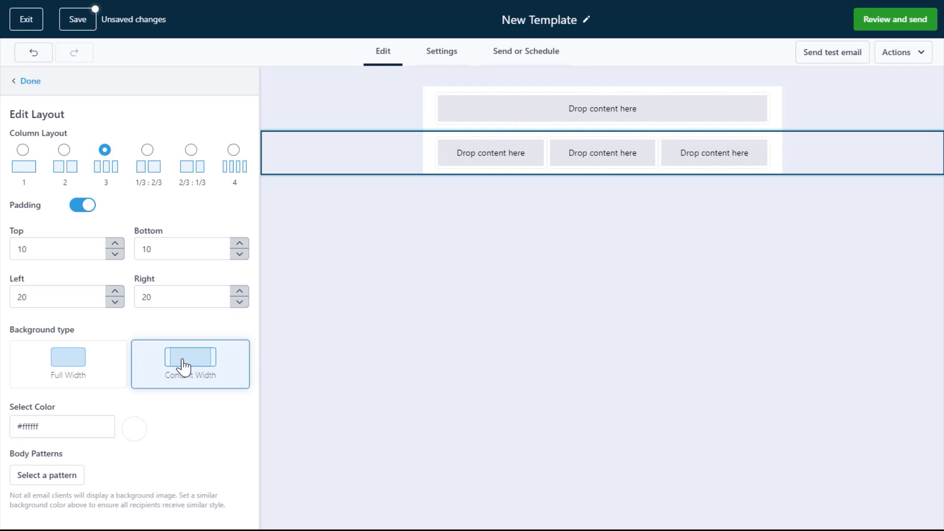
Give the three-column row a full-width background coloured coral red (#f56565), comparing it with the content-width type.
left_click(76, 377)
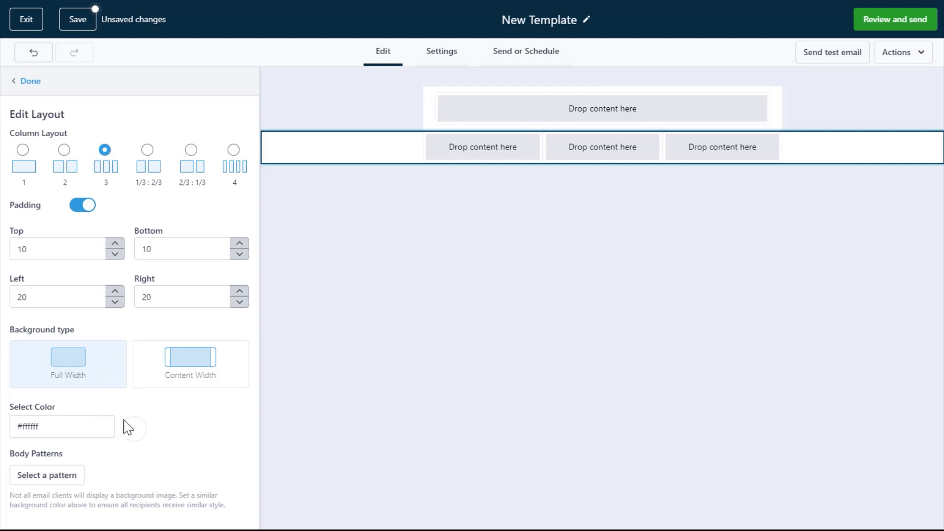
left_click(138, 433)
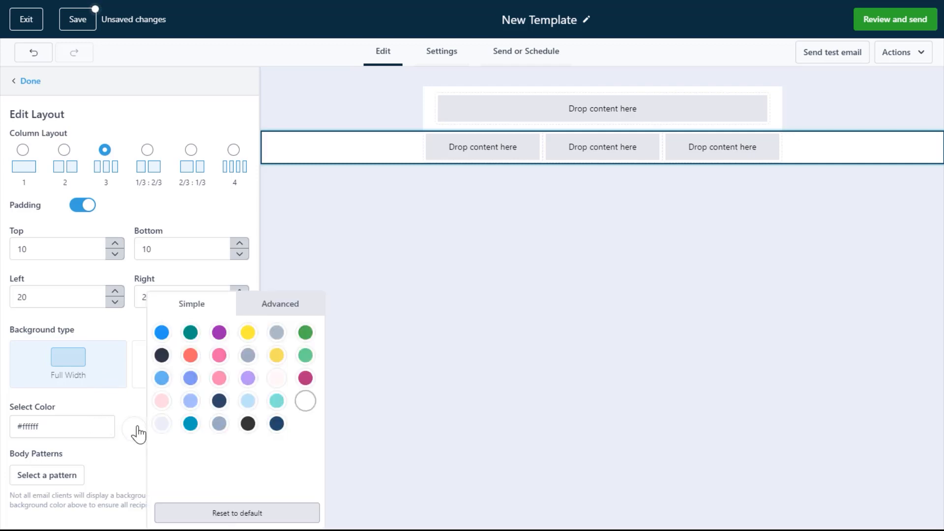
left_click(190, 355)
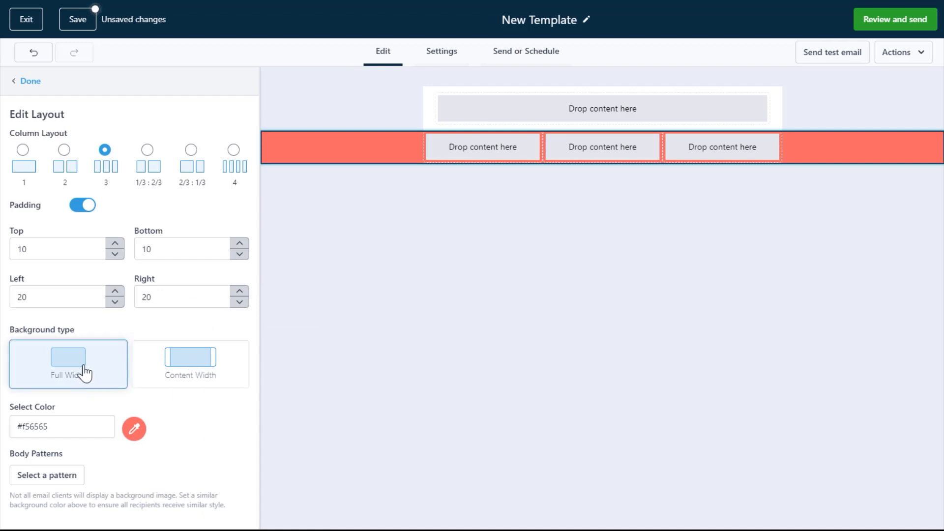
left_click(189, 368)
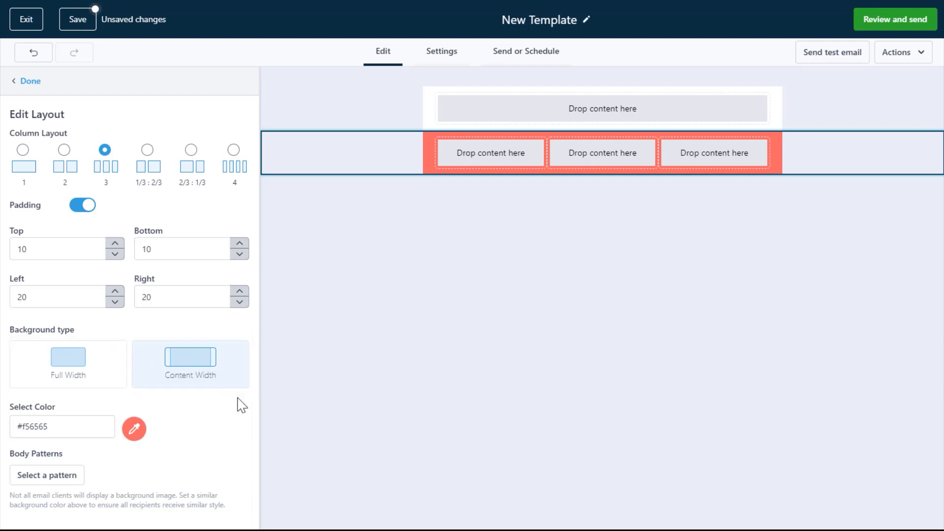
left_click(96, 366)
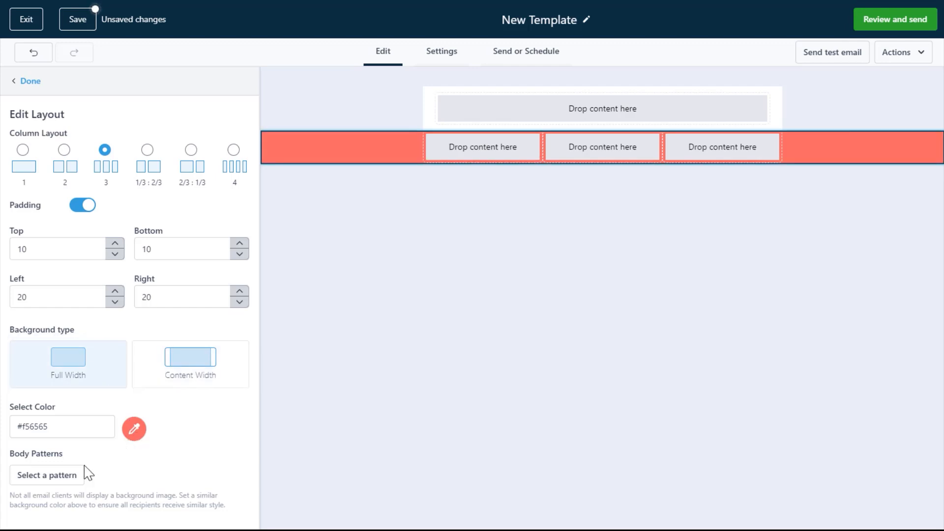
Try the geometric and squiggle background patterns on the three-column row, comparing Stretch with Repeat.
left_click(67, 477)
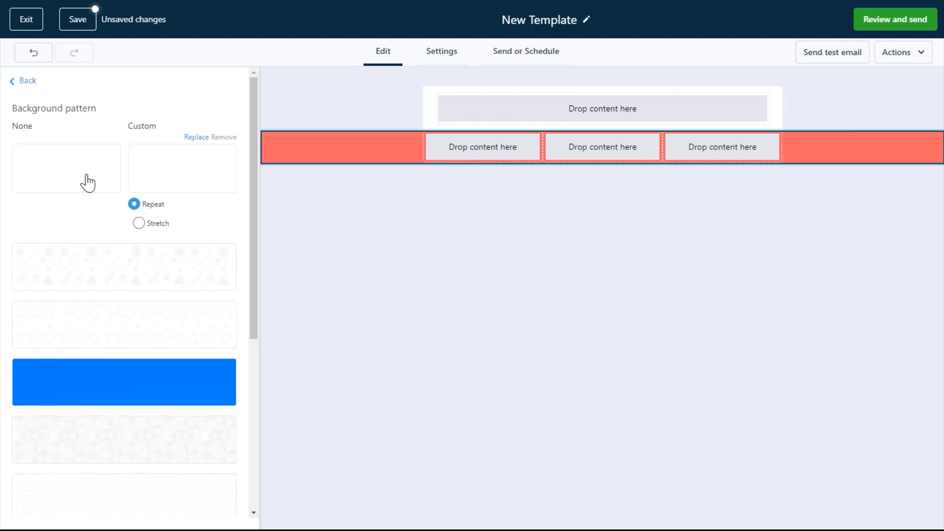
left_click(140, 270)
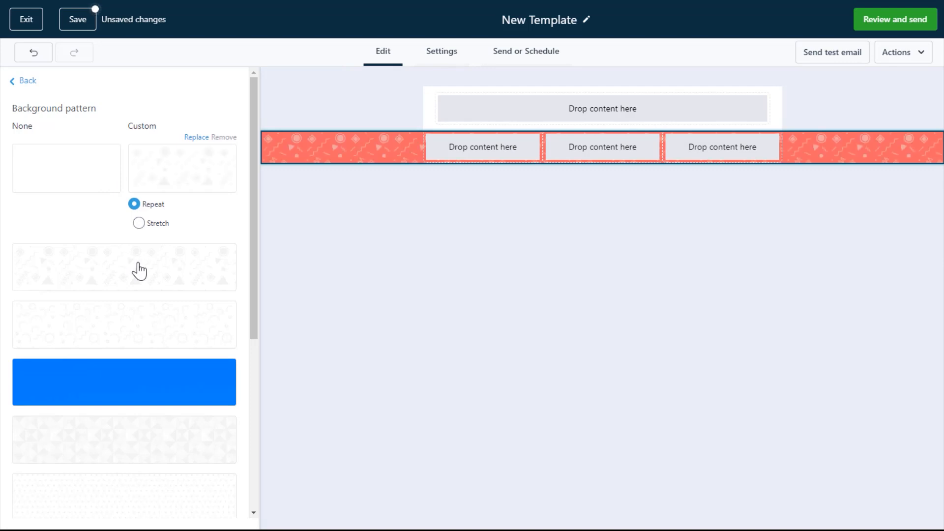
left_click(146, 326)
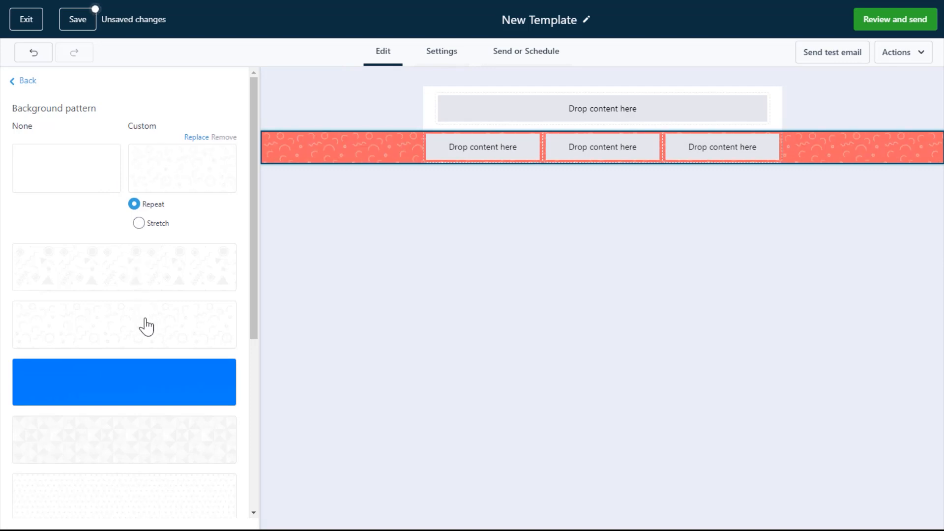
left_click(138, 224)
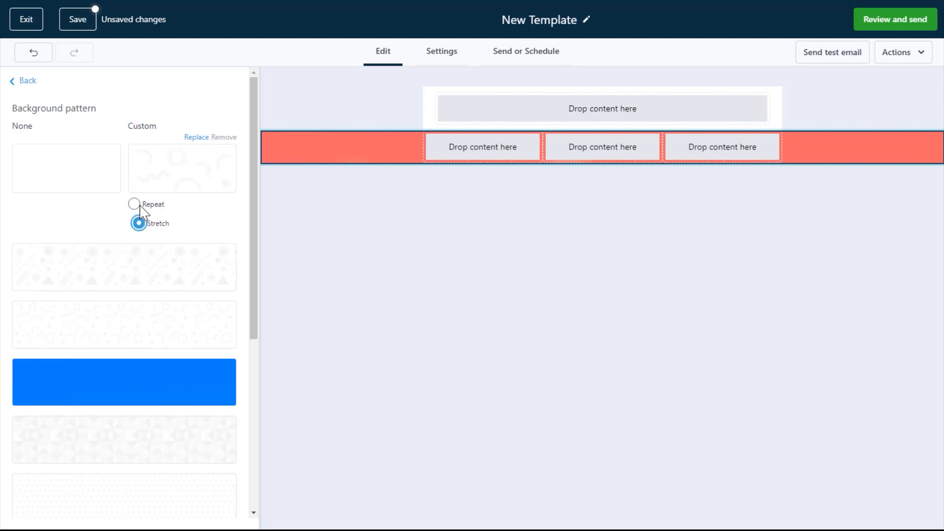
left_click(134, 204)
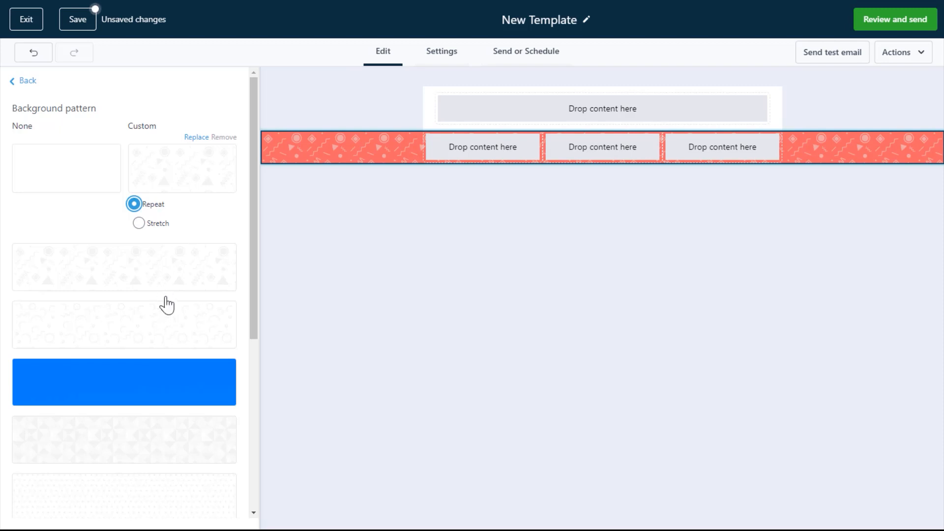
Try further background patterns on the three-column row, leave it without a pattern, and return to the layout settings.
left_click(164, 430)
left_click(172, 489)
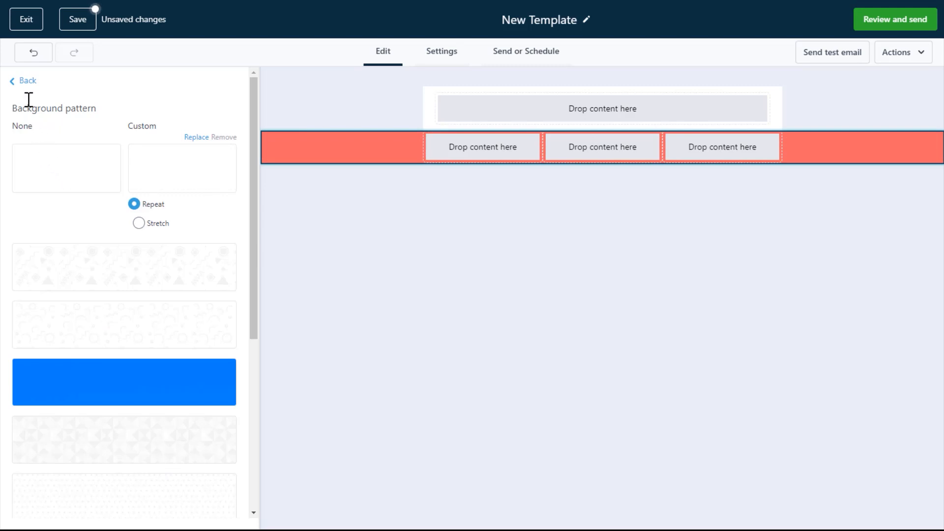
left_click(25, 83)
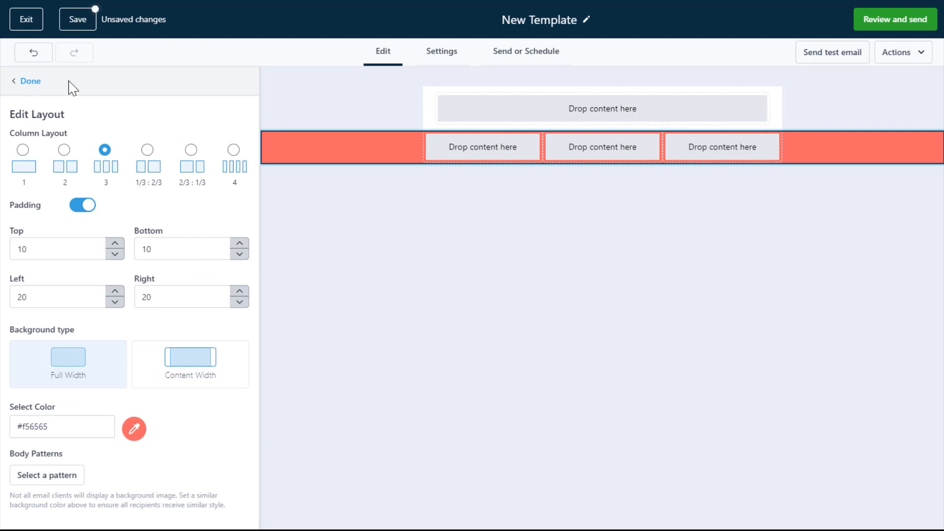
Undo the last two background pattern changes and redo them.
left_click(41, 57)
left_click(42, 61)
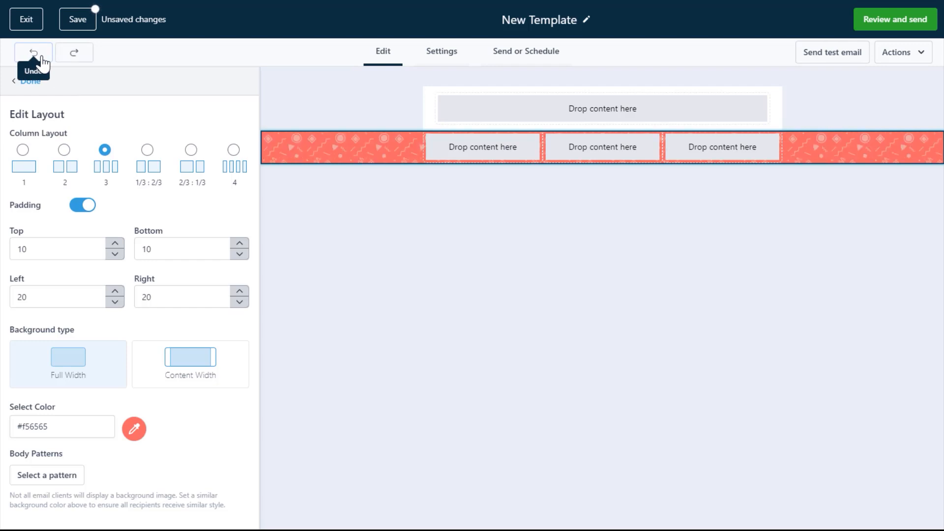
left_click(72, 57)
left_click(71, 58)
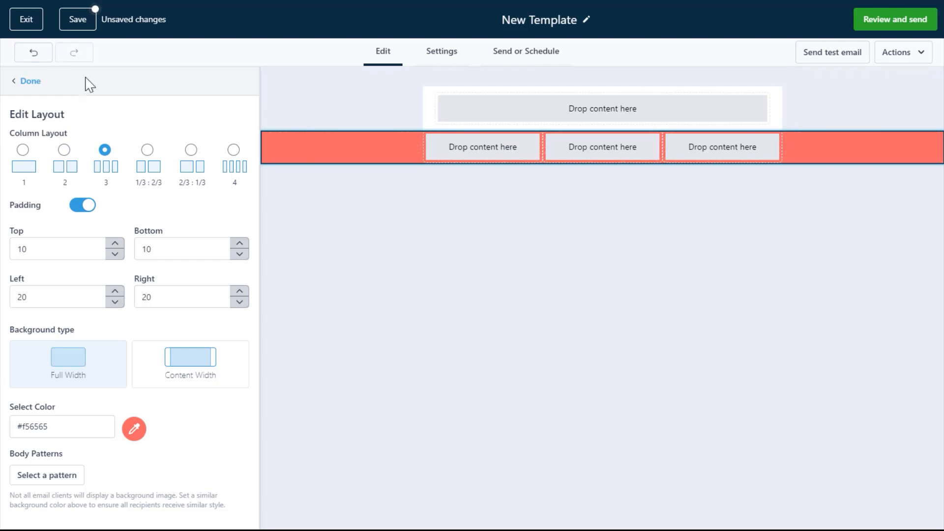
Save the template.
left_click(78, 26)
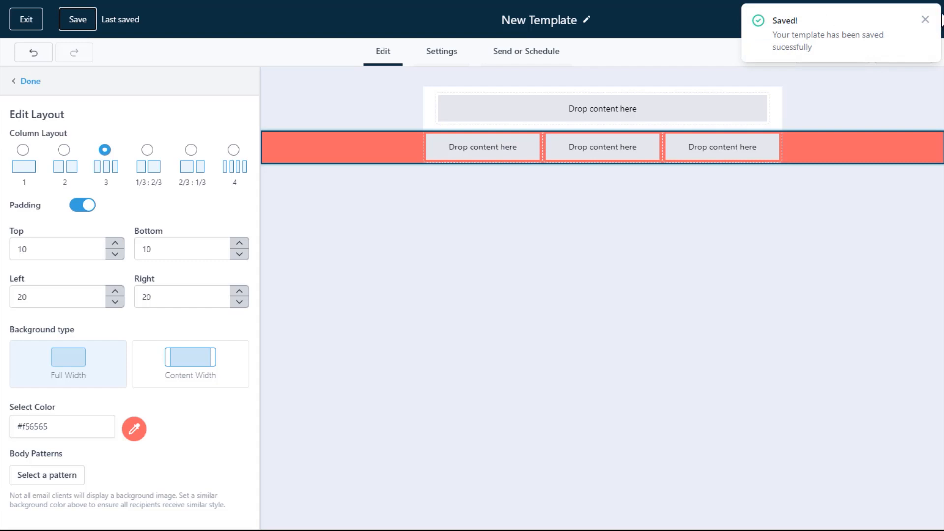
Dismiss the save notification and display the additional actions available for the template.
left_click(926, 19)
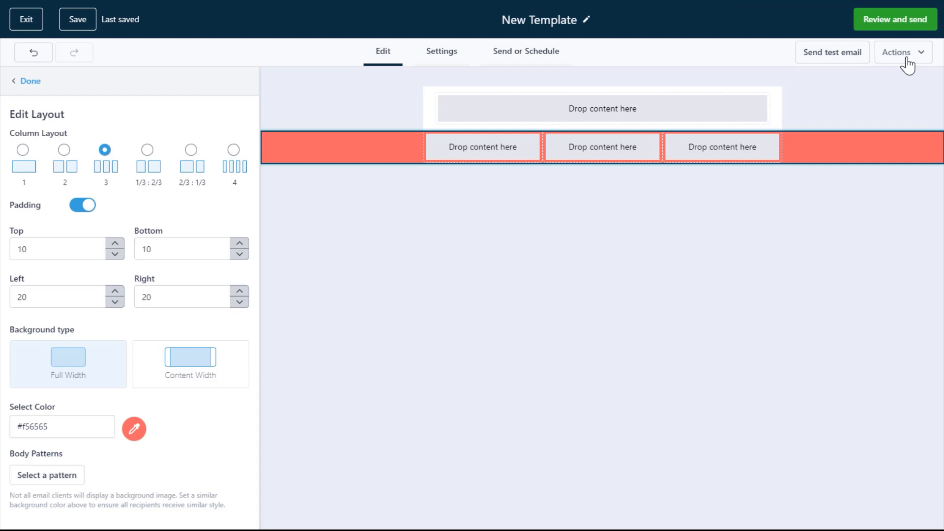
left_click(919, 55)
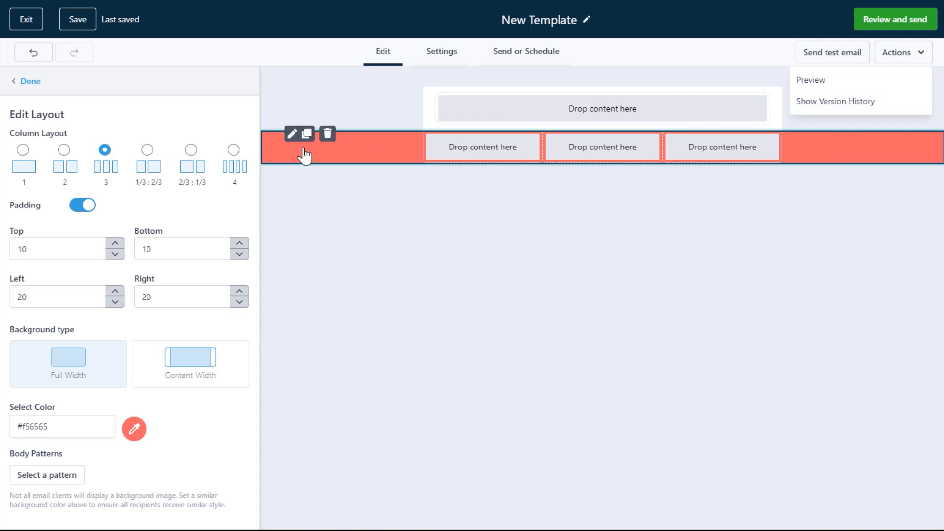
Add a one-column layout below the three-column row and place a text element in it.
left_click(30, 81)
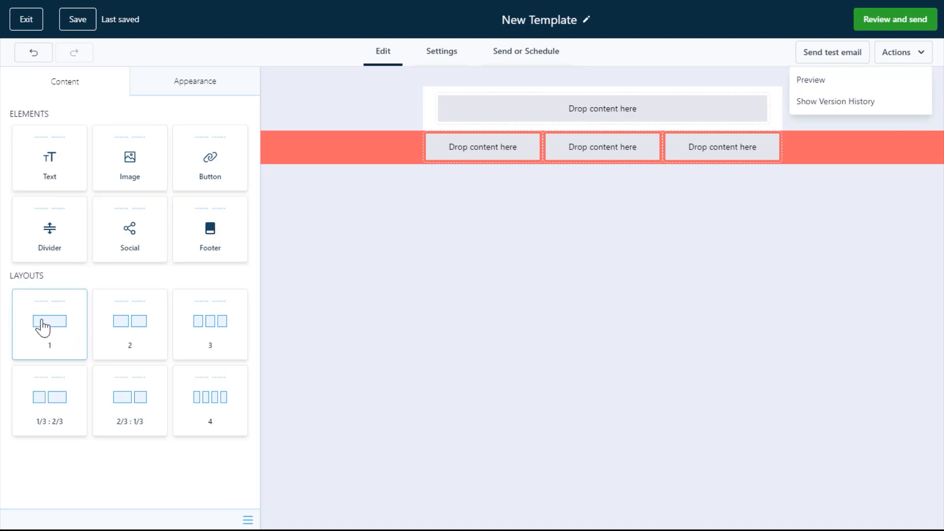
left_click_drag(303, 265, 468, 185)
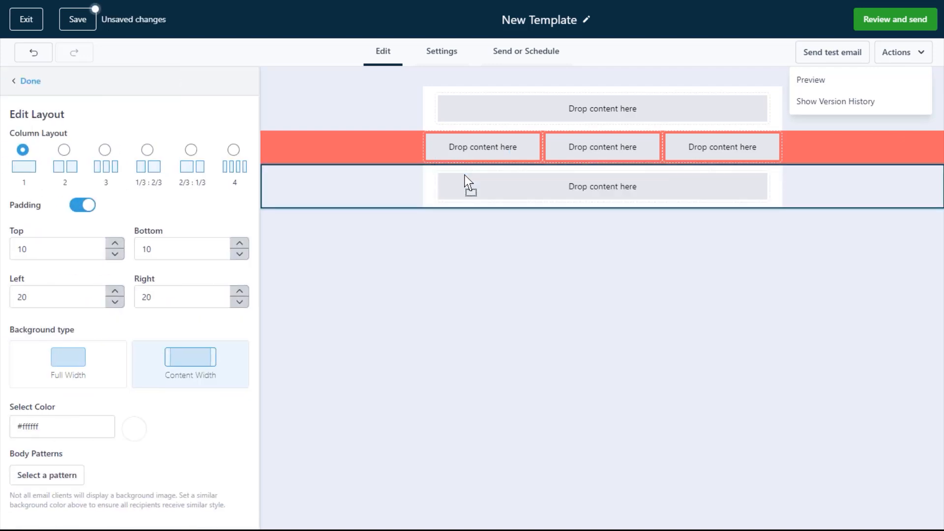
left_click(30, 81)
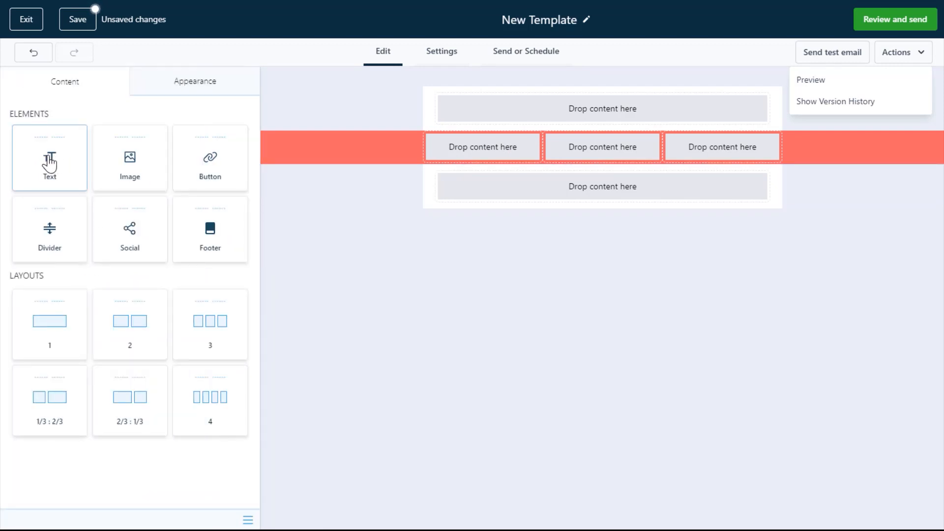
left_click_drag(50, 162, 575, 191)
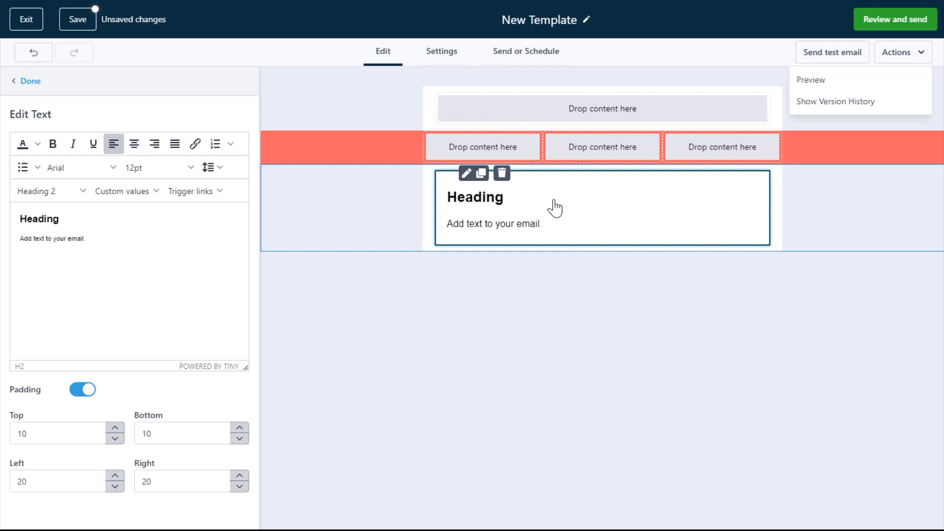
left_click(555, 201)
left_click(555, 202)
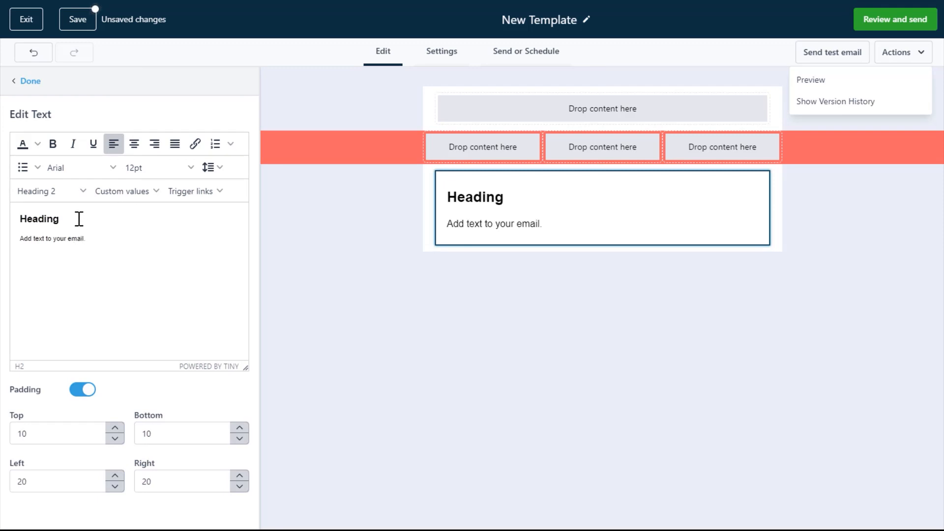
Try the Paragraph and Heading 1 styles on the word "Heading" and leave it formatted as Paragraph.
left_click_drag(79, 219, 3, 227)
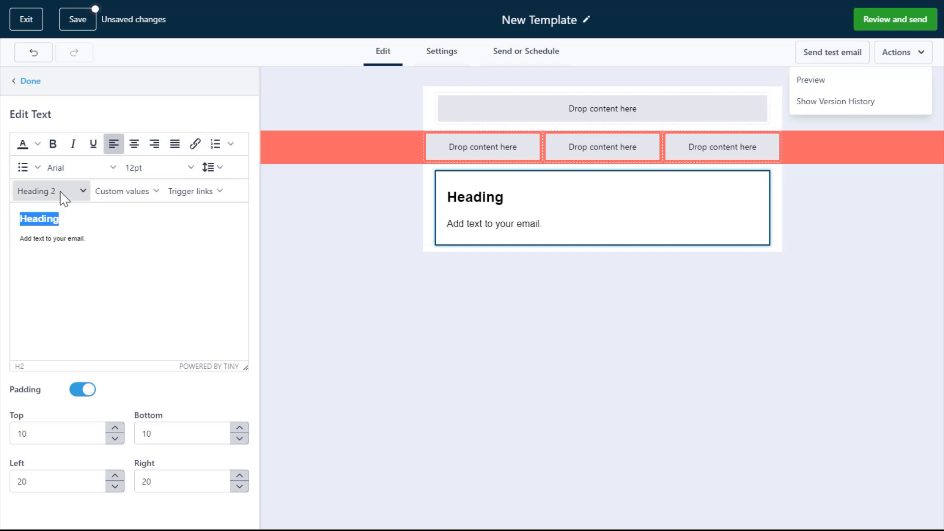
left_click(79, 189)
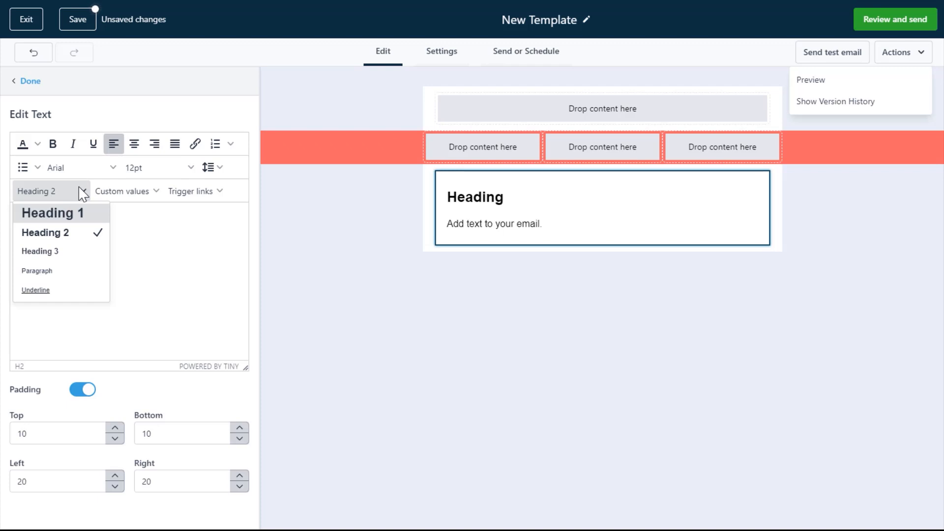
left_click(46, 271)
left_click(56, 198)
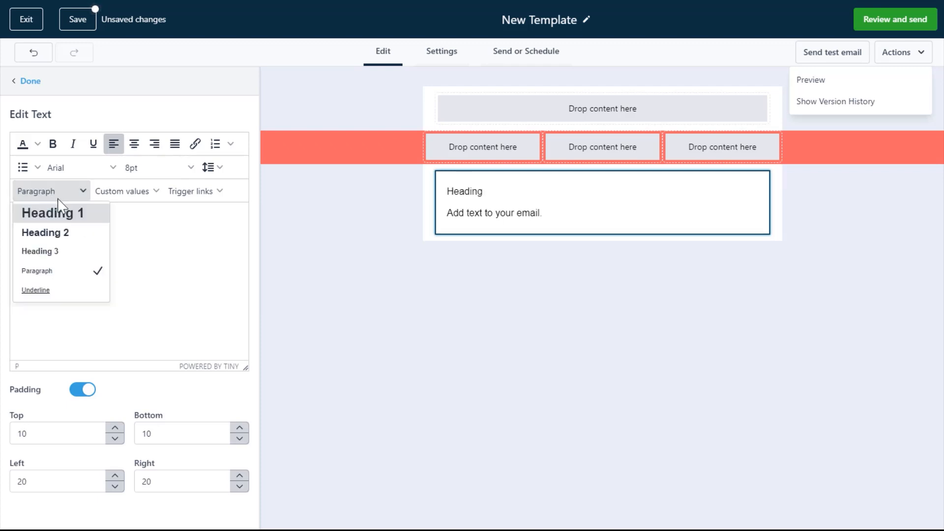
left_click(58, 213)
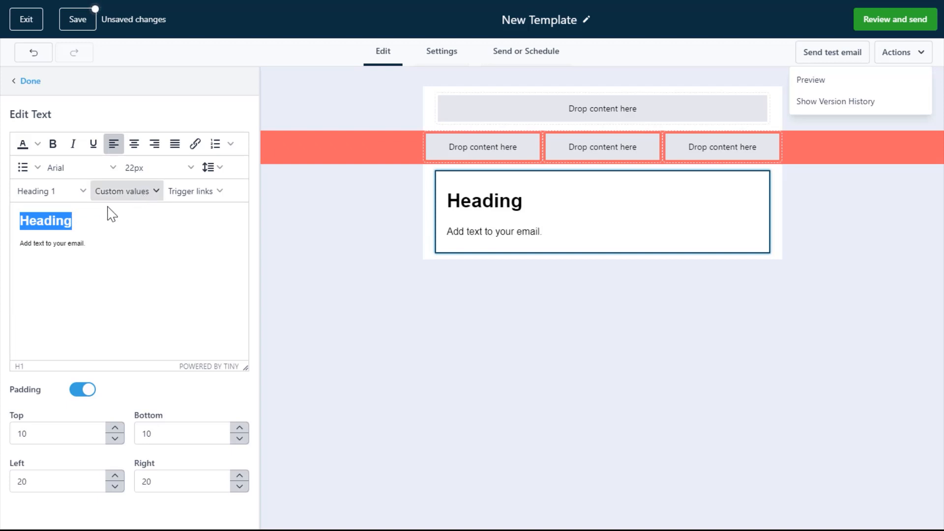
left_click(59, 197)
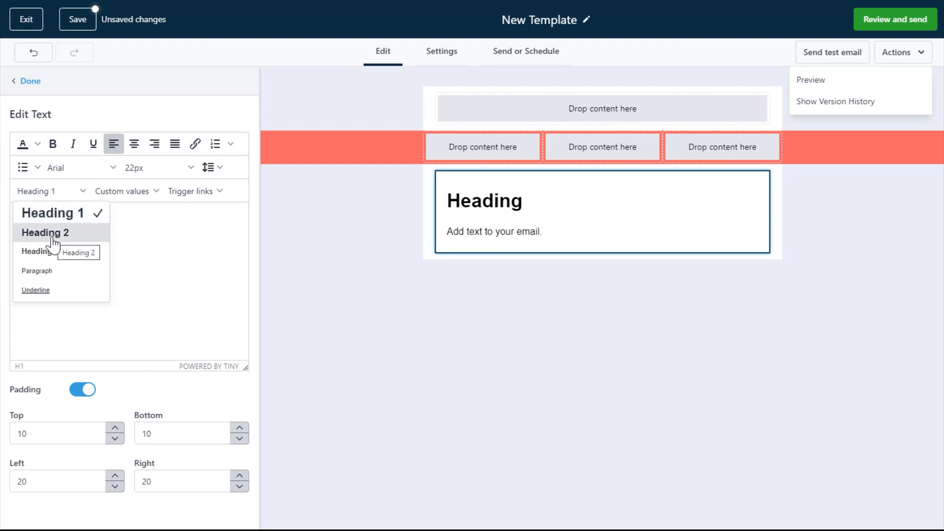
left_click(51, 270)
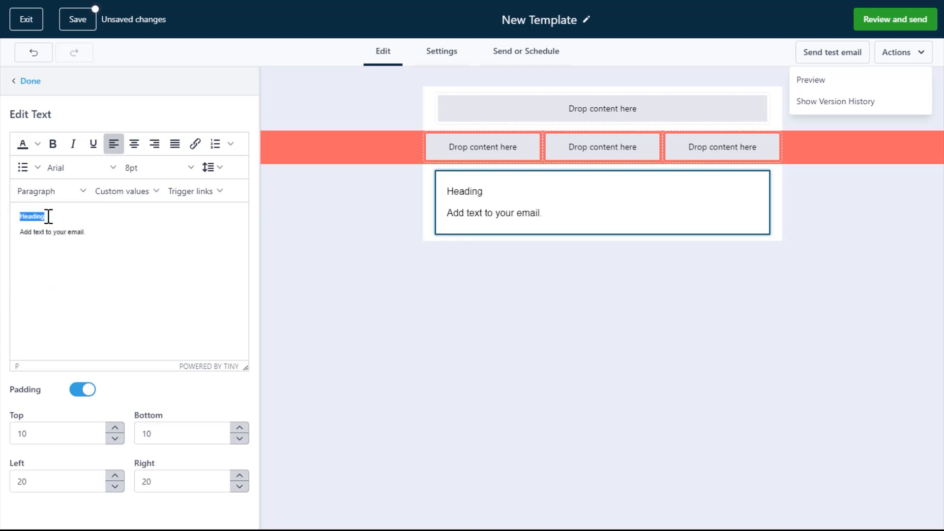
Replace the heading text with "Hi" followed by the contact's First Name custom value and a comma.
type("Hi")
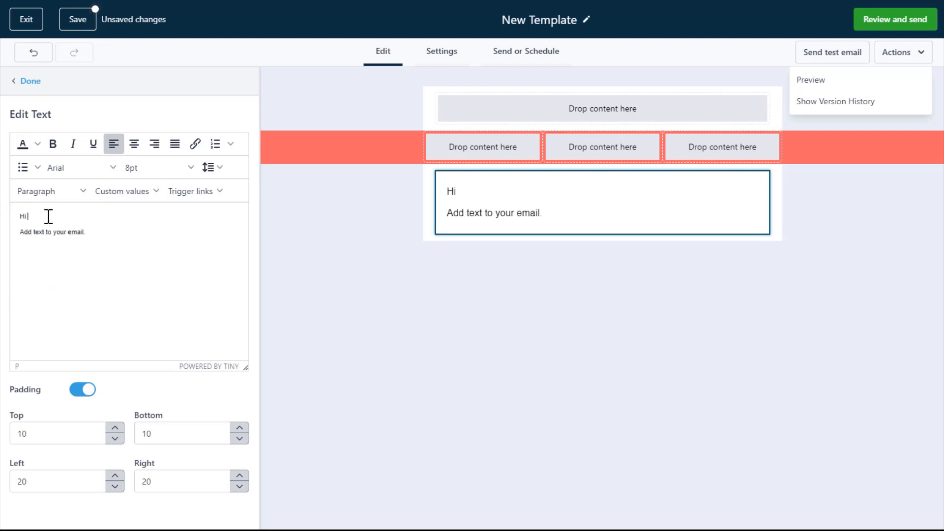
left_click(139, 191)
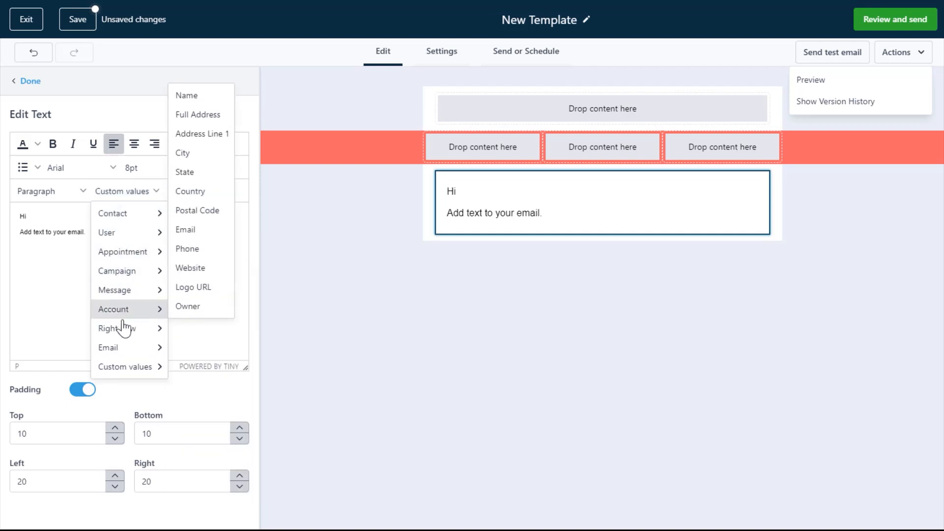
mouse_move(124, 348)
mouse_move(124, 374)
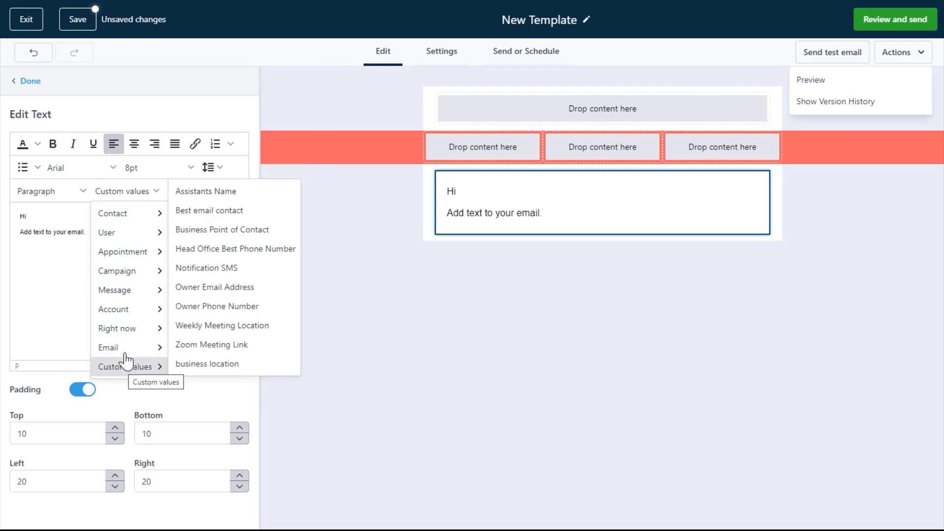
mouse_move(127, 214)
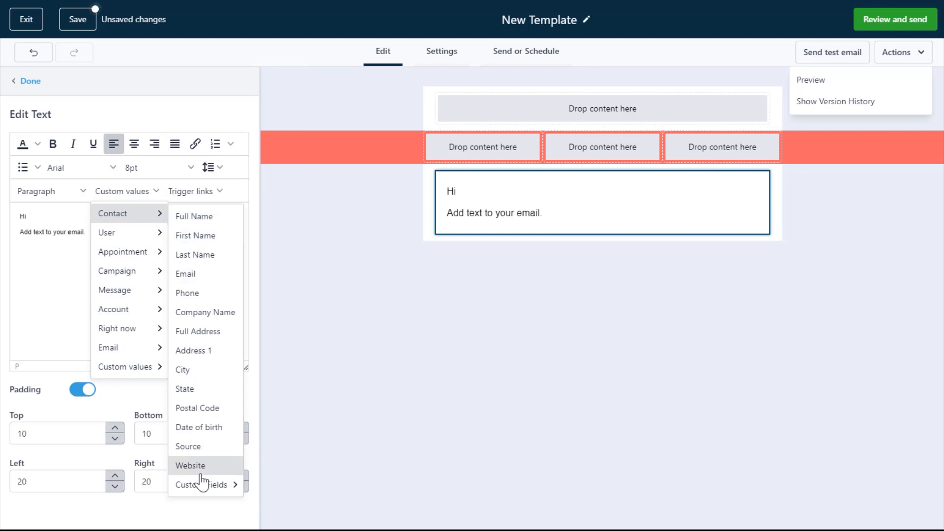
mouse_move(201, 484)
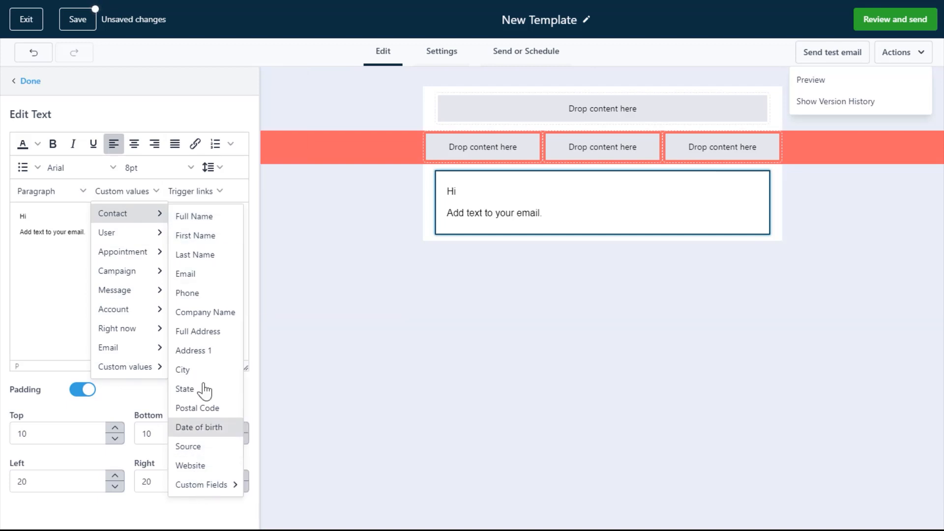
left_click(202, 236)
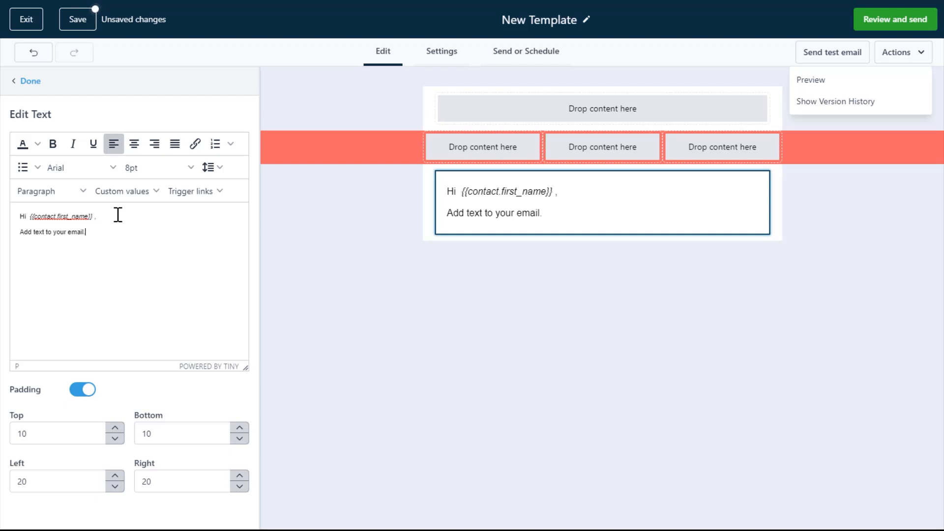
Remove the italics from the greeting line and delete the space before its comma.
left_click_drag(118, 215, 19, 219)
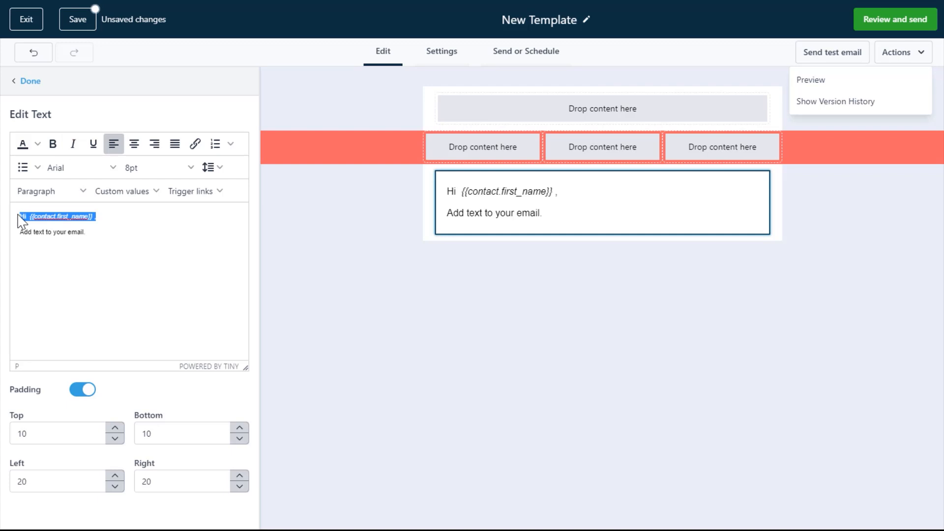
left_click(75, 147)
left_click(74, 147)
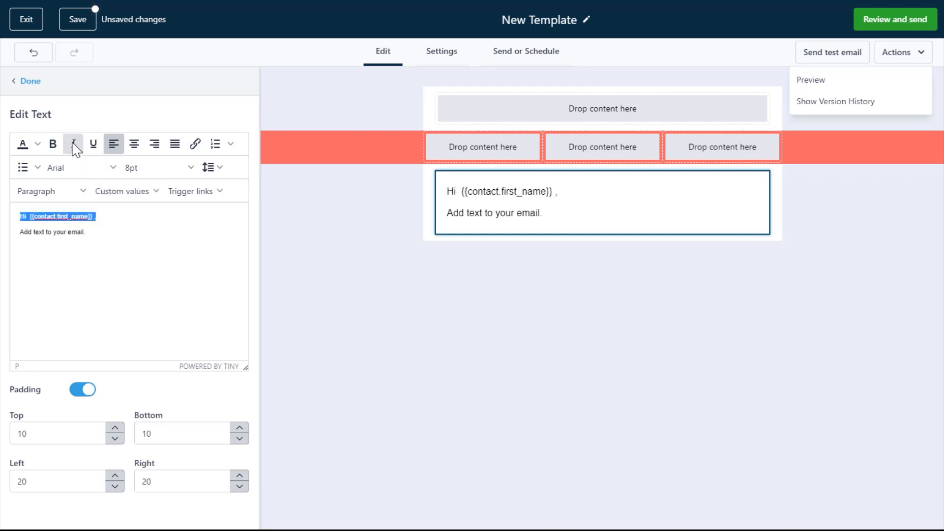
left_click(108, 218)
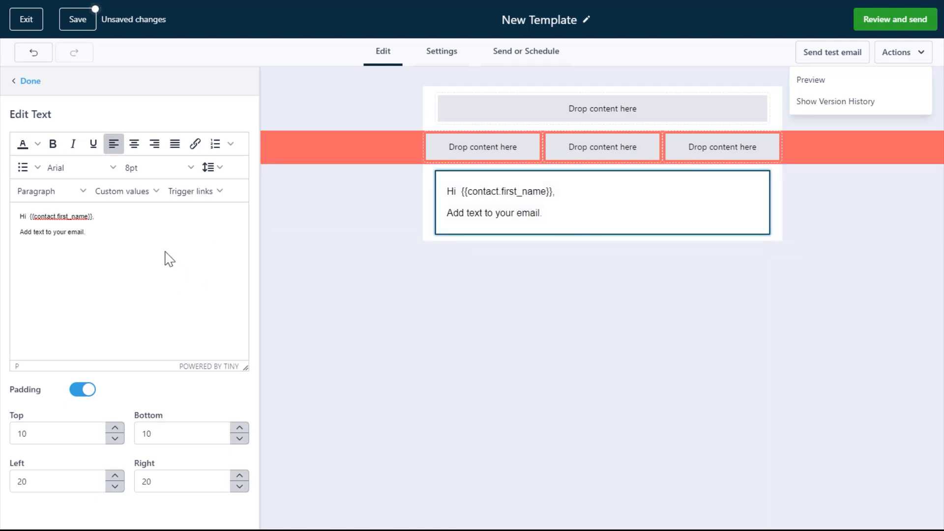
Insert the Option A trigger link on a new line below "Add text to your email.".
left_click(123, 230)
key("Return")
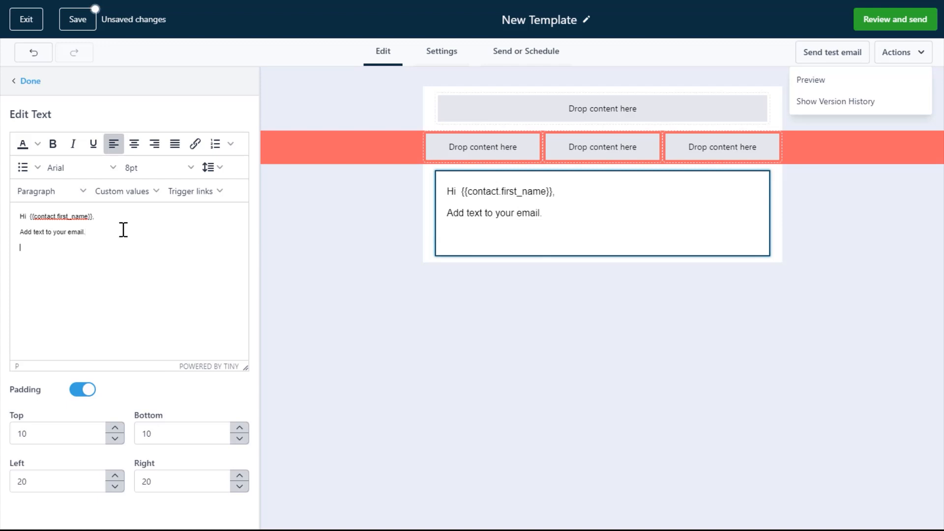
left_click(215, 193)
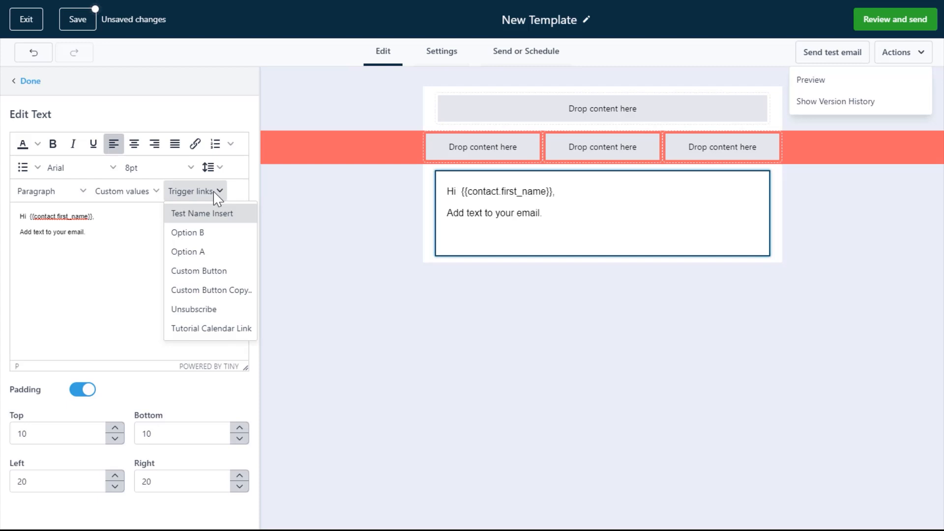
left_click(197, 256)
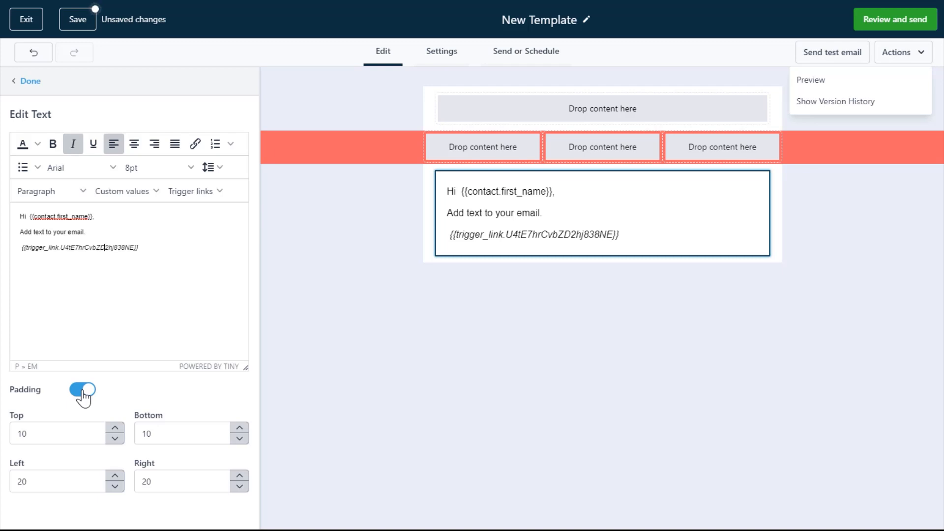
Try a top padding of 100 on the text element, and toggle its padding off and on again.
left_click(67, 435)
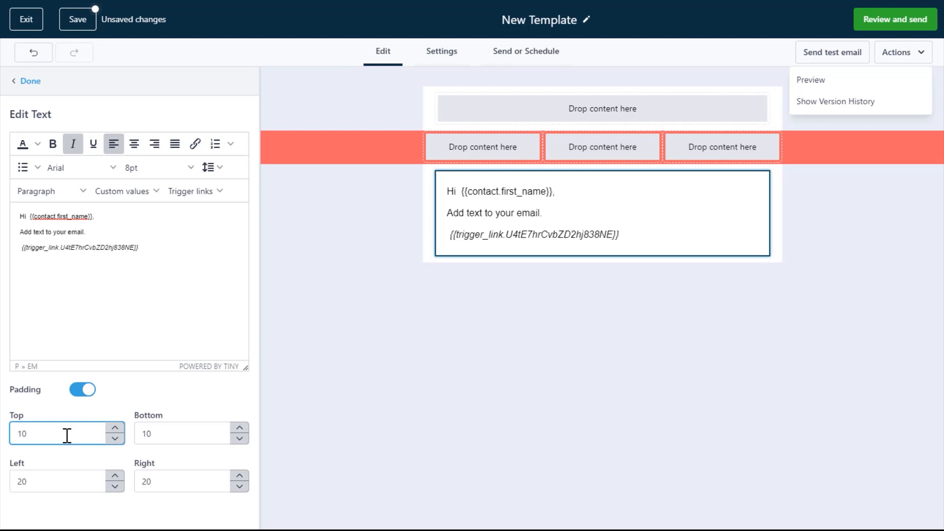
type("0")
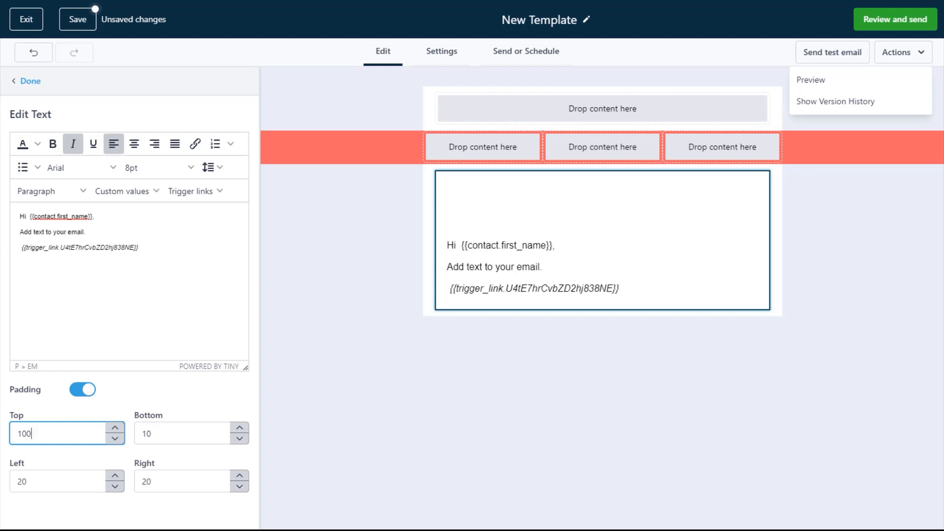
left_click(81, 390)
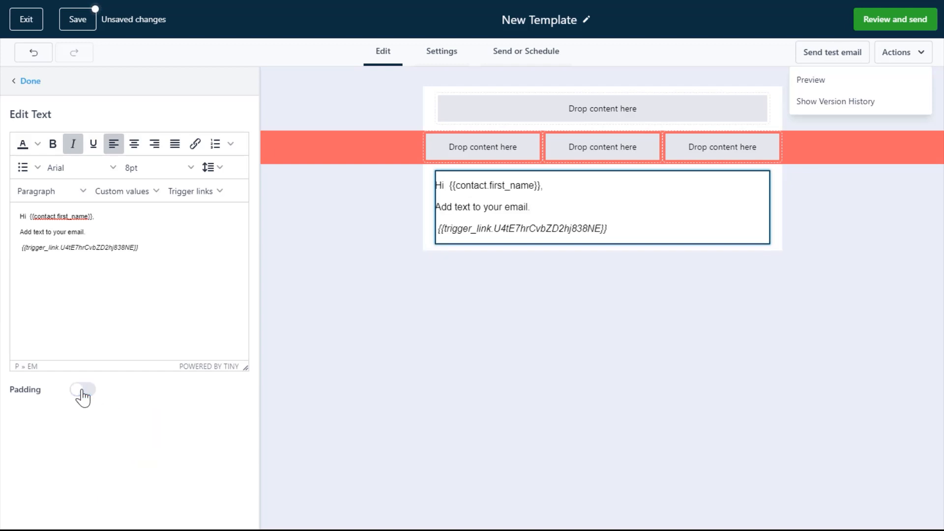
left_click(82, 390)
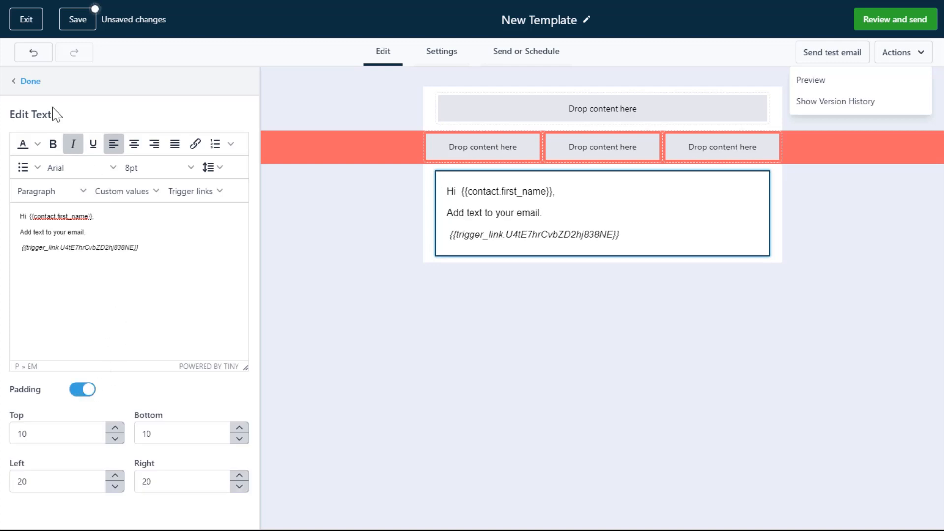
Add an image element directly below the text element in the one-column row.
left_click(30, 82)
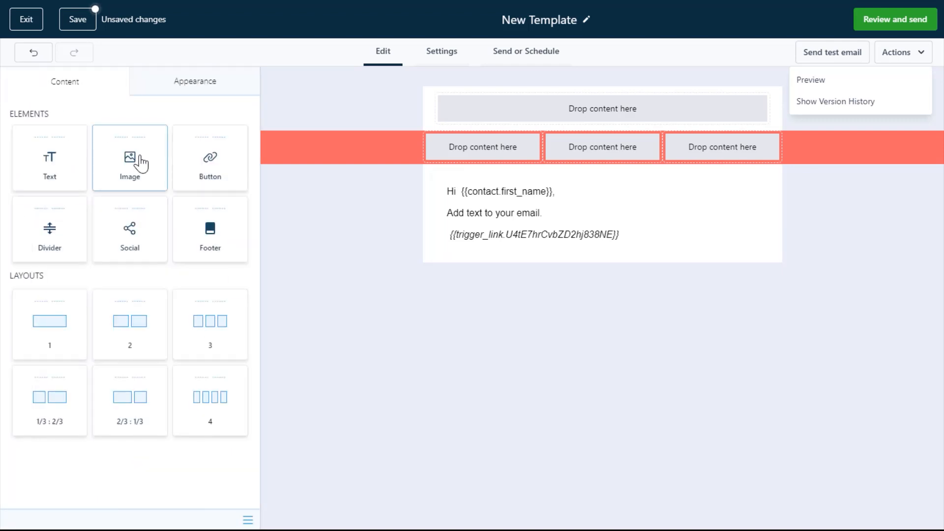
left_click_drag(128, 167, 532, 258)
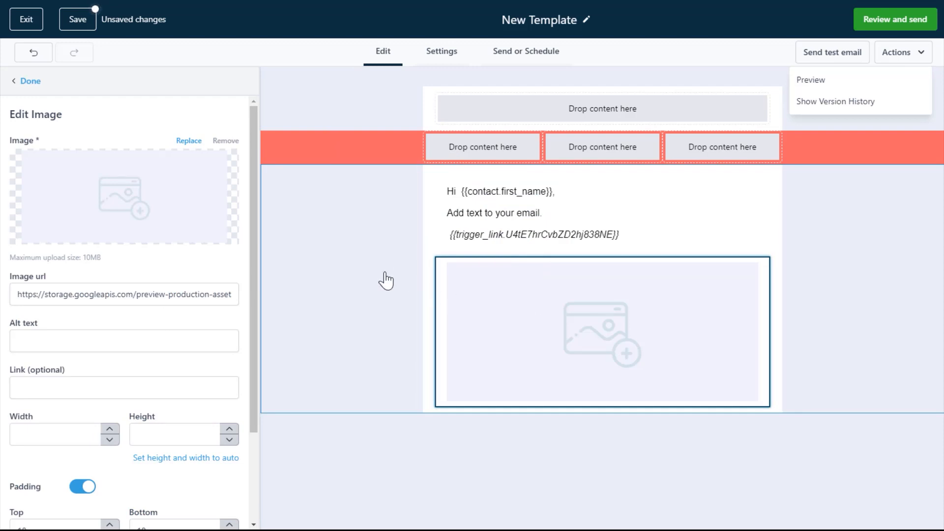
Look at the media library for replacing the placeholder image, and close it without choosing a file.
left_click(190, 147)
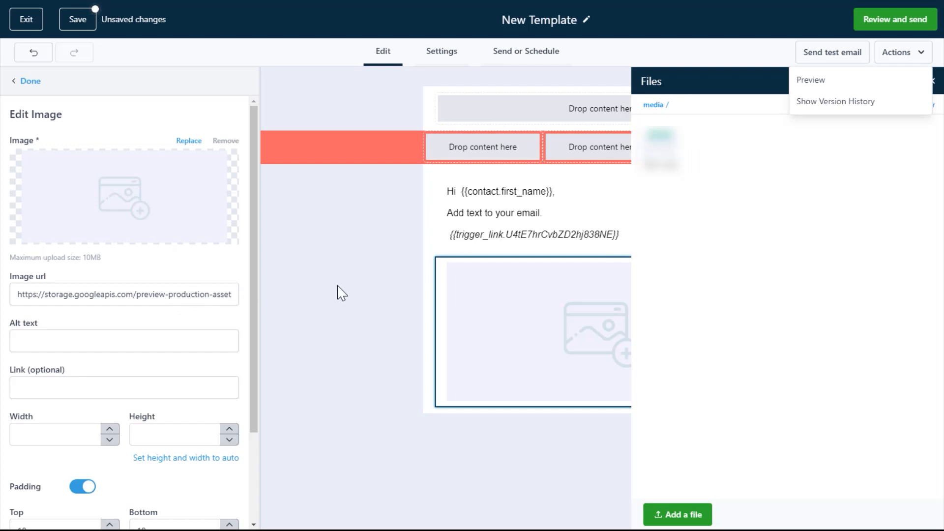
left_click(917, 55)
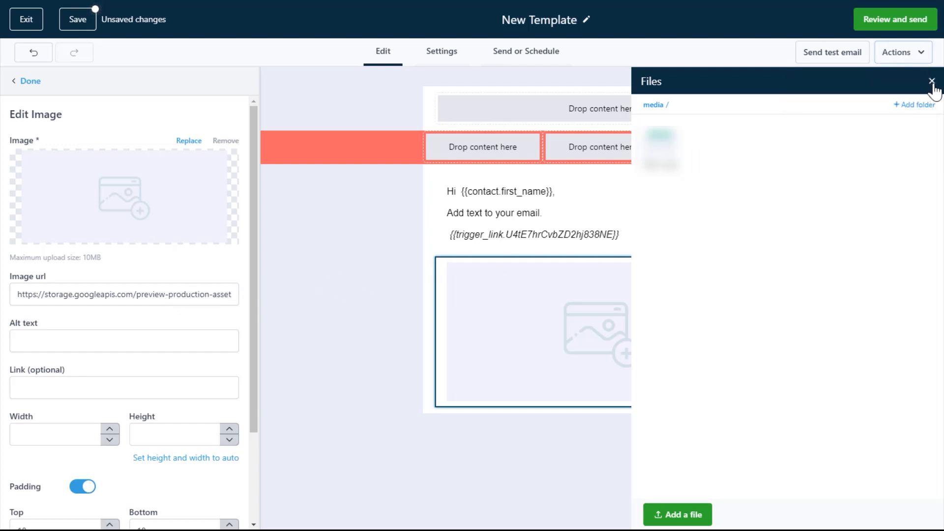
left_click(931, 82)
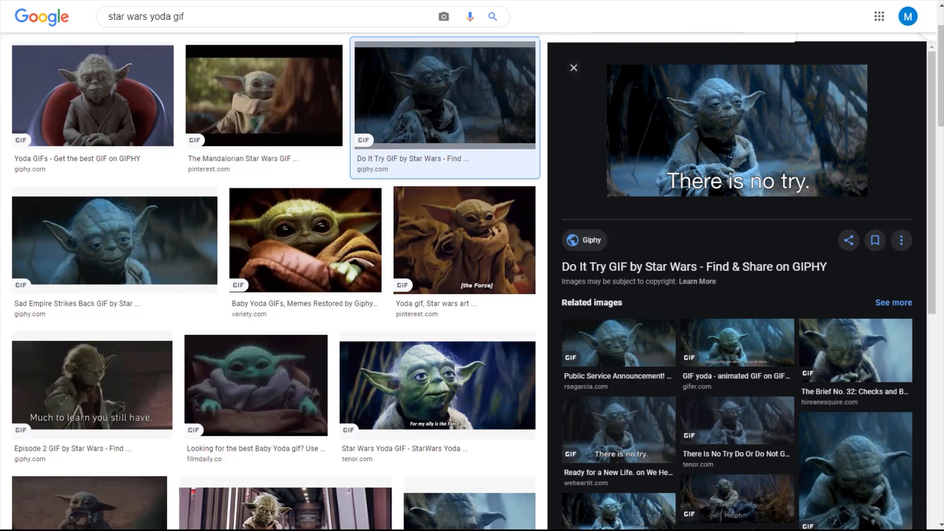
Copy the image address of the "Do It Try" Yoda GIF and use it as the image element's URL in the email template.
right_click(800, 129)
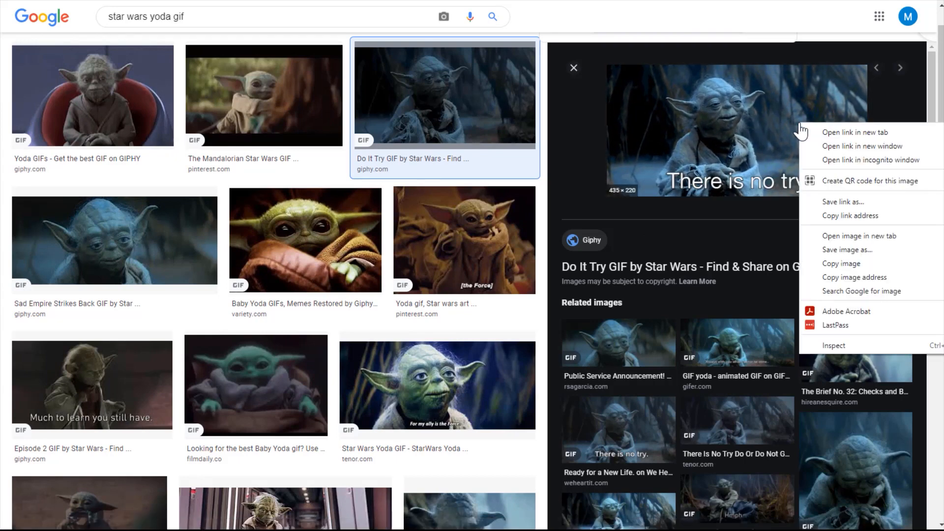
right_click(772, 133)
left_click(834, 288)
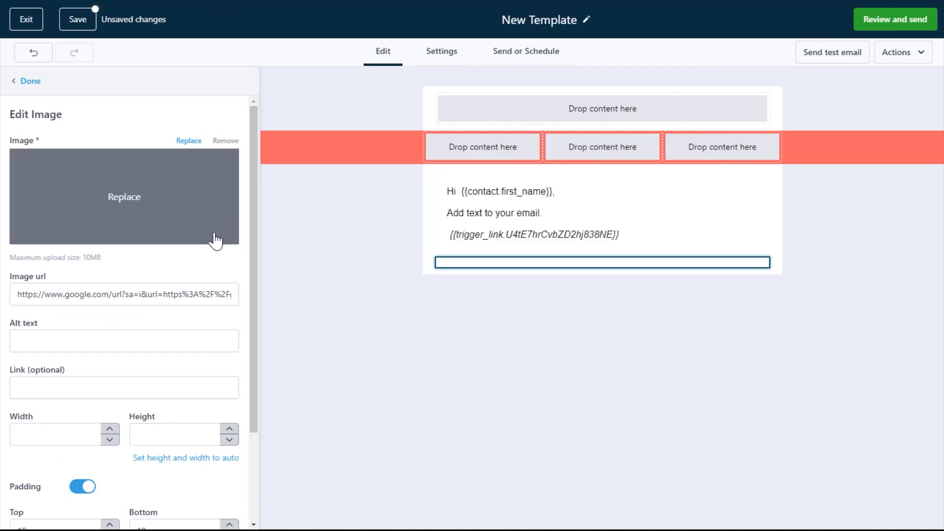
triple_click(194, 294)
key("ctrl+v")
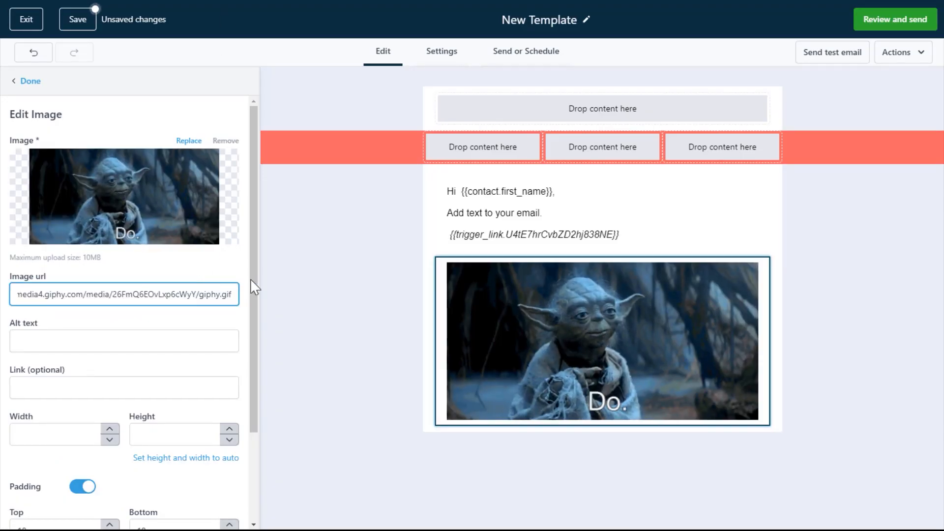
left_click(386, 294)
left_click(523, 297)
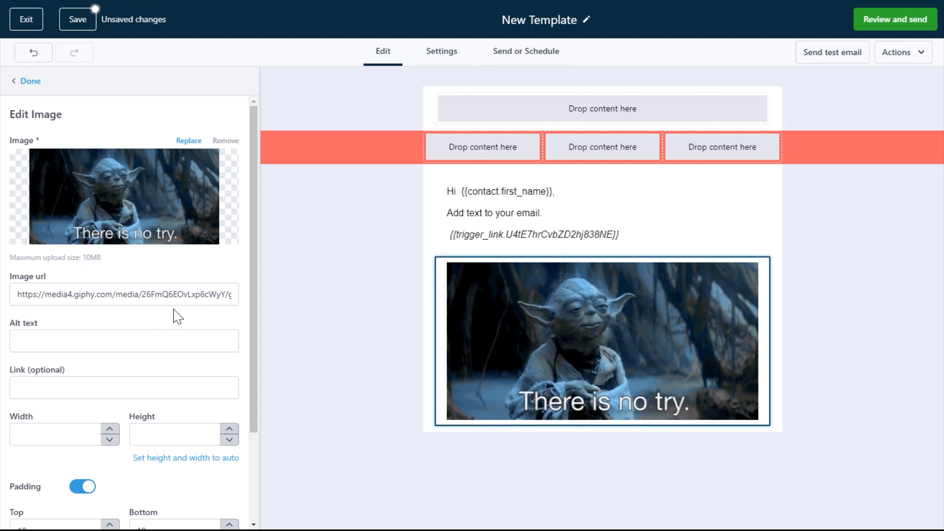
Try a width of 100 on the GIF image, clear it again, and close the image settings.
scroll(178, 317, "down", 1)
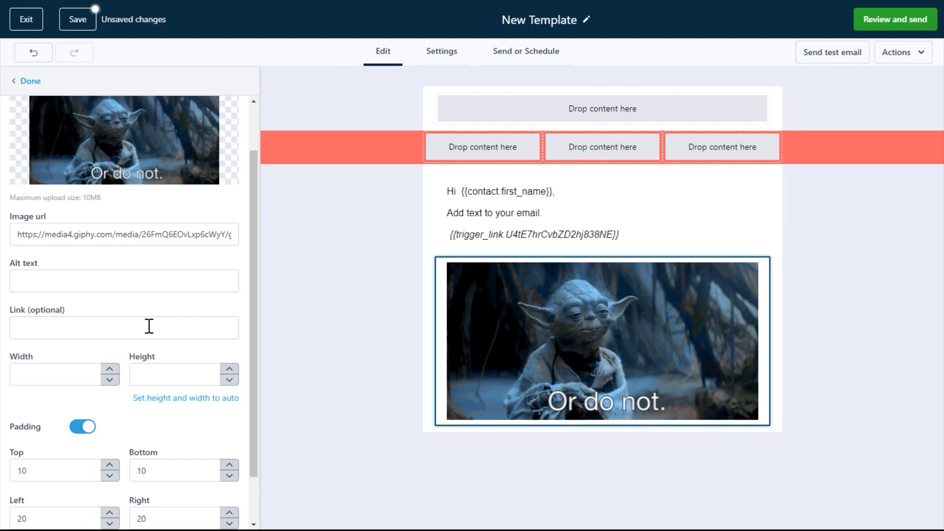
left_click(75, 374)
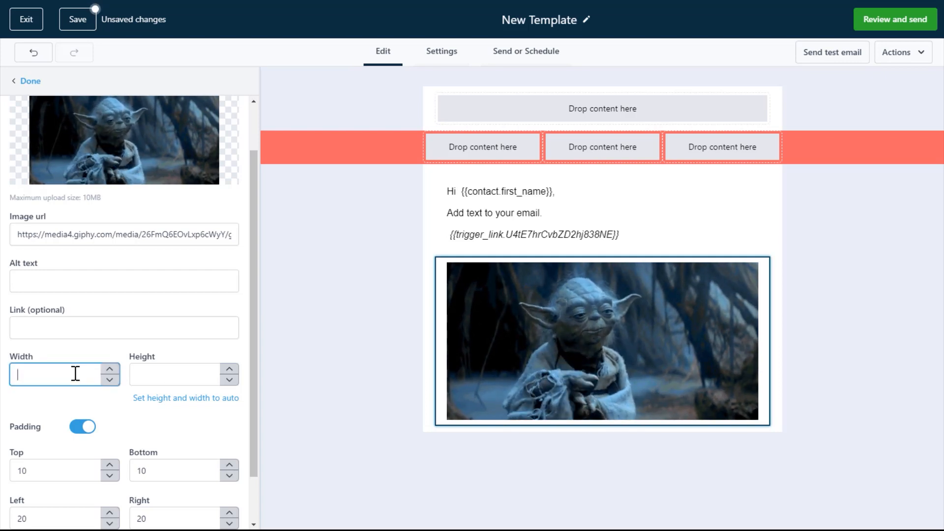
type("100")
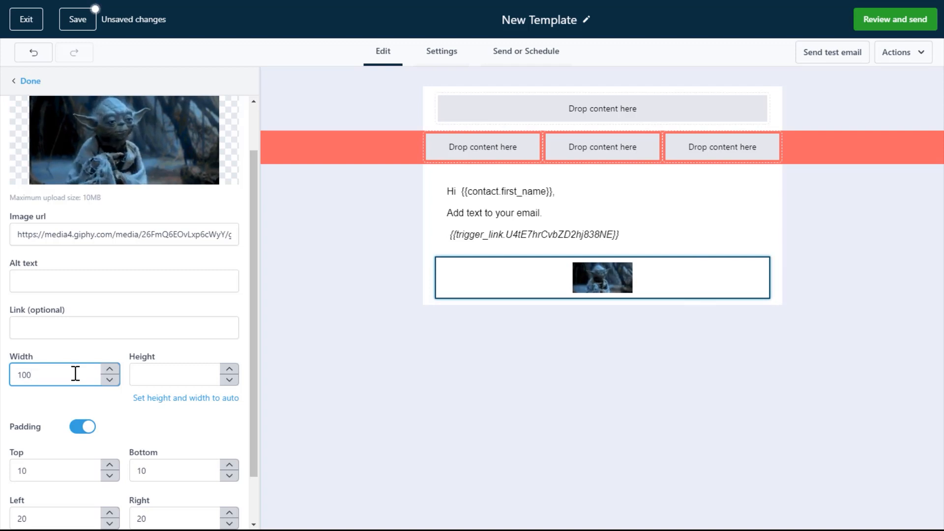
key("BackSpace")
key("BackSpace")
key("BackSpace")
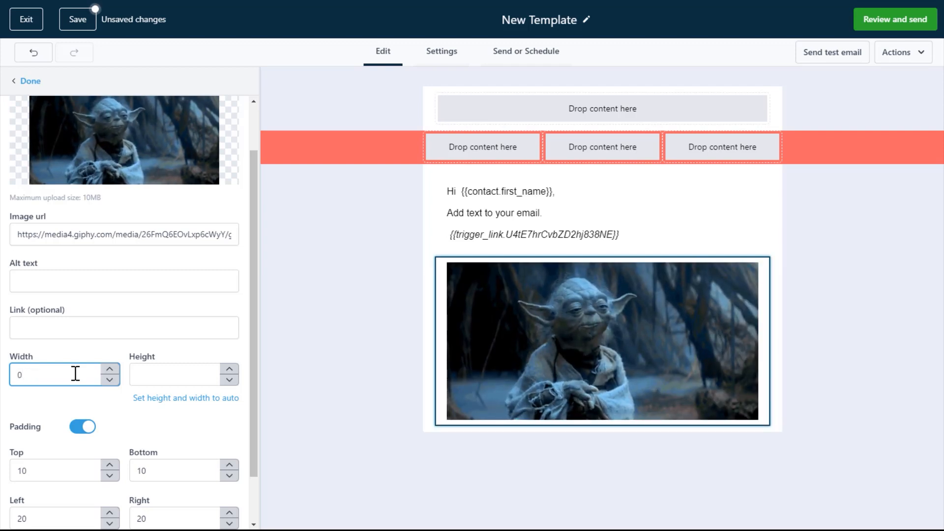
scroll(80, 406, "down", 1)
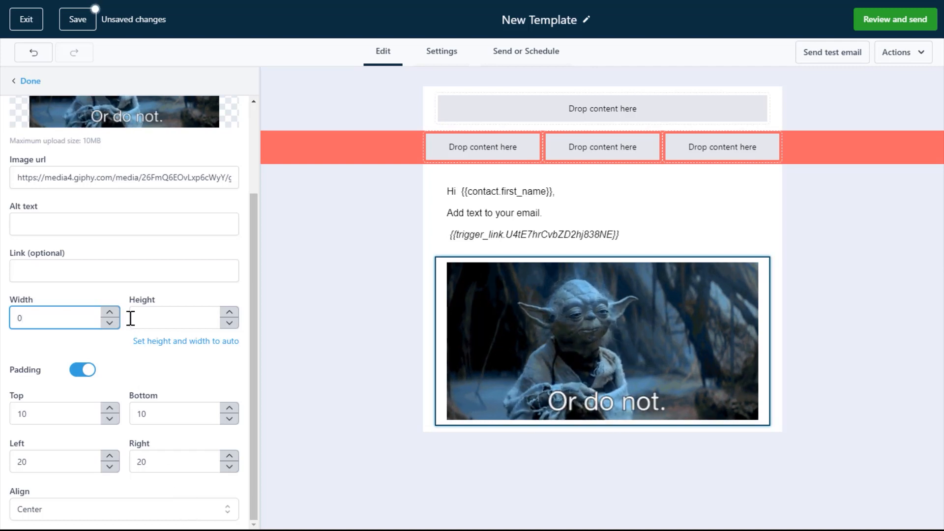
scroll(131, 318, "up", 3)
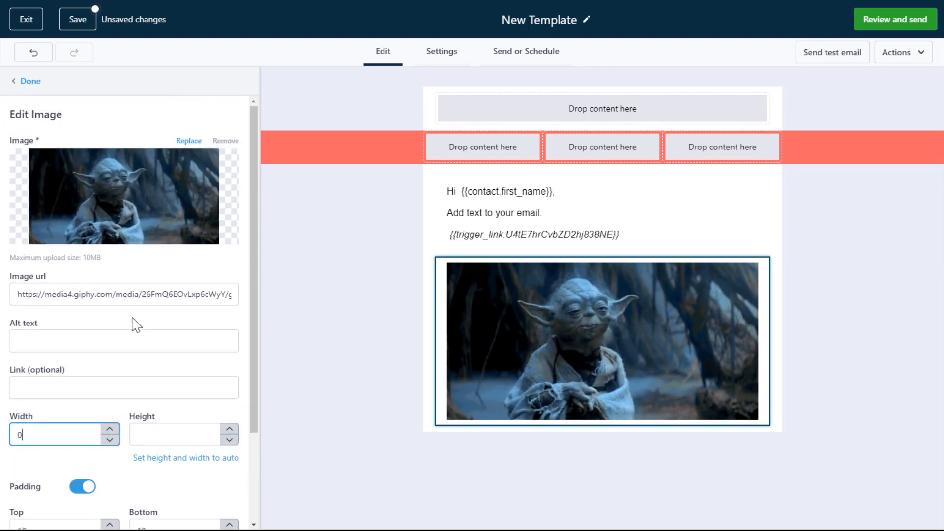
left_click(31, 84)
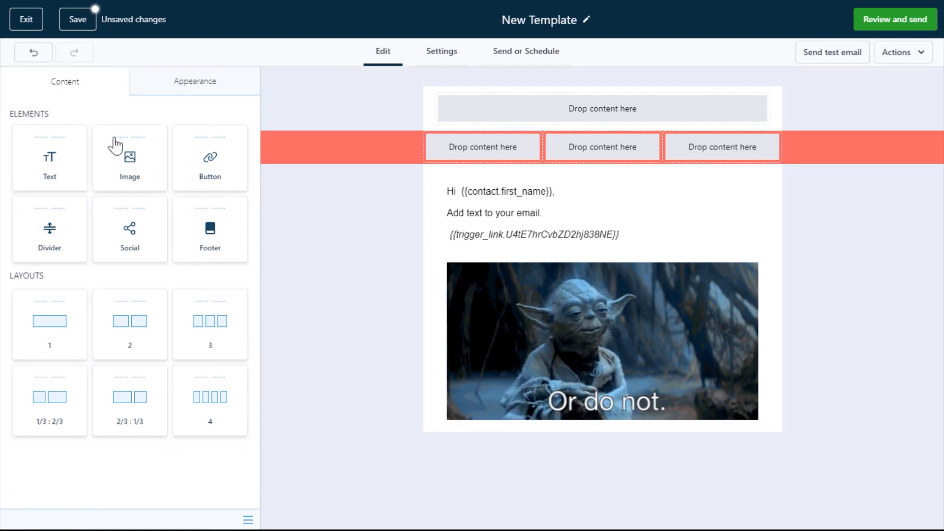
Move the text element into the empty one-column row above the red row, and place the GIF image directly below it.
mouse_move(539, 279)
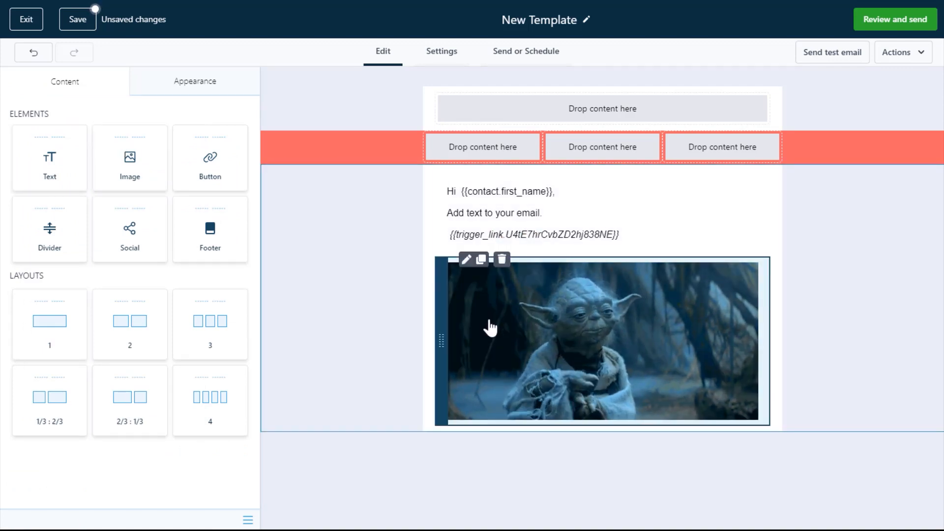
mouse_move(441, 335)
left_mouse_down()
mouse_move(447, 211)
mouse_move(447, 371)
mouse_move(447, 341)
left_mouse_up()
left_click_drag(434, 228, 439, 320)
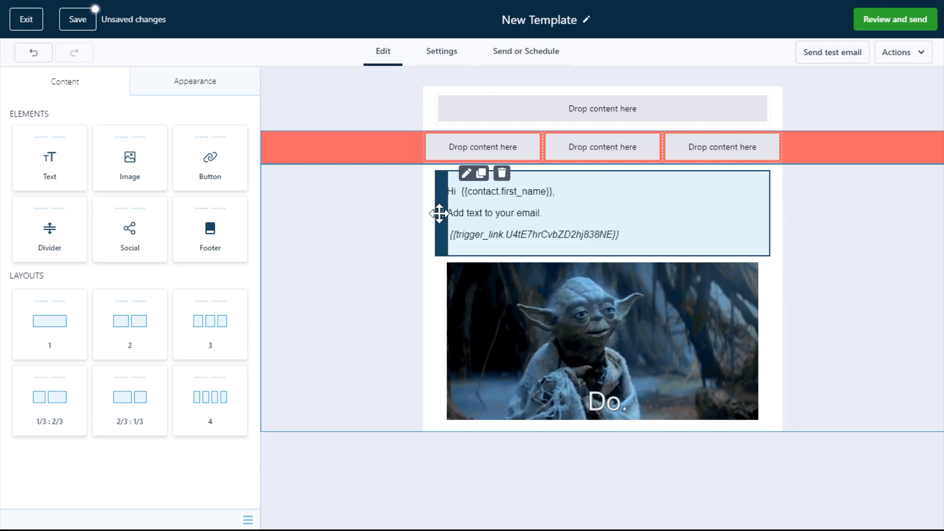
left_click_drag(440, 207, 471, 120)
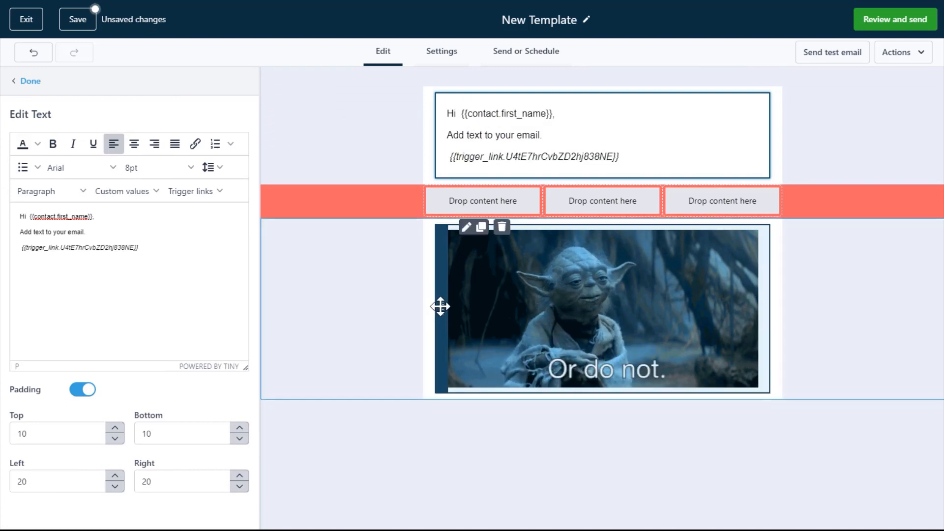
left_click_drag(437, 303, 450, 269)
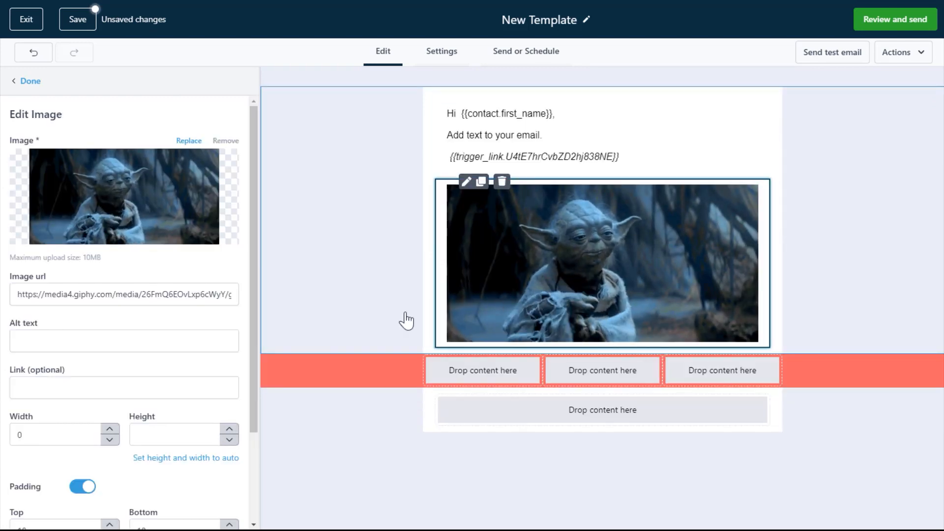
mouse_move(190, 226)
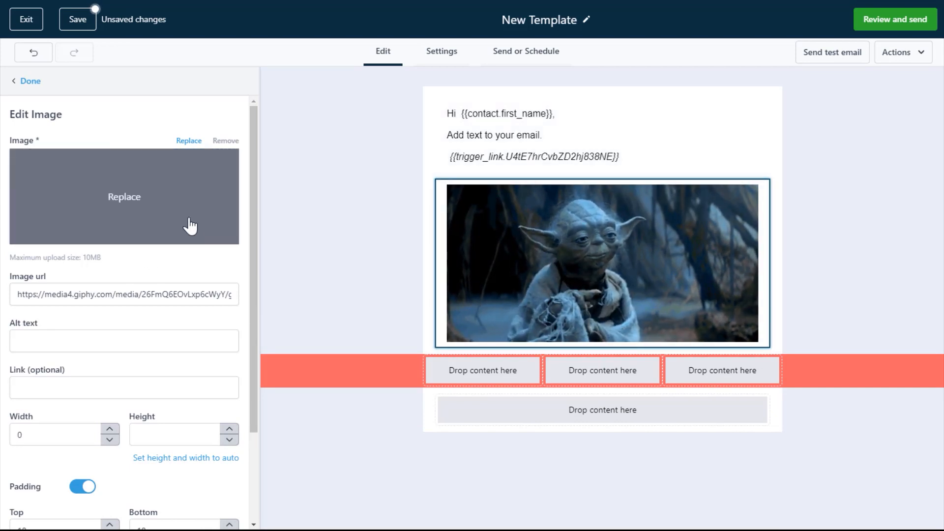
left_click(32, 83)
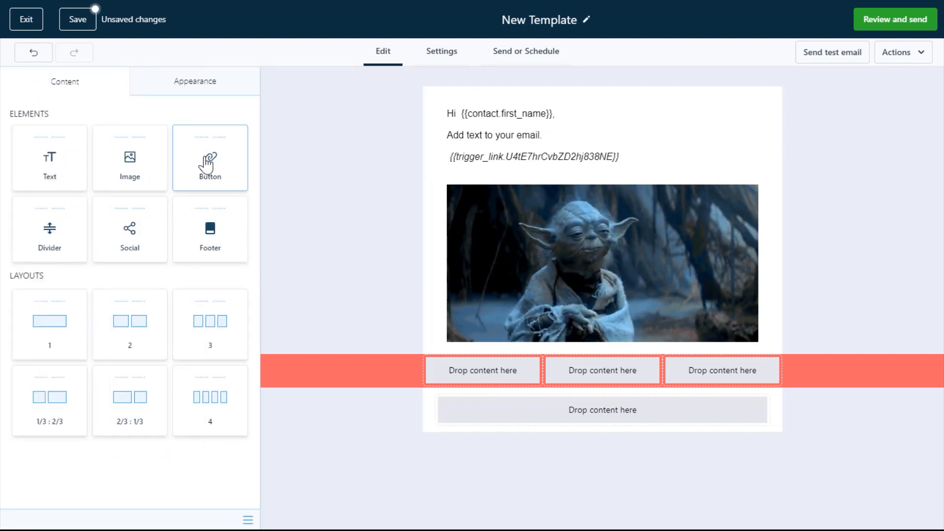
Add a button element to the first column of the red row and change that row to a two-column layout.
left_click_drag(207, 162, 497, 371)
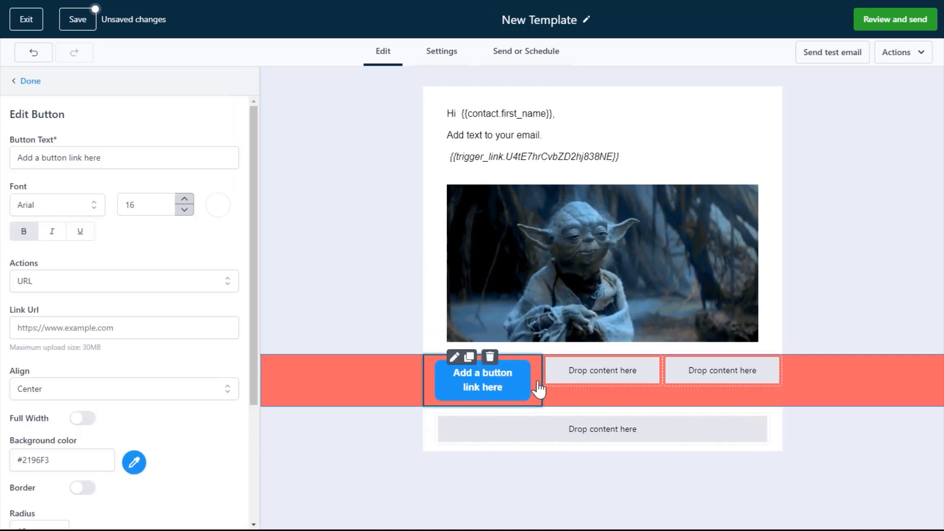
left_click(356, 389)
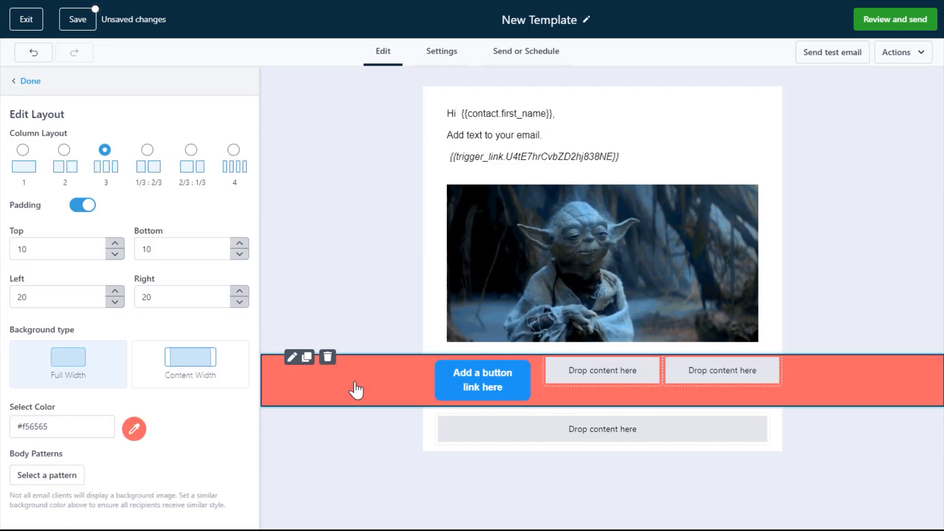
left_click(64, 150)
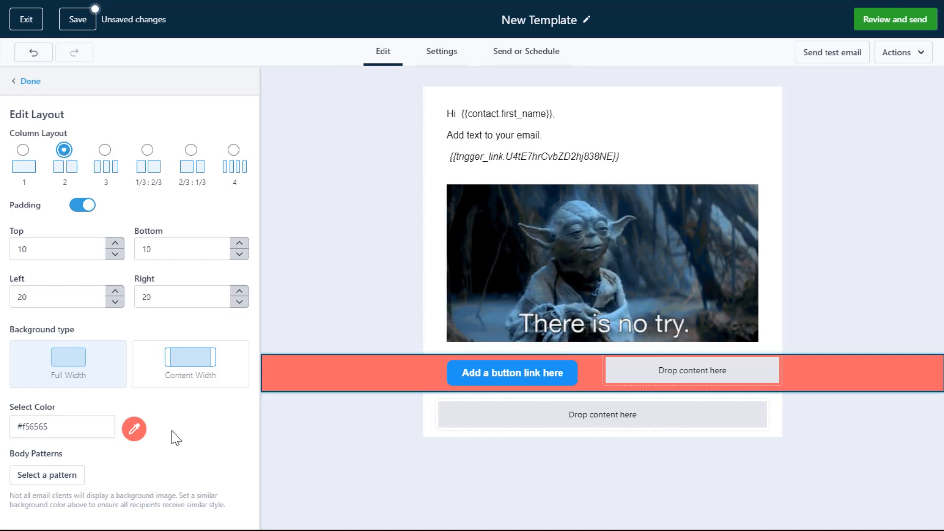
Set the two-column row's background colour to dark blue #23496D and finish editing the layout.
left_click(135, 431)
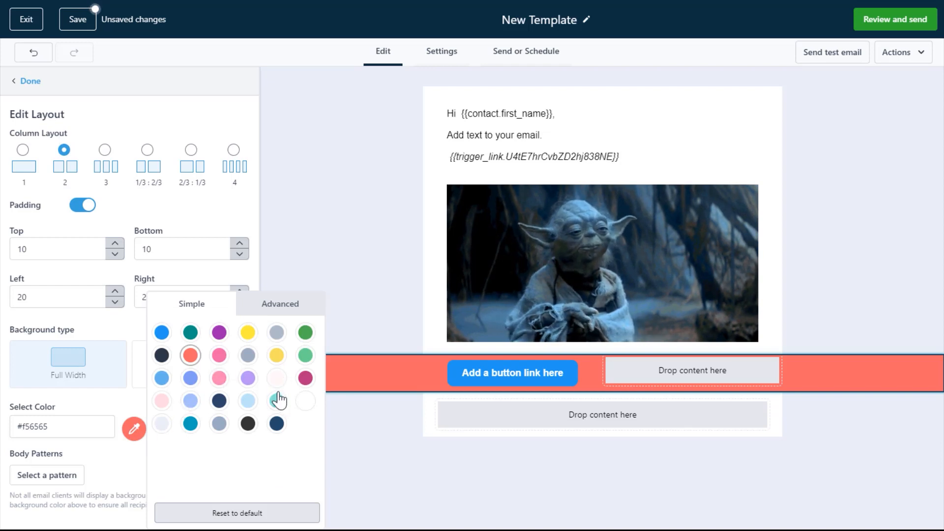
left_click(276, 424)
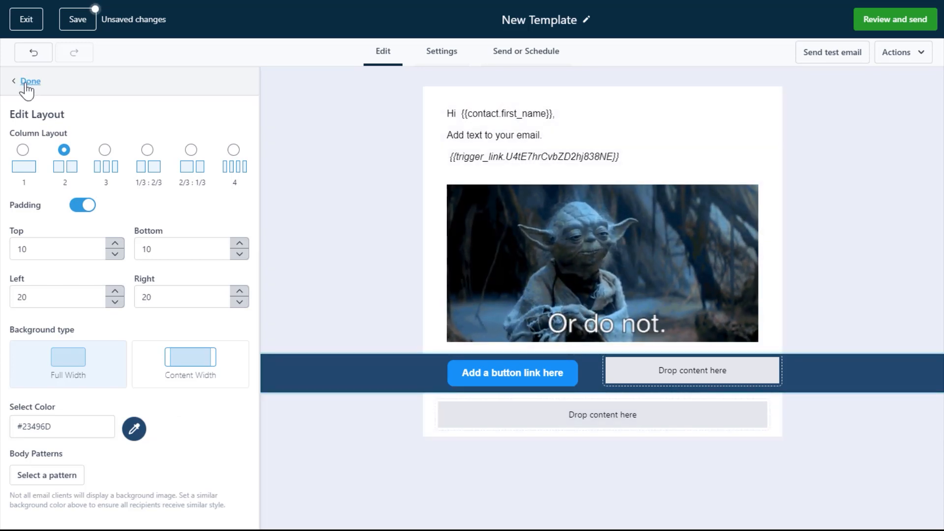
left_click(27, 83)
Change the button's text to "Click here to try".
left_click(515, 376)
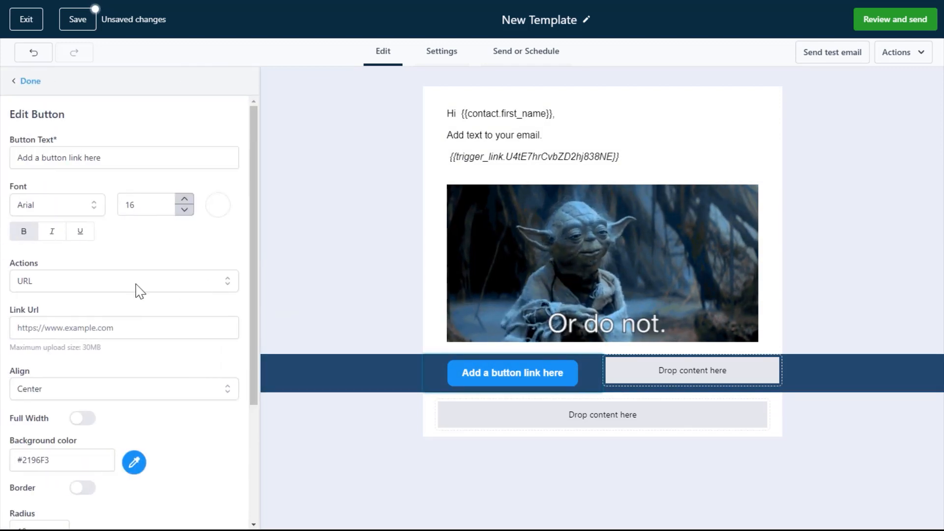
triple_click(106, 154)
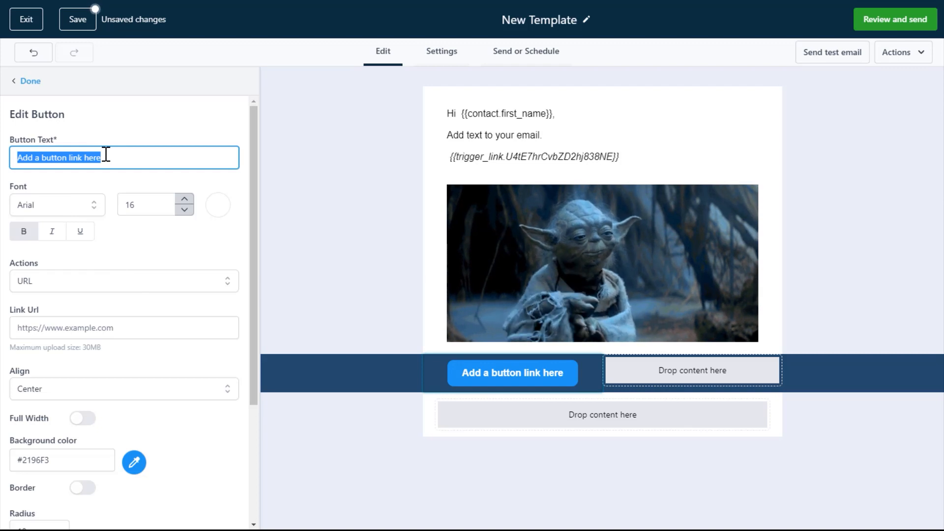
type("Click here to try")
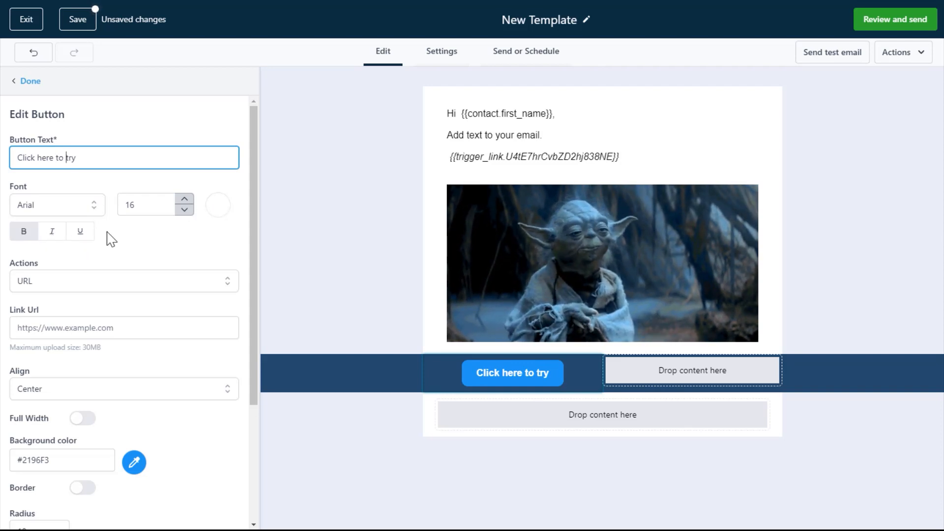
Try the File and Other action types for the button, and return its action to URL.
left_click(162, 283)
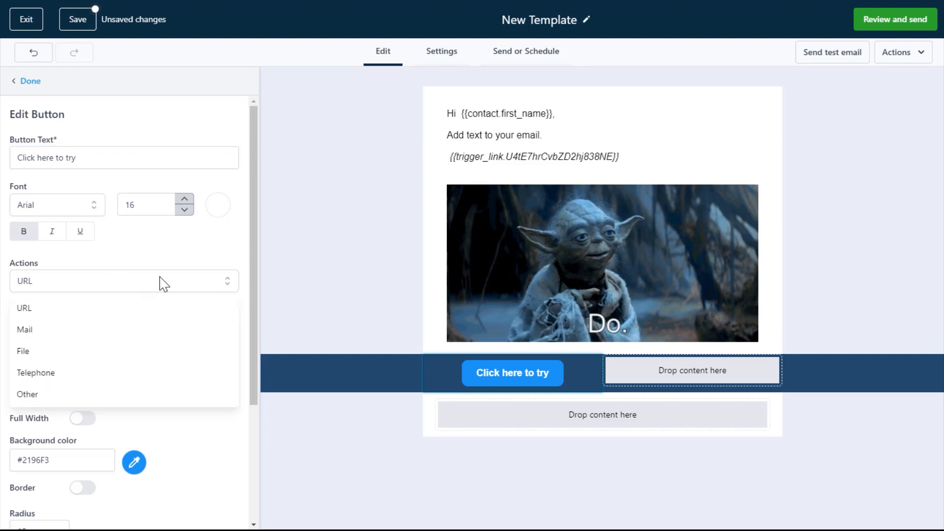
left_click(106, 356)
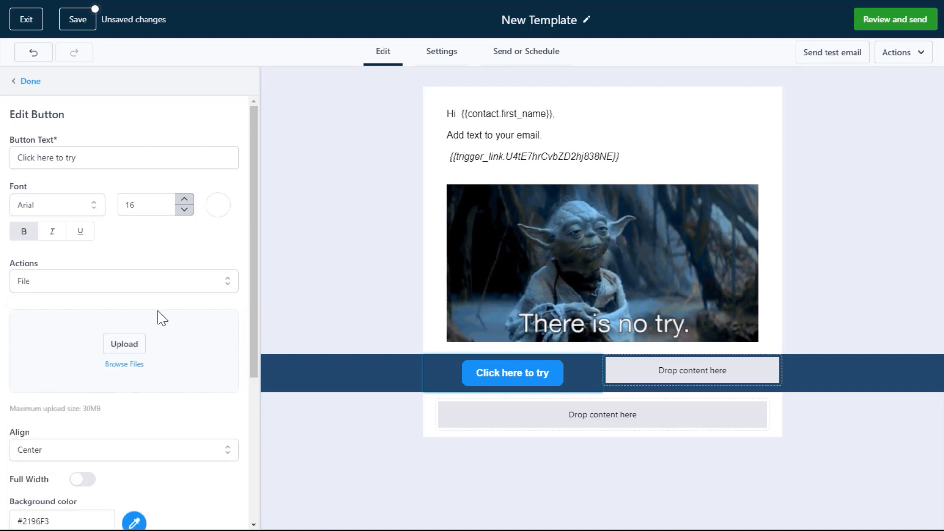
left_click(130, 288)
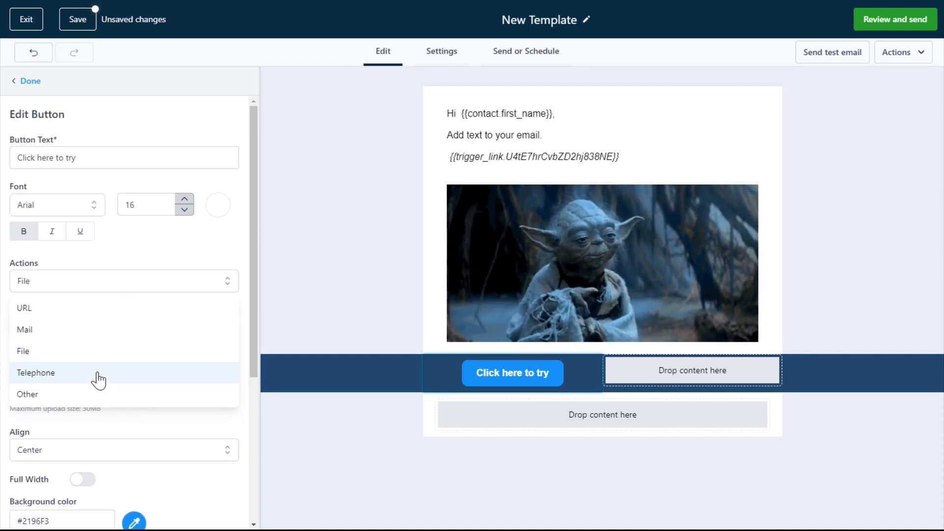
left_click(99, 394)
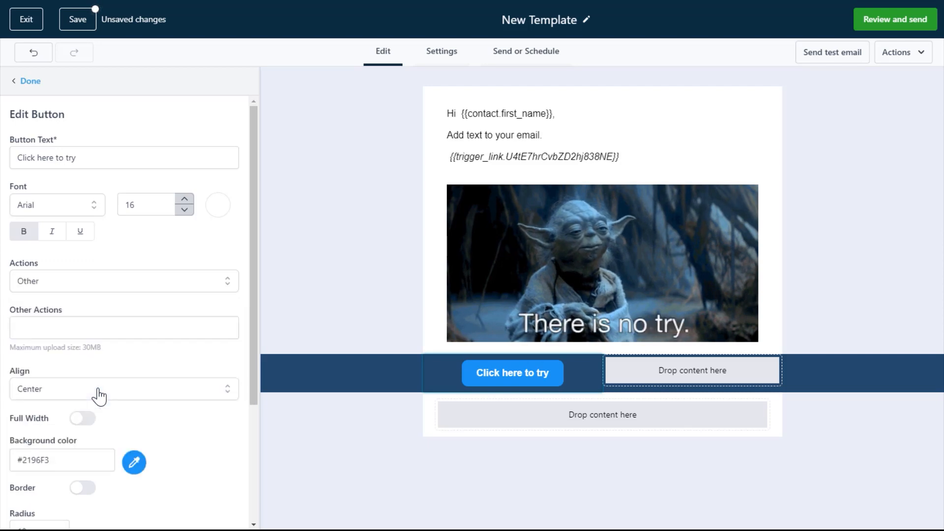
left_click(81, 328)
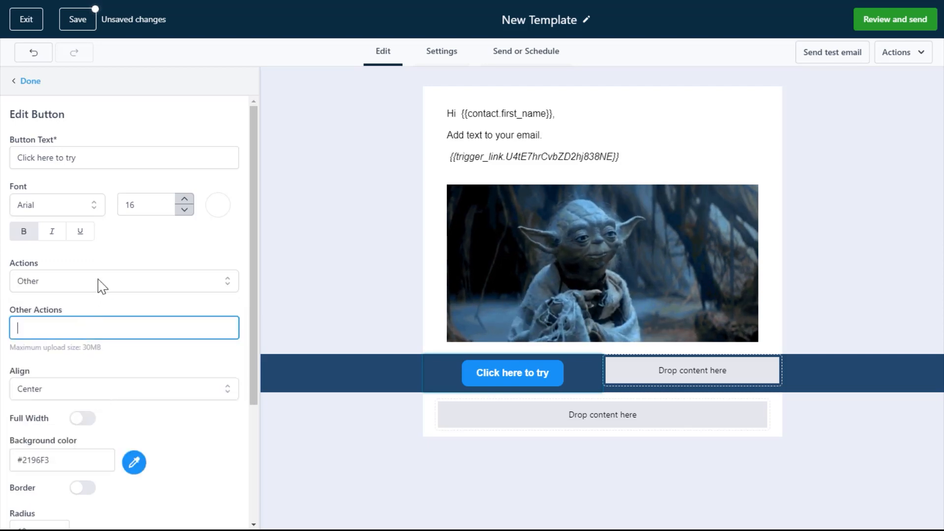
left_click(127, 301)
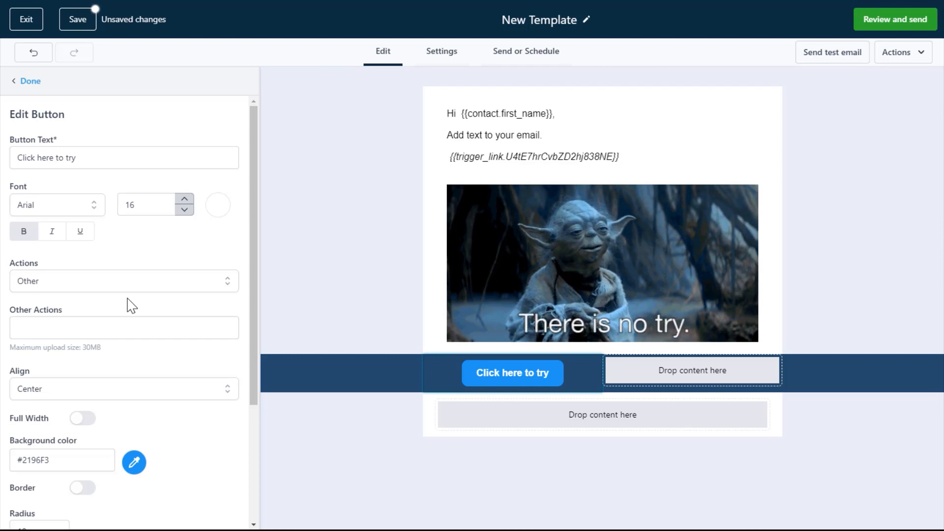
left_click(132, 291)
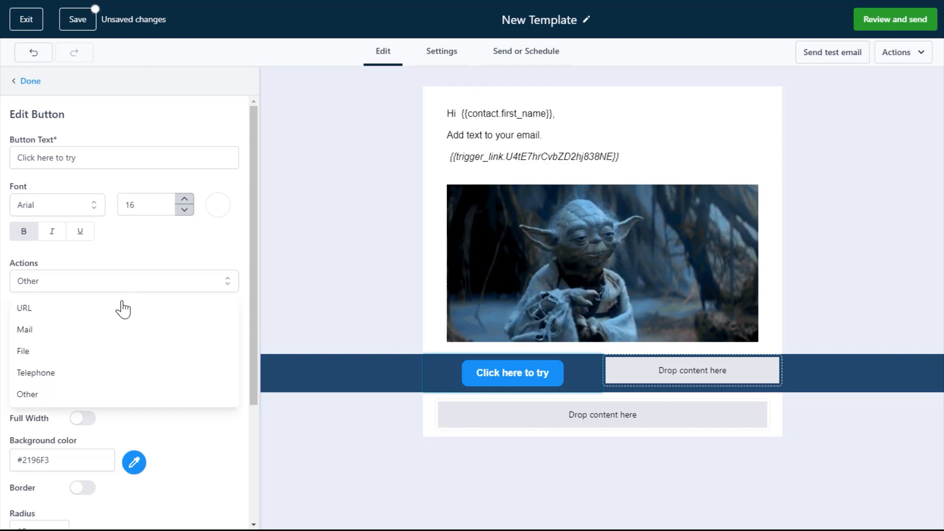
left_click(120, 313)
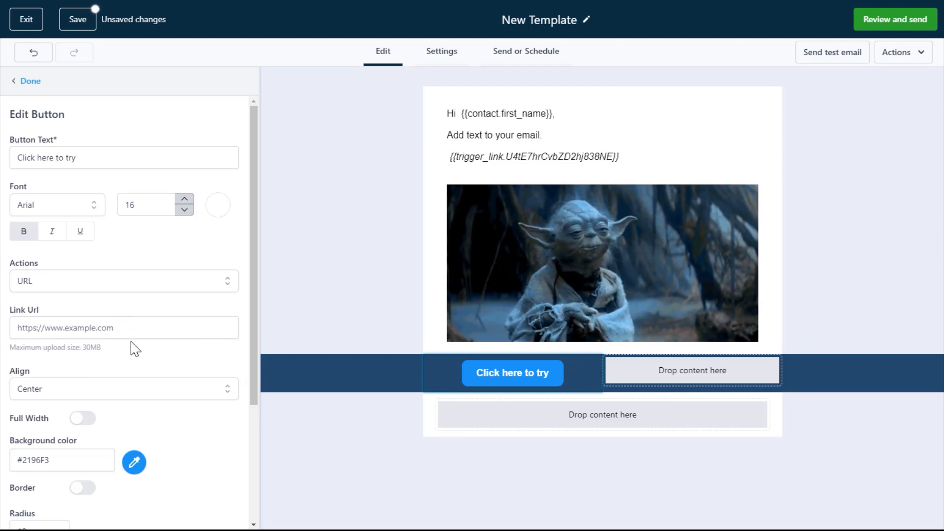
Set the "Click here to try" button's alignment to Left.
left_click(155, 392)
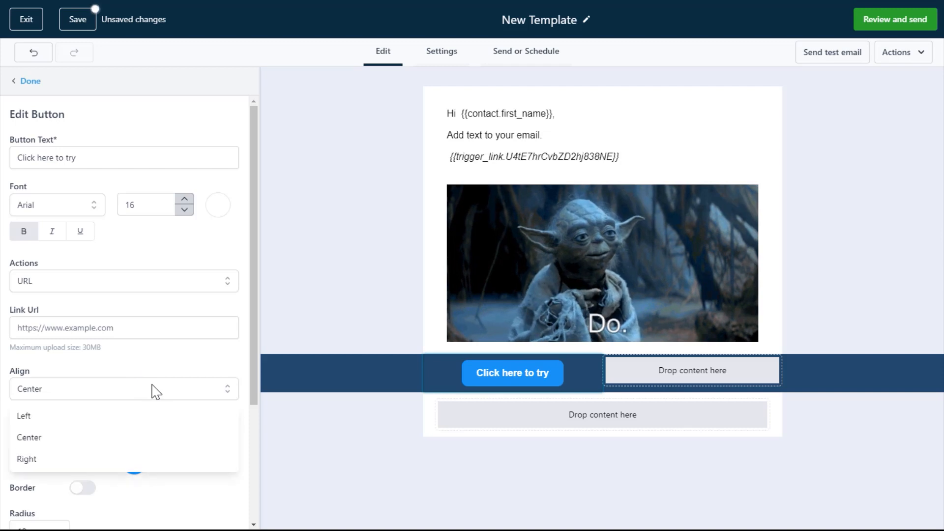
left_click(151, 417)
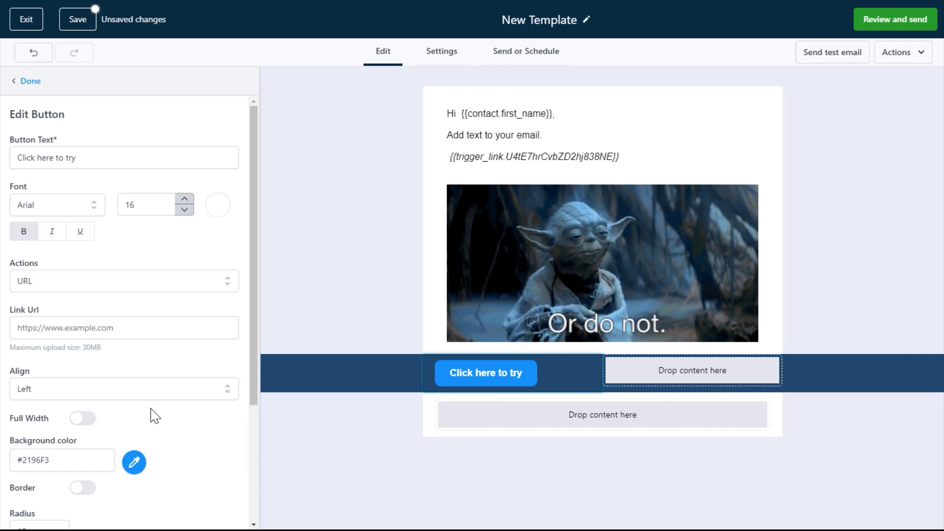
Try right alignment for the "Click here to try" button, and set its alignment to Center.
left_click(150, 391)
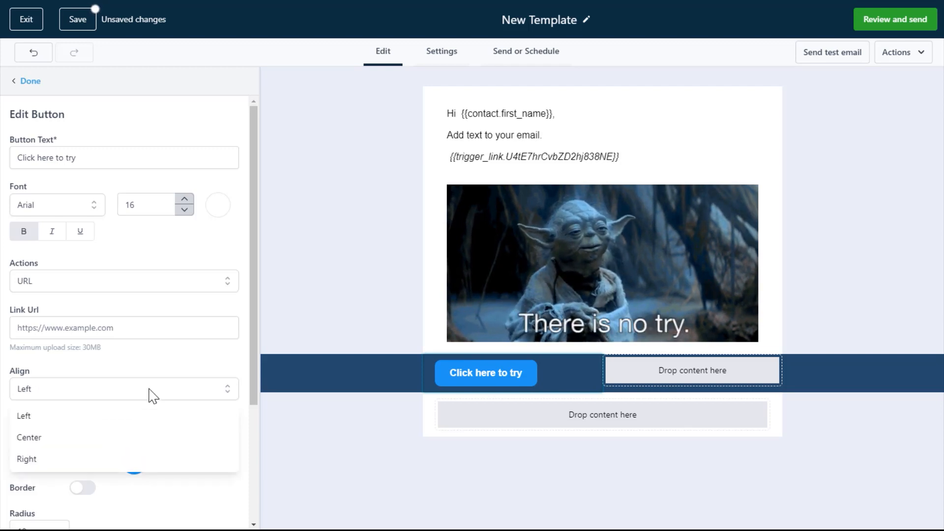
left_click(150, 462)
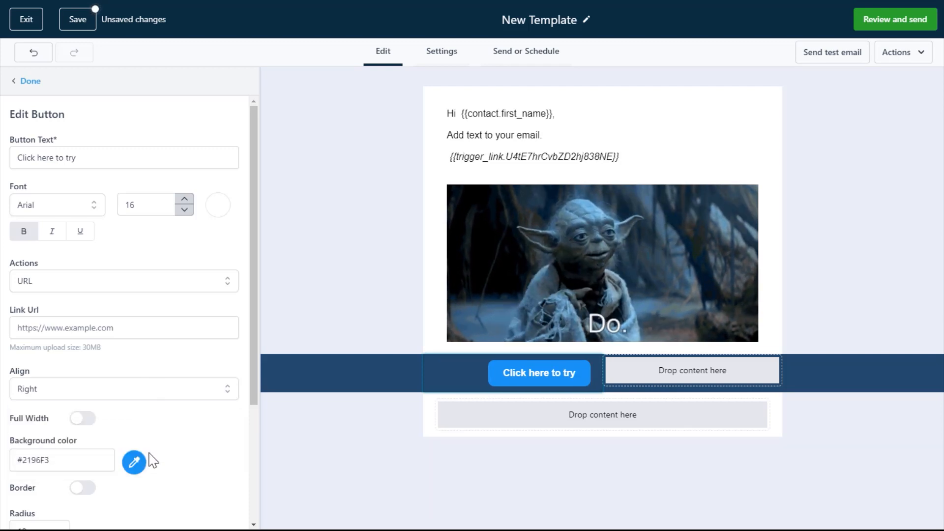
left_click(161, 395)
left_click(139, 437)
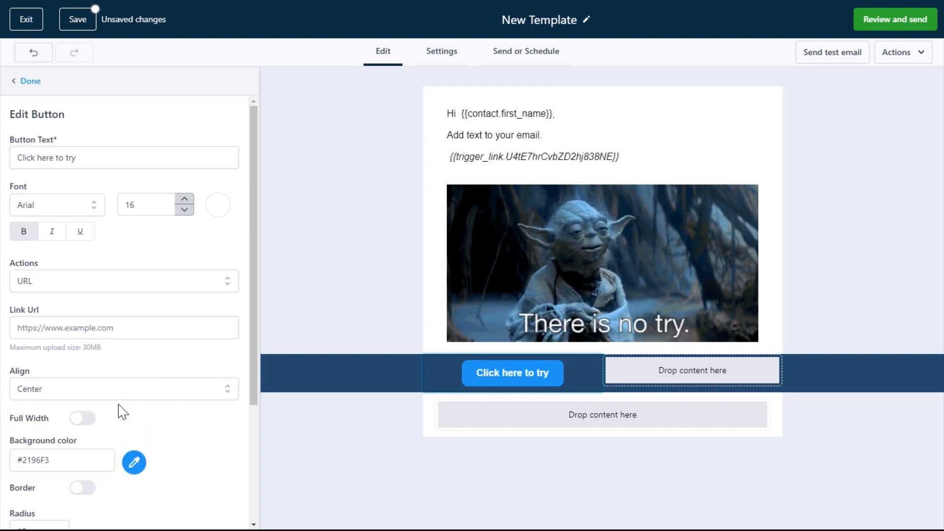
Enable a border on the "Click here to try" button, with width 7 and white colour #ffffff.
scroll(120, 400, "down", 1)
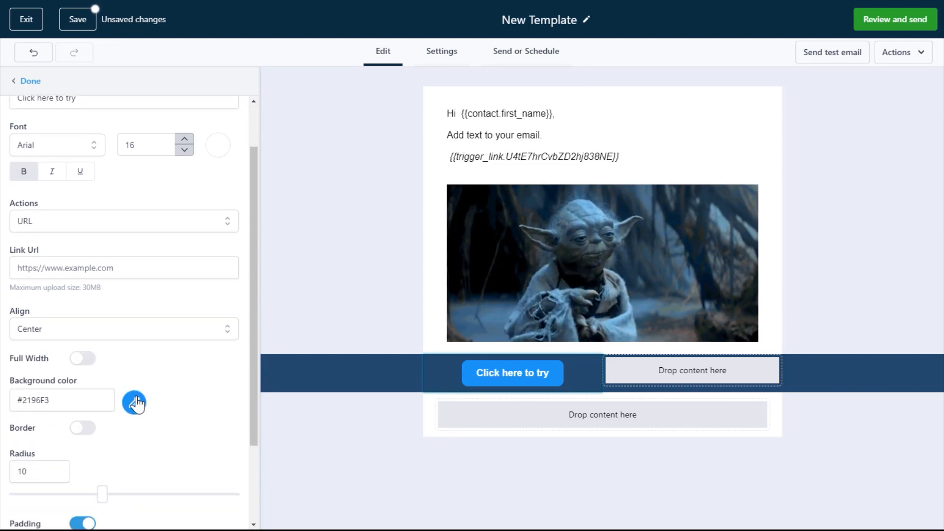
left_click(83, 428)
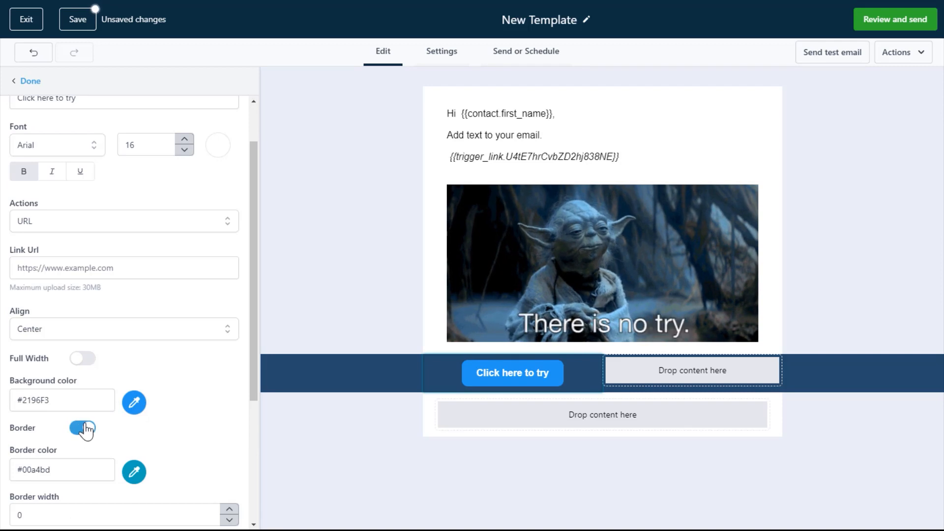
scroll(171, 463, "down", 2)
left_click(229, 391)
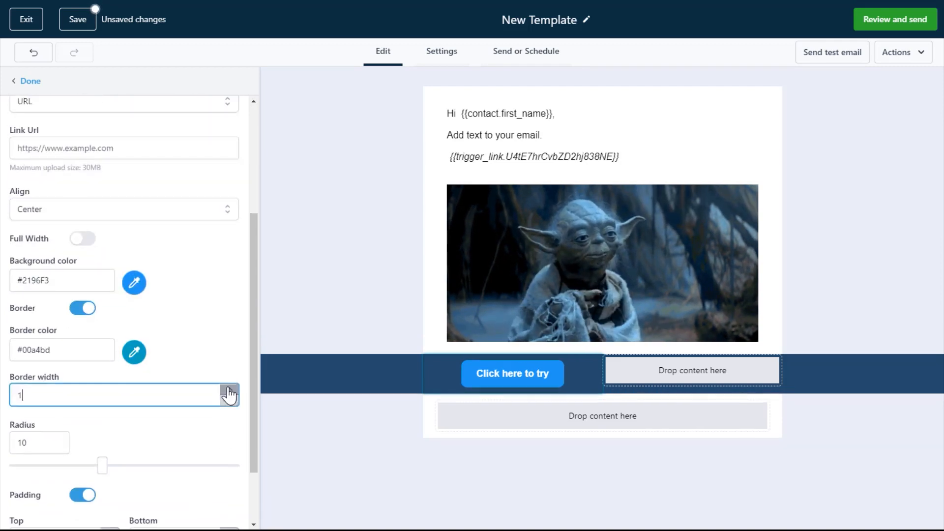
left_click(229, 391)
left_click(229, 391)
left_click(229, 391)
left_click(229, 390)
left_click(229, 391)
left_click(229, 391)
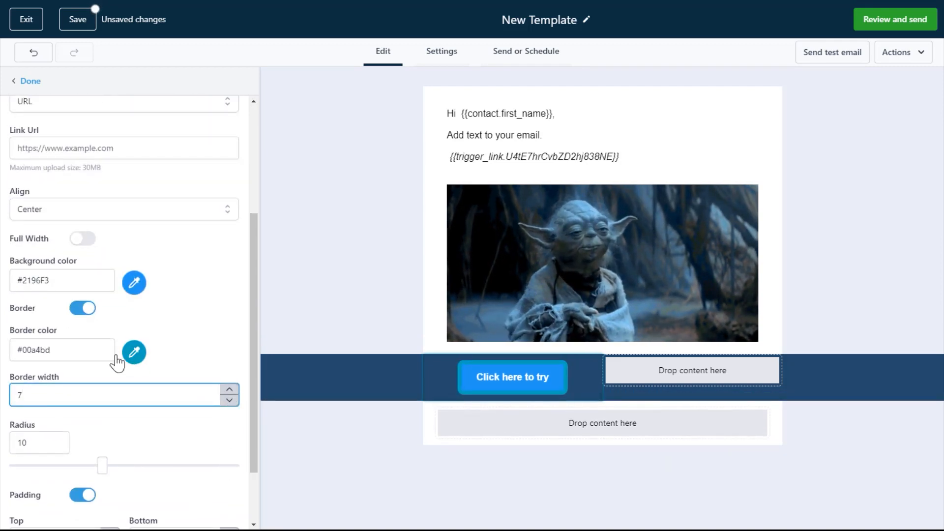
left_click(132, 354)
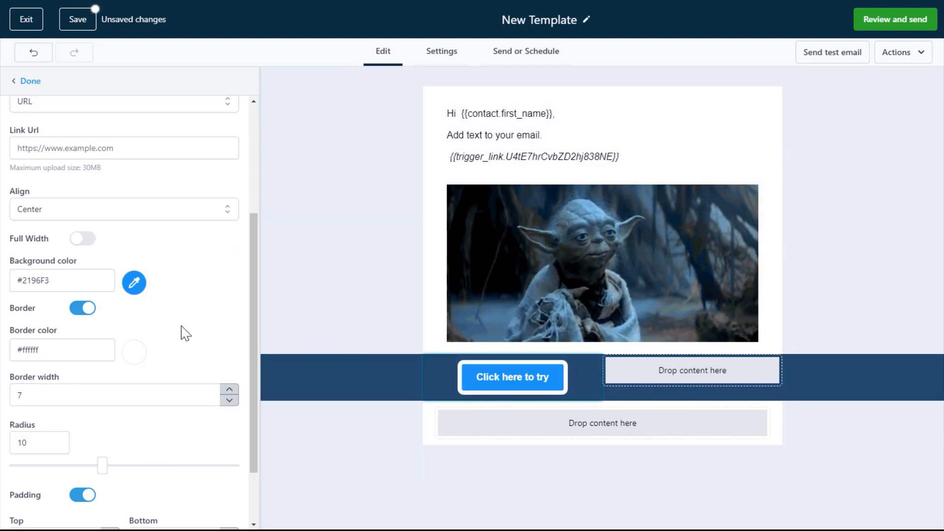
Set the button's corner radius to 18, and switch its padding off and back on.
scroll(107, 393, "down", 2)
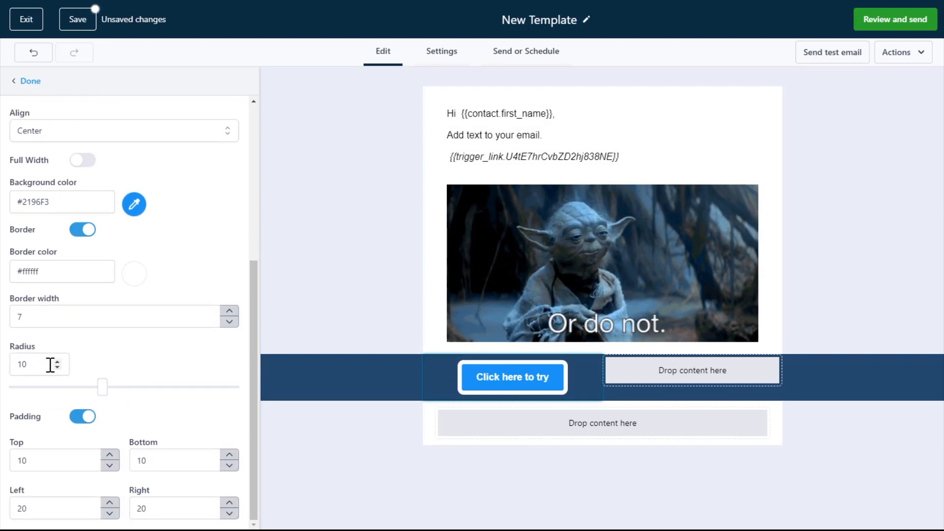
left_click_drag(51, 365, 15, 355)
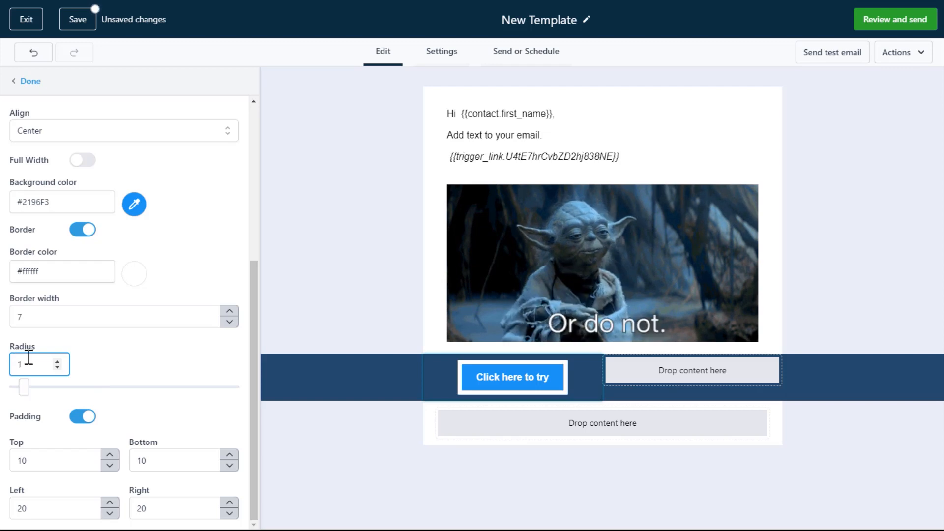
left_click_drag(25, 390, 163, 392)
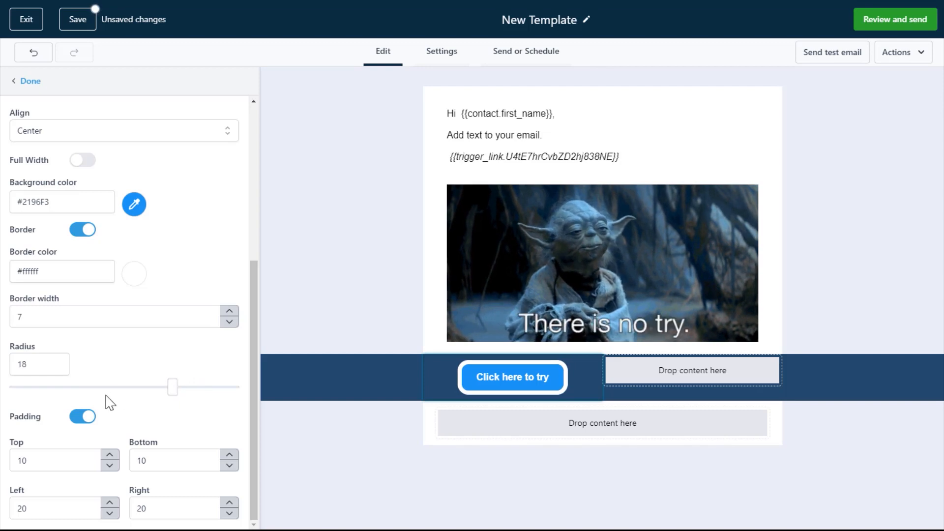
left_click(84, 417)
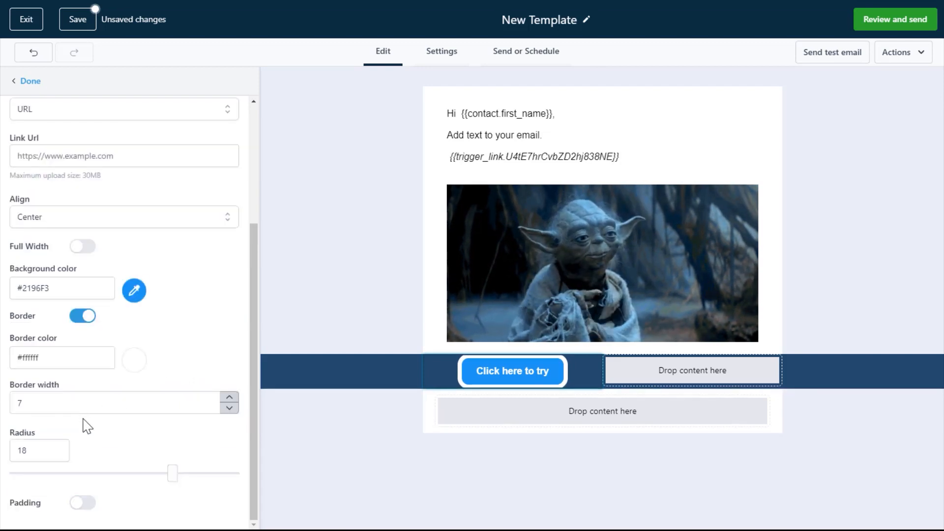
left_click(83, 502)
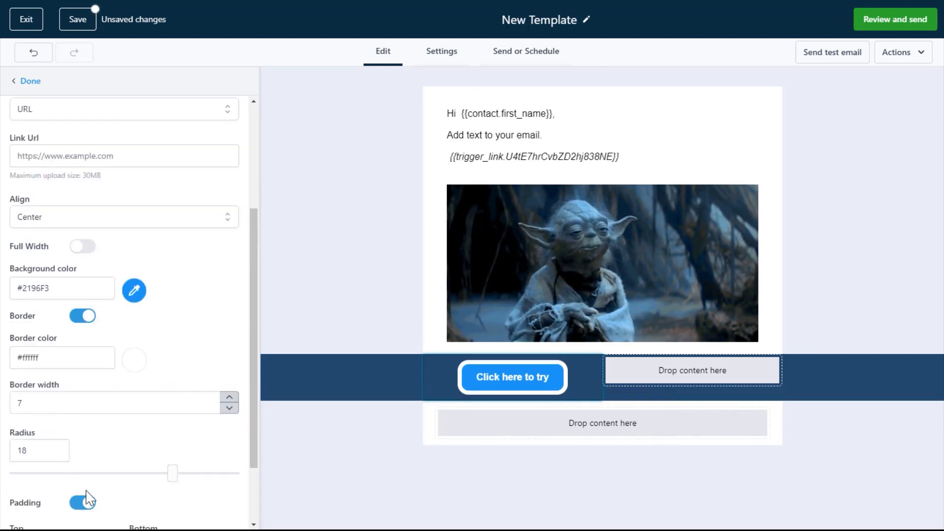
Duplicate the "Click here to try" button and move the copy into the empty right column of the blue row.
mouse_move(561, 376)
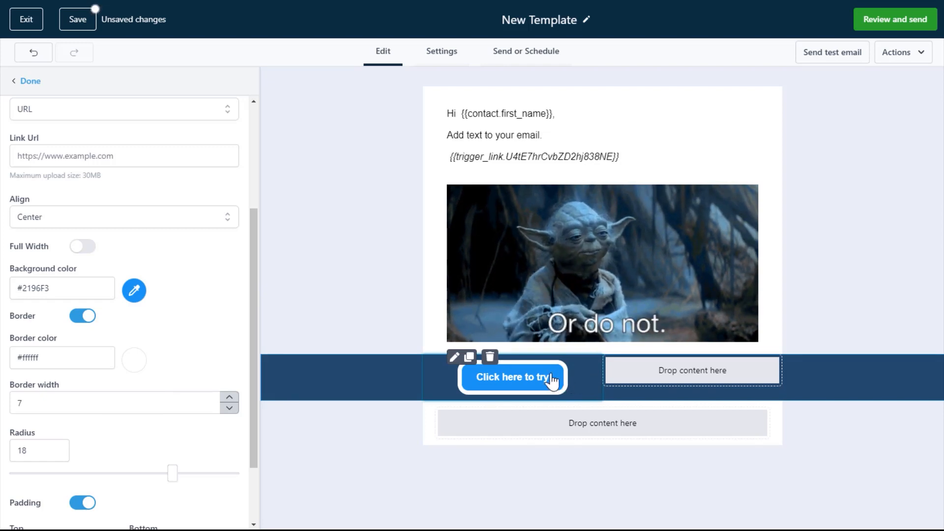
left_click(469, 358)
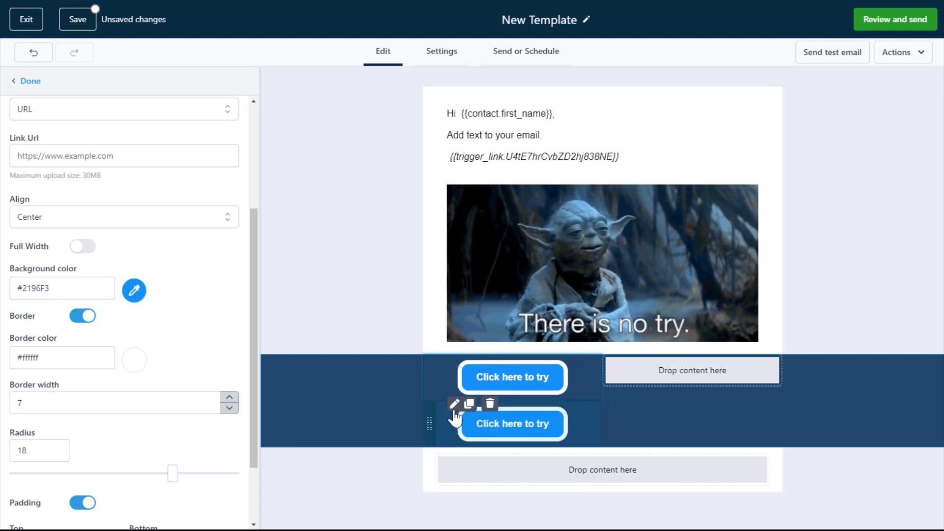
left_click_drag(440, 425, 684, 386)
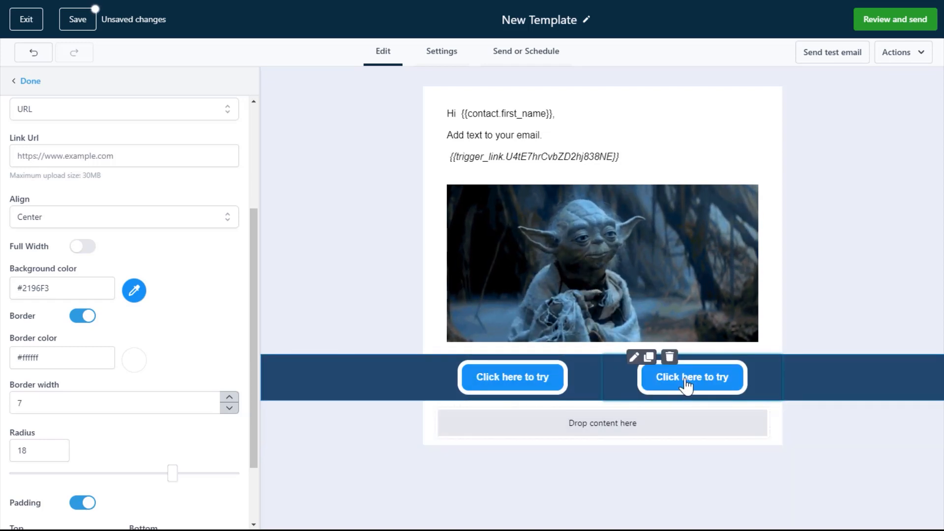
Change the right column button's text to "Just do it!" and finish editing it.
left_click(686, 385)
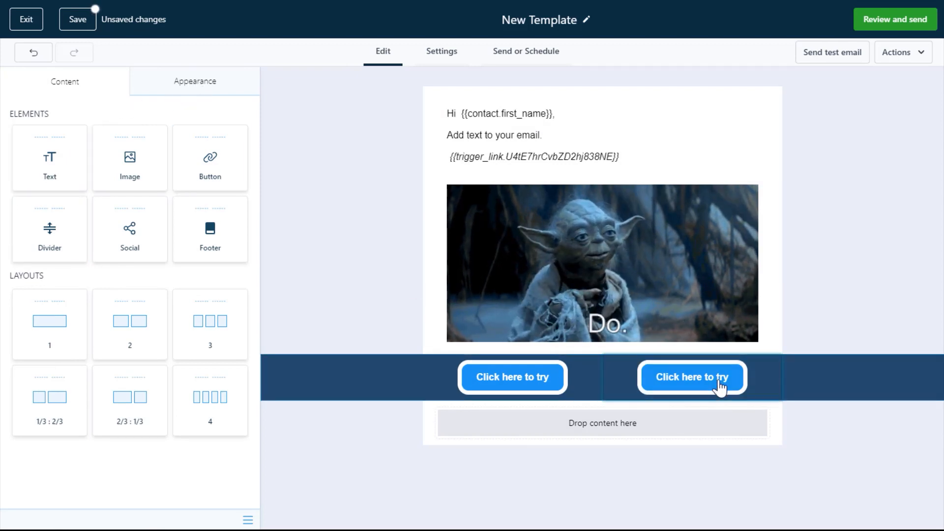
left_click(722, 387)
double_click(69, 158)
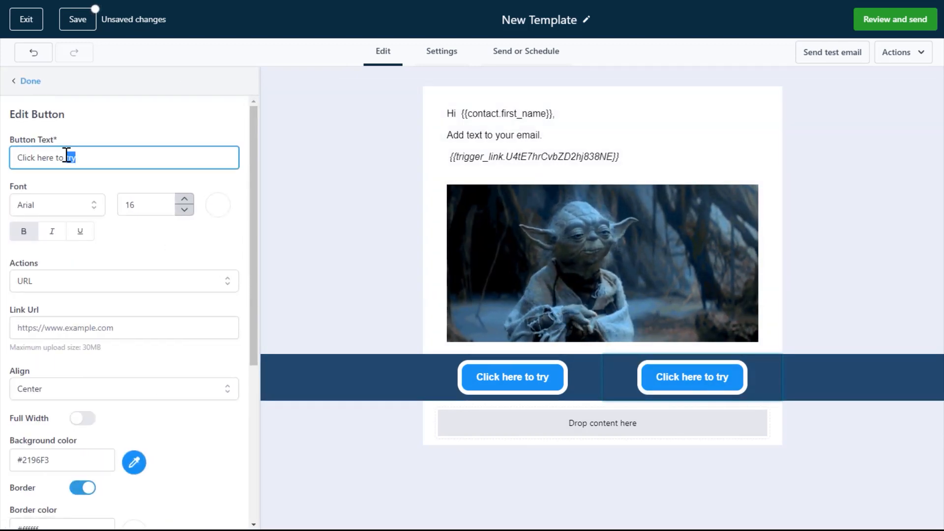
key("ctrl+a")
type("Just do ")
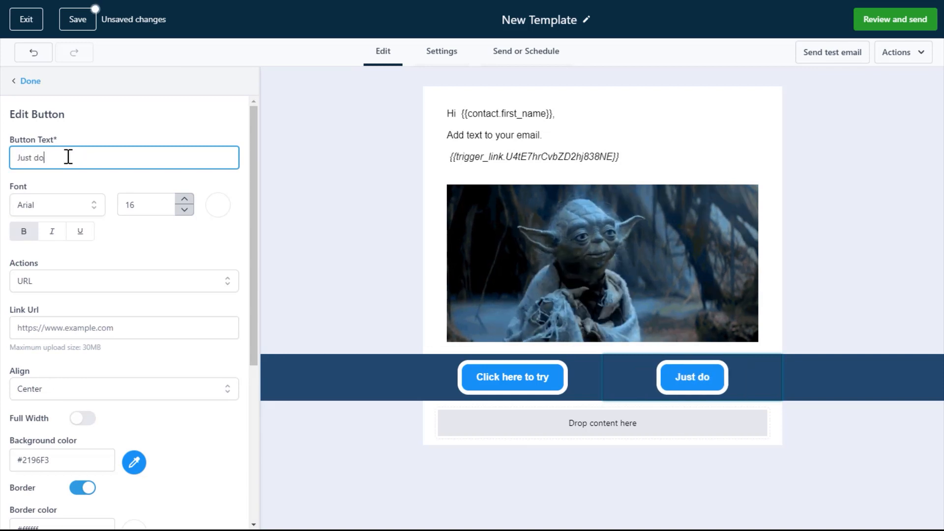
type("it!")
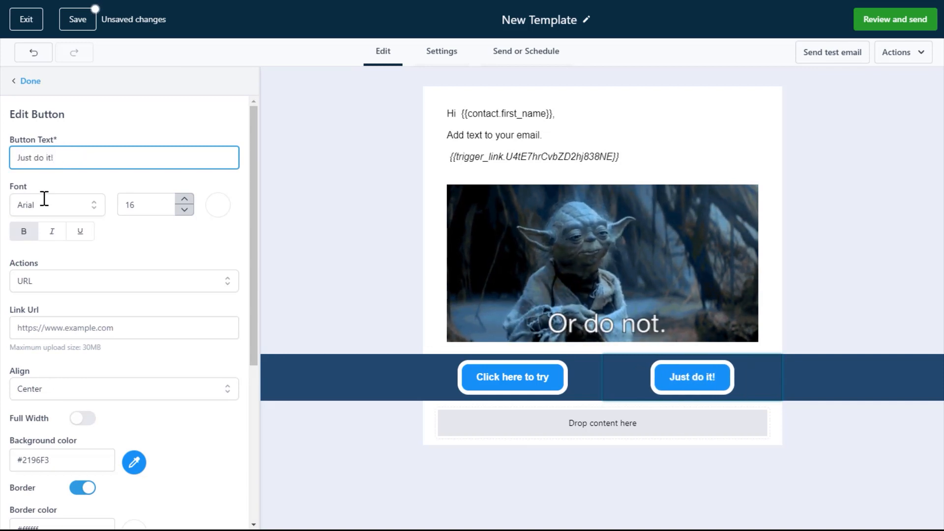
left_click(121, 327)
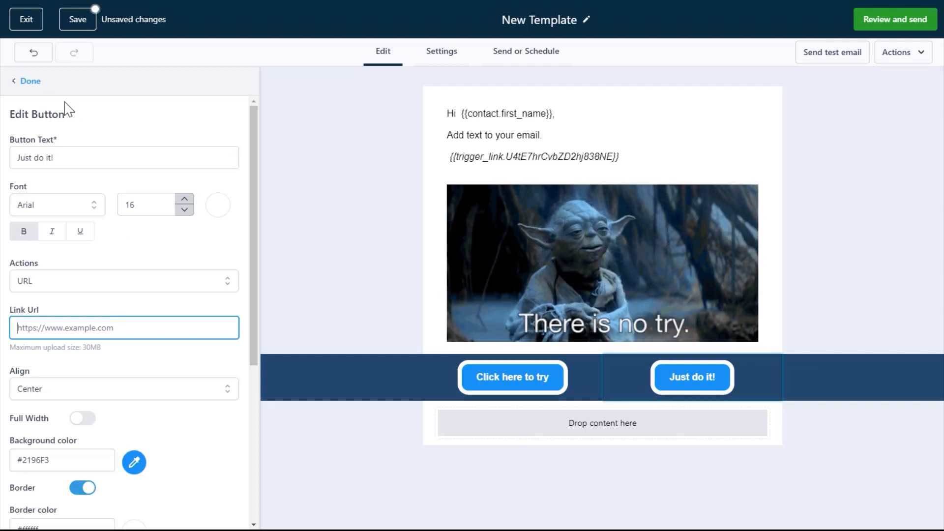
left_click(31, 82)
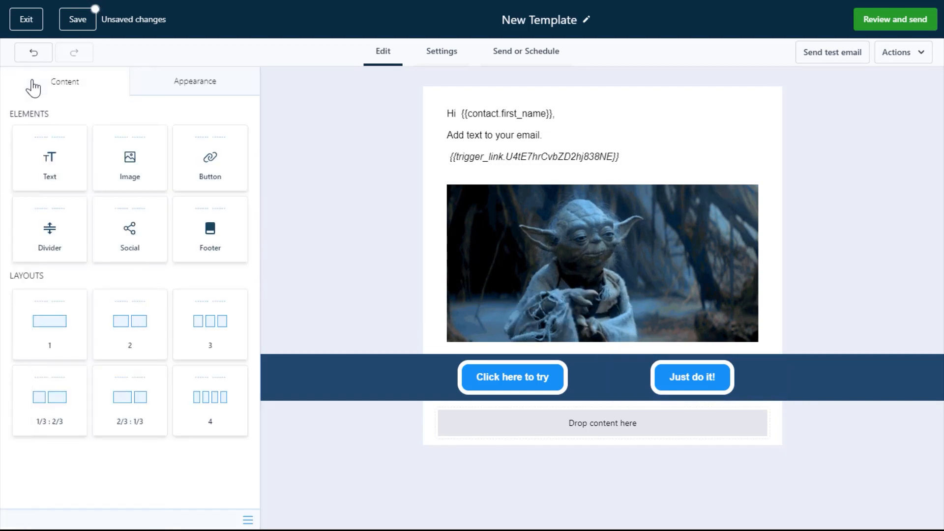
Add a divider between the text and the Yoda image, with line type Dotted and colour #23496D.
left_click_drag(54, 234, 568, 181)
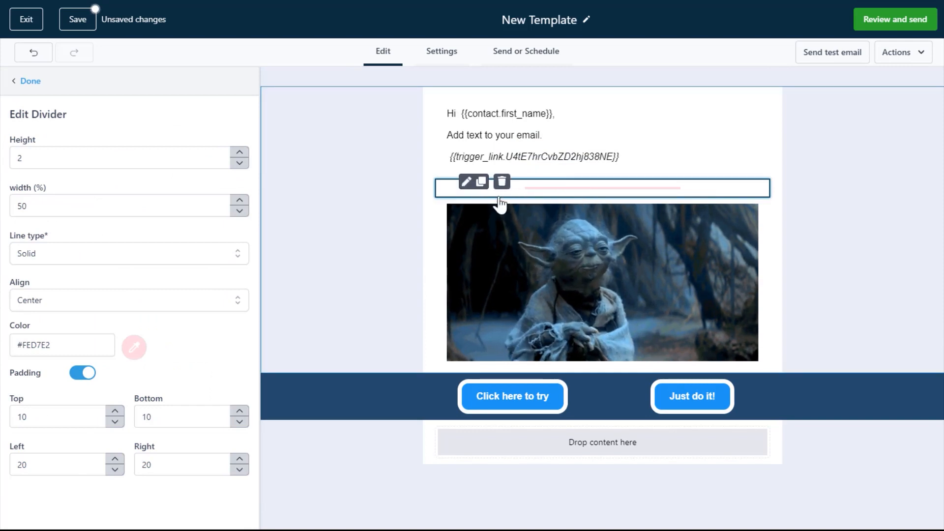
left_click(118, 261)
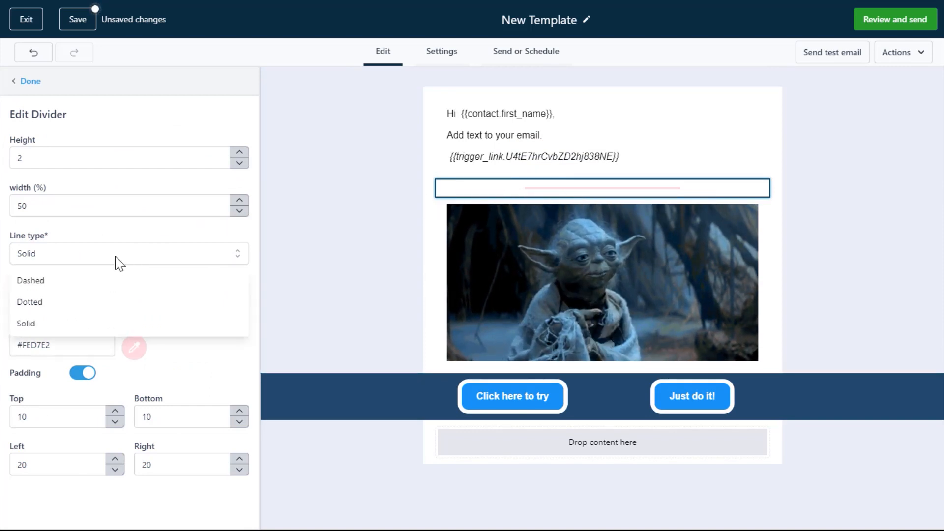
left_click(110, 313)
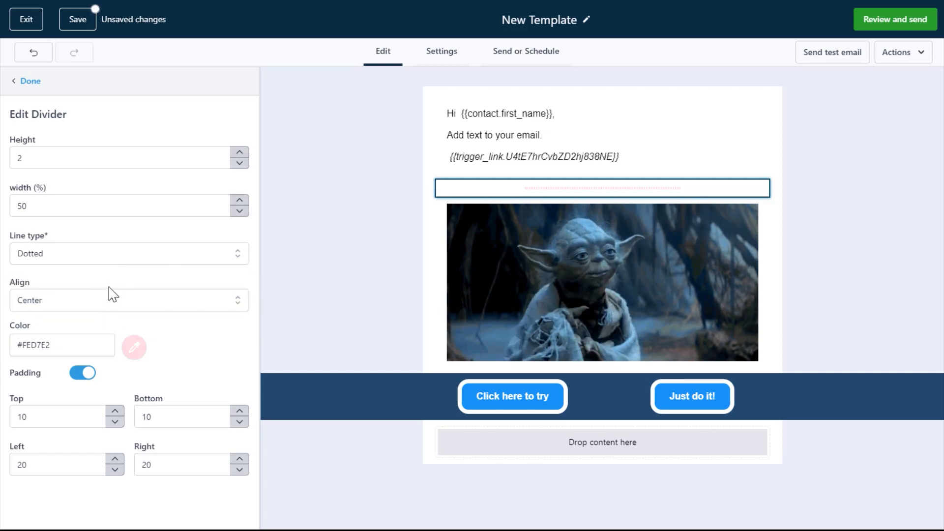
left_click(132, 348)
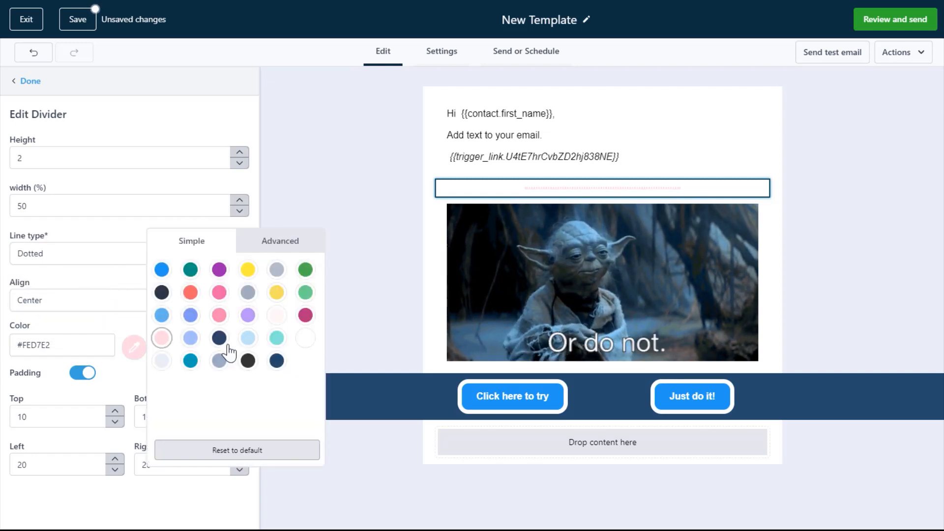
left_click(276, 362)
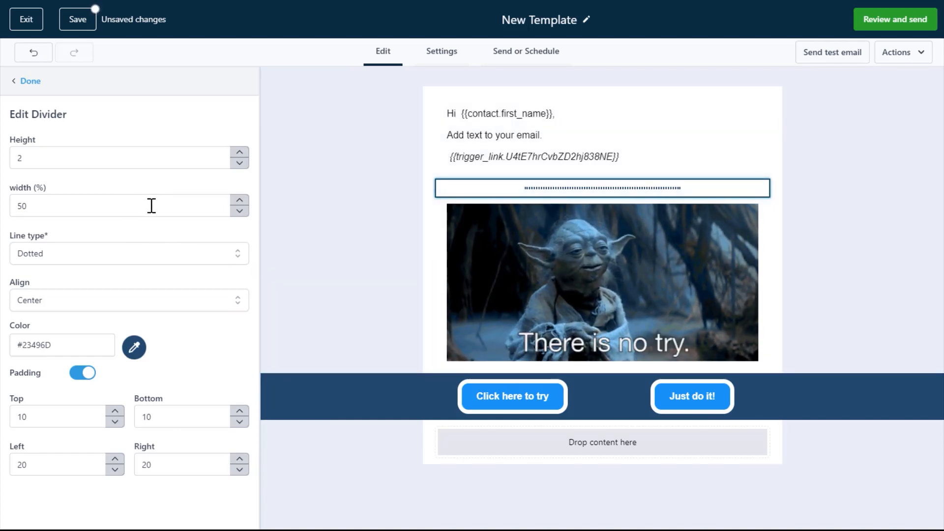
Try a height of 9 for the dotted divider, and set its height to 3.
left_click(238, 155)
left_click(238, 155)
left_click(238, 155)
left_click(238, 154)
left_click(238, 154)
left_click(239, 154)
left_click(239, 155)
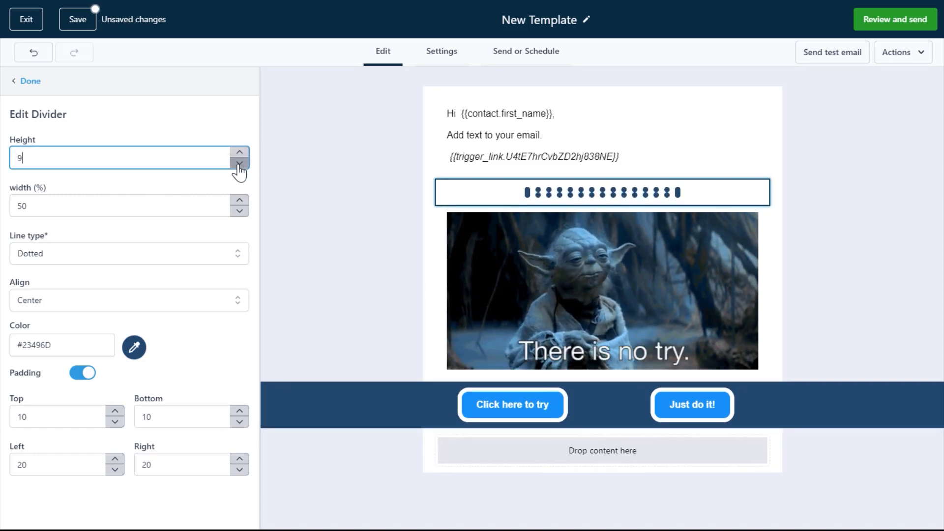
left_click(239, 163)
left_click(239, 163)
left_click(239, 164)
left_click(239, 164)
left_click(239, 164)
left_click(239, 163)
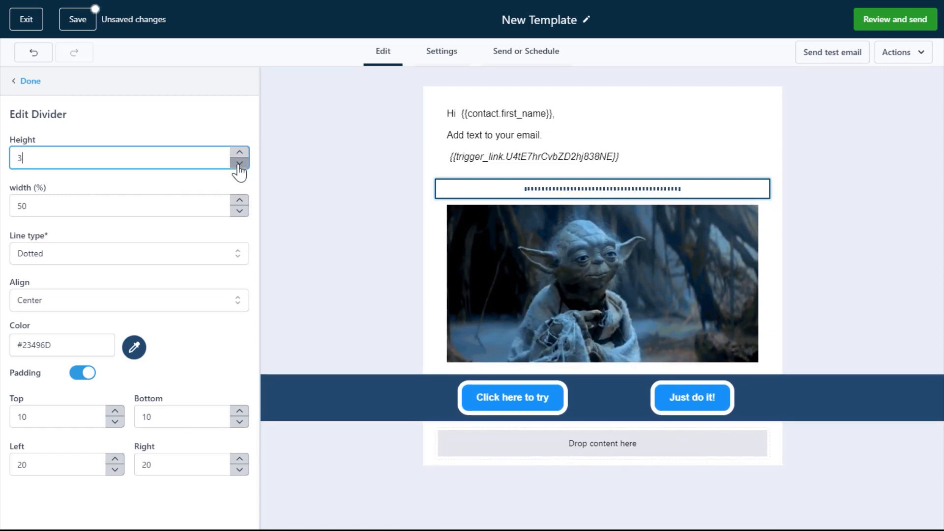
Turn off the divider's padding and finish editing it.
left_click(81, 375)
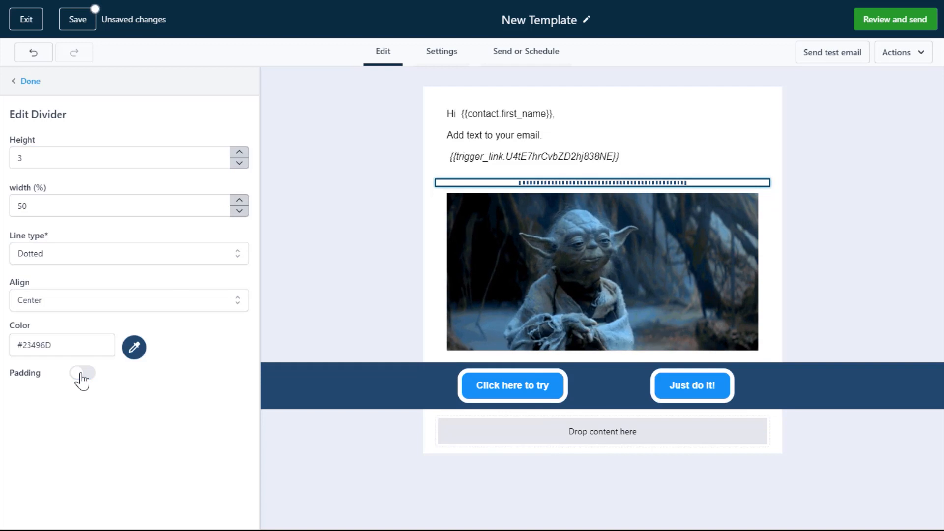
left_click(81, 375)
left_click(81, 374)
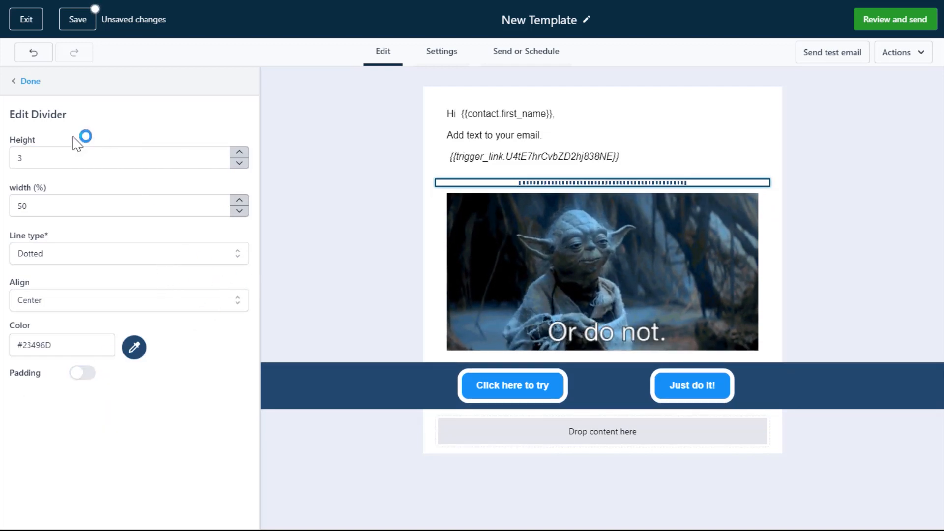
left_click(30, 82)
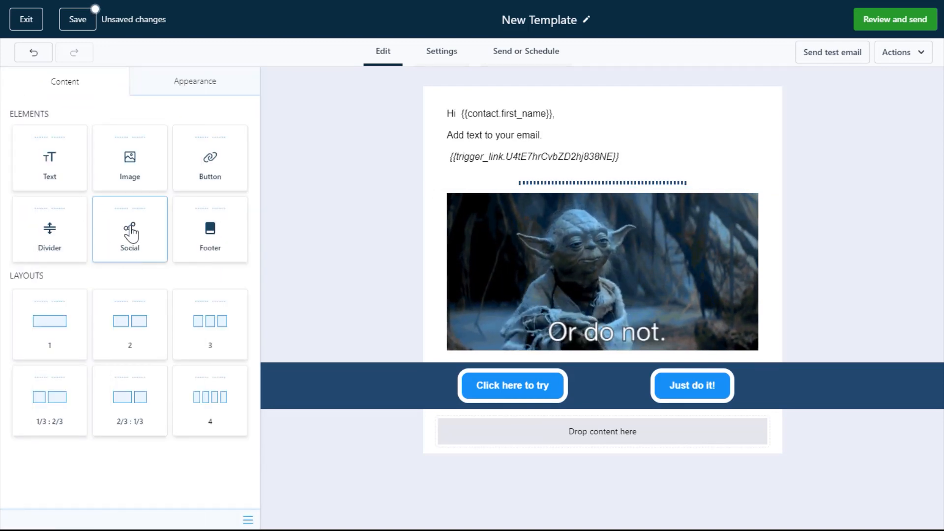
Add a Social element to the empty row below the buttons and review its list of social items.
left_click_drag(130, 225, 619, 435)
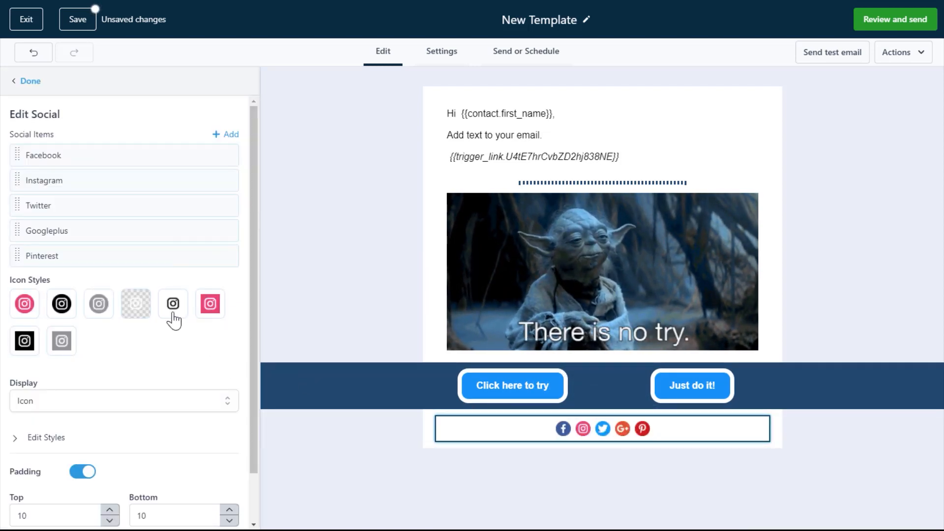
mouse_move(79, 160)
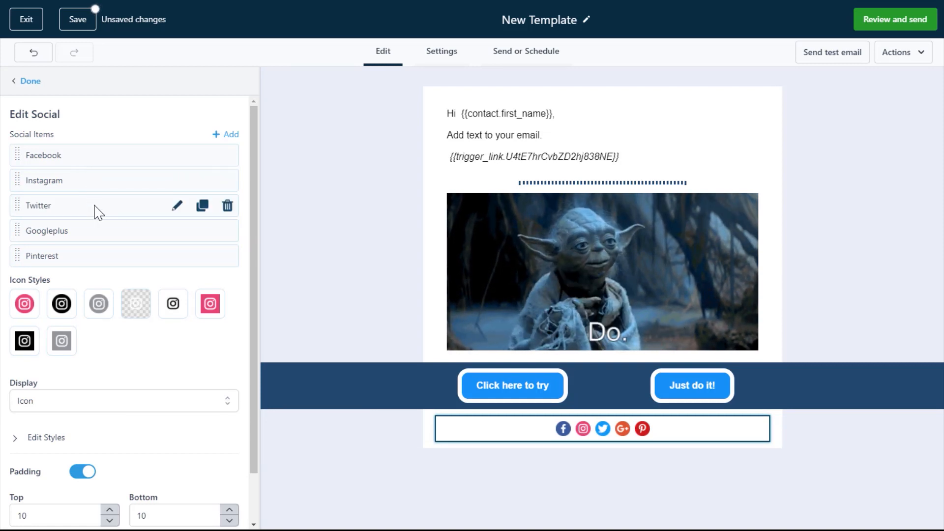
mouse_move(104, 261)
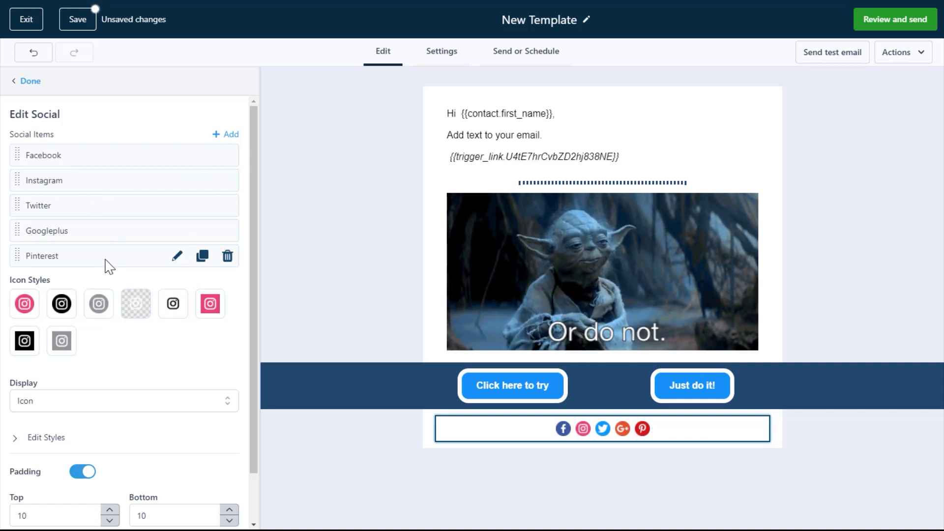
Delete the Googleplus and Pinterest items from the Social element.
mouse_move(109, 239)
left_click(227, 232)
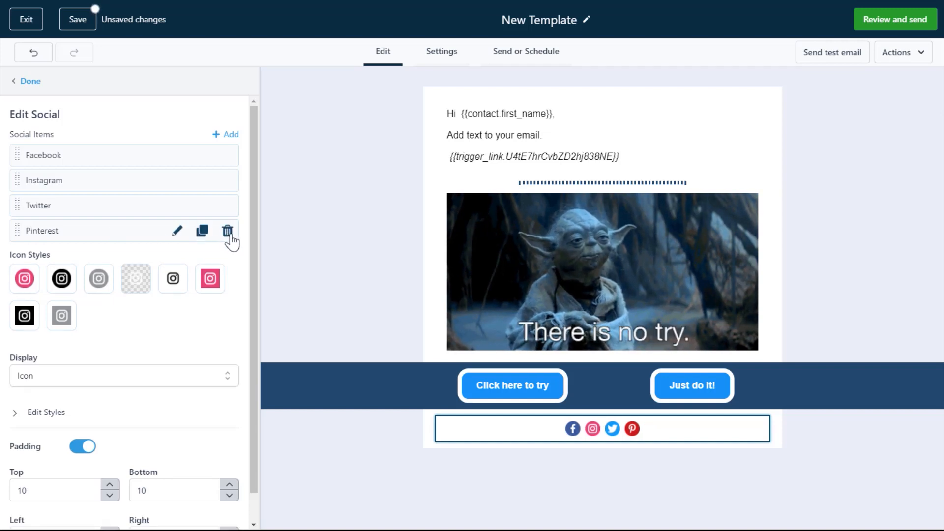
left_click(227, 232)
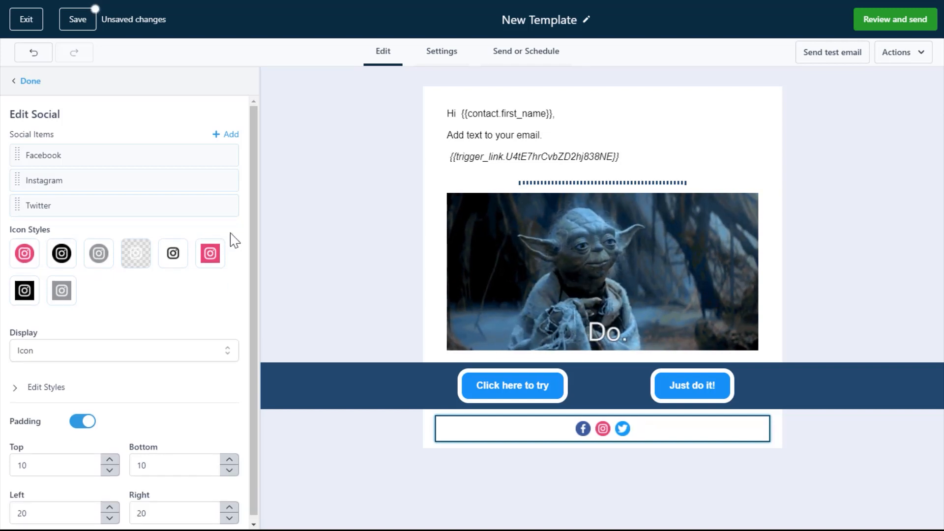
Add a new item to the Social element and set its network to Youtube.
left_click(228, 141)
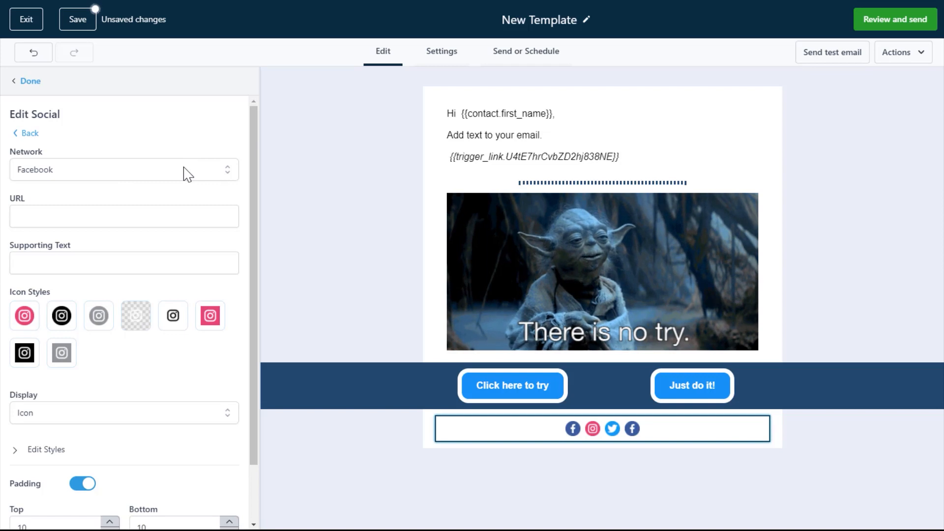
left_click(122, 172)
left_click(122, 172)
left_click(122, 172)
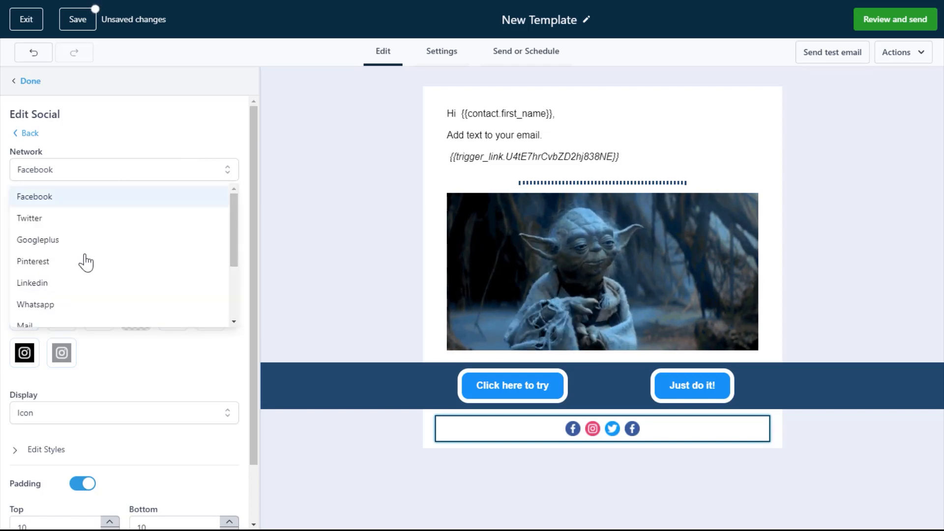
scroll(87, 310, "down", 1)
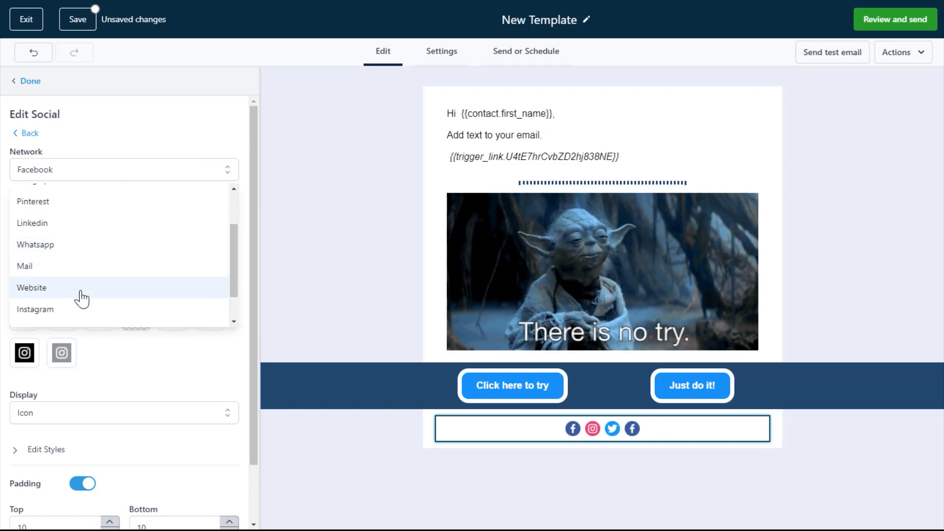
scroll(82, 295, "down", 1)
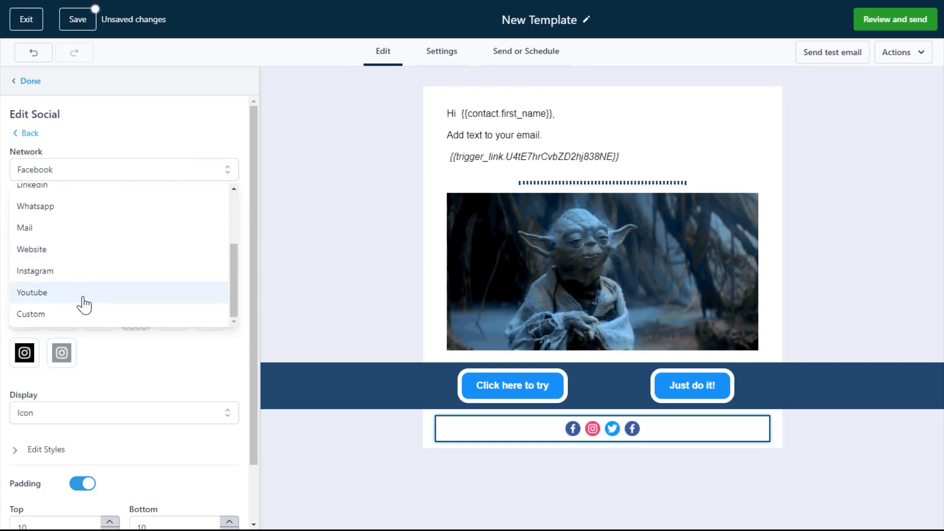
left_click(83, 304)
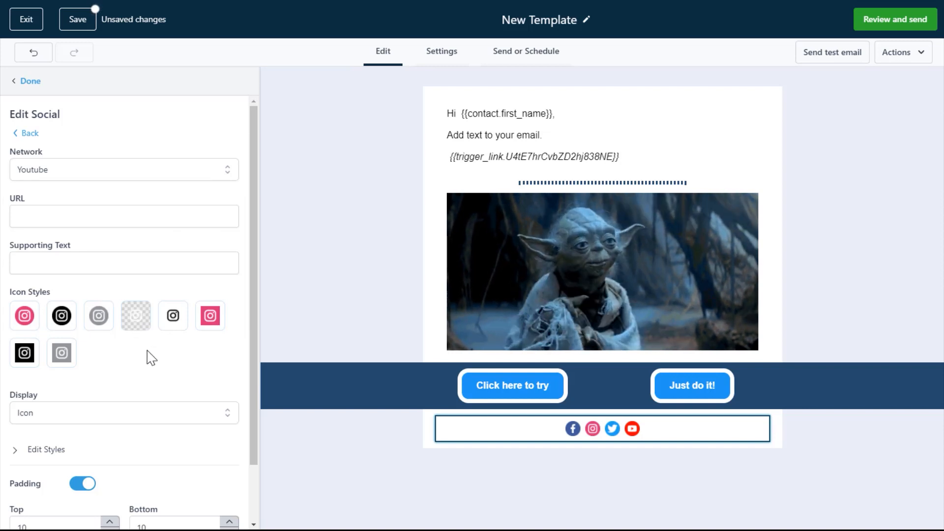
Try the black round icon style on the social icons, and restore the coloured round style.
left_click(62, 321)
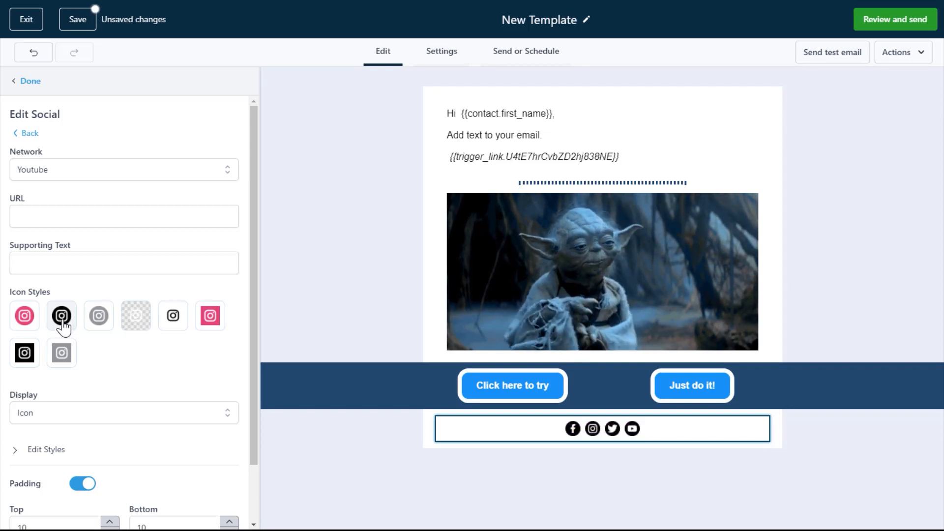
left_click(26, 319)
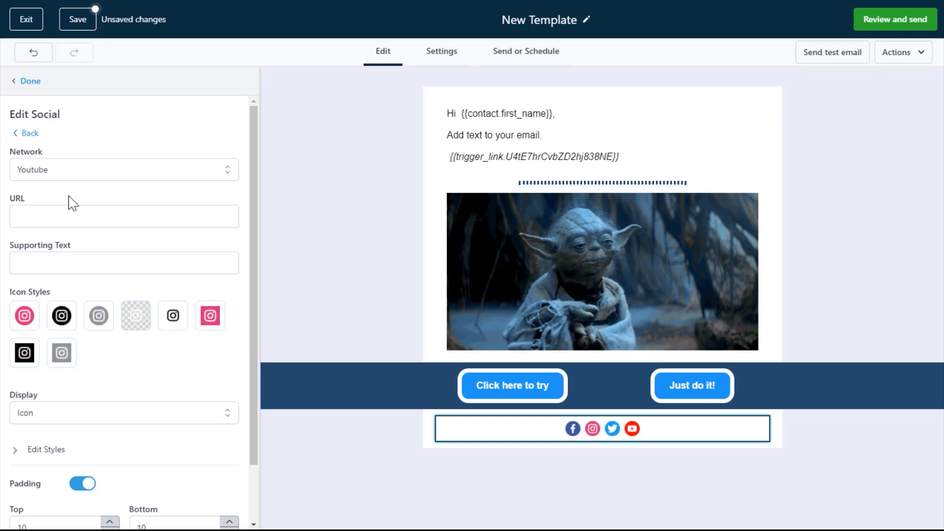
Open the Facebook social item for editing and set its supporting text to "Facebook Group".
left_click(30, 134)
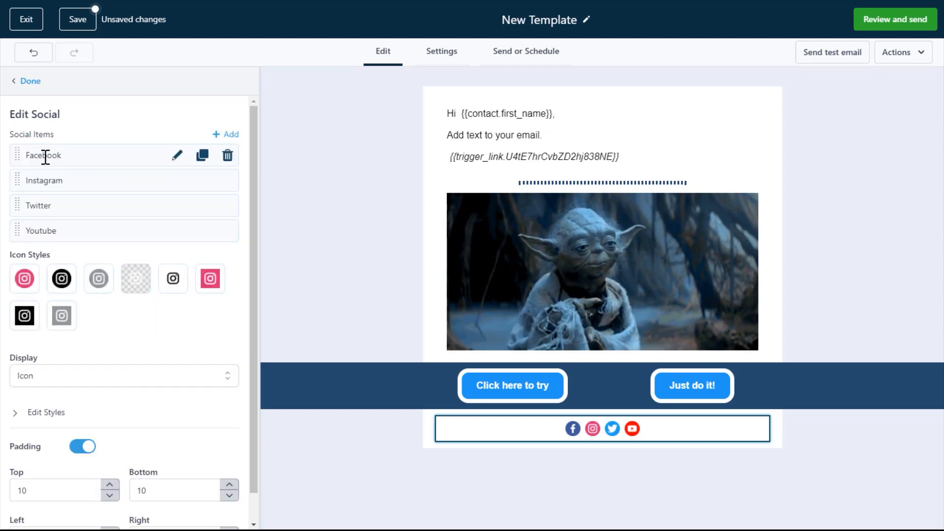
left_click(176, 157)
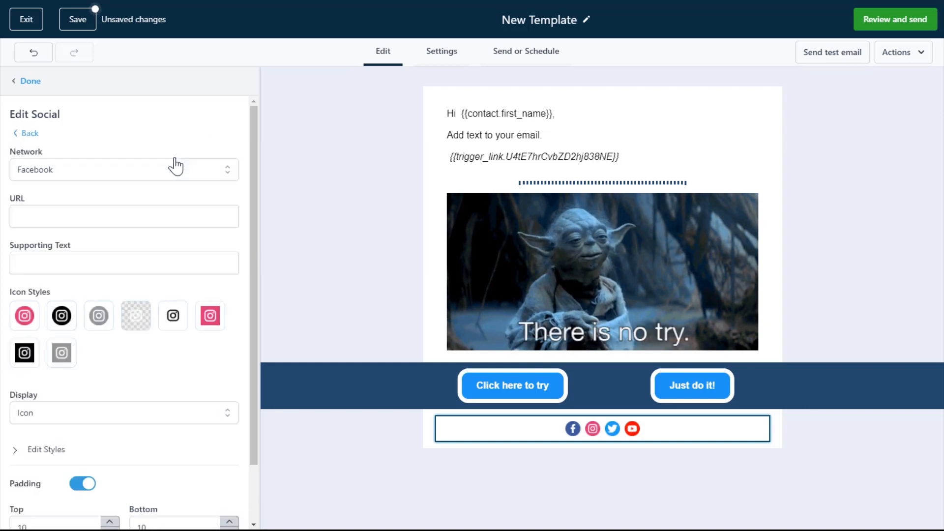
left_click(91, 211)
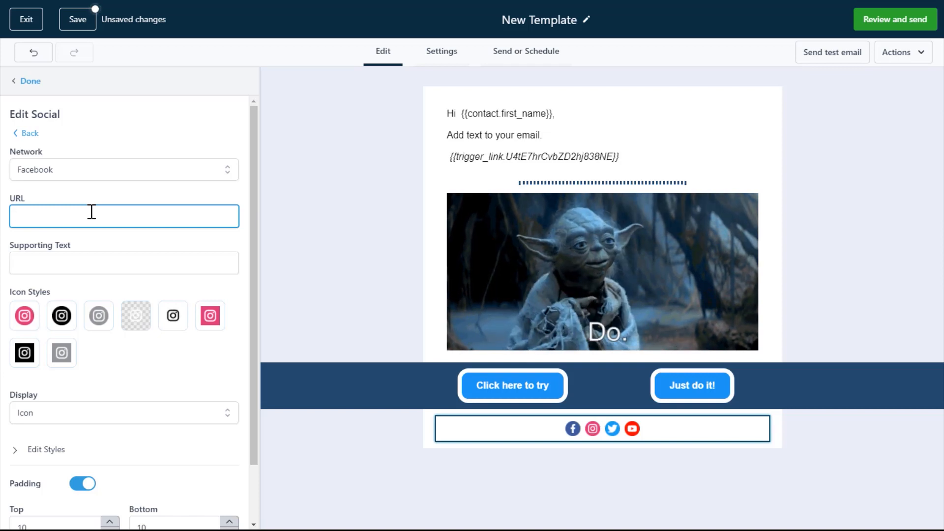
left_click(114, 260)
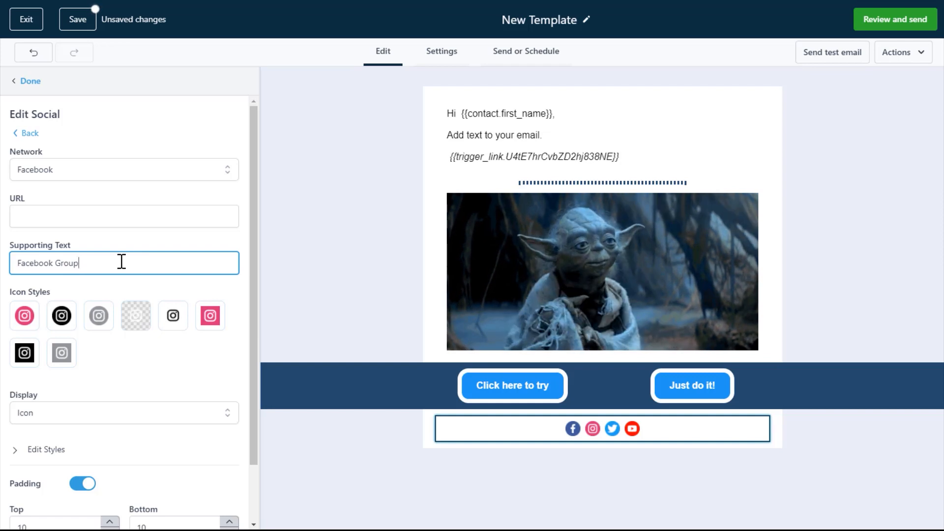
Try the Icon-text and Text display options for the social items, and set the display back to Icon.
left_click(116, 418)
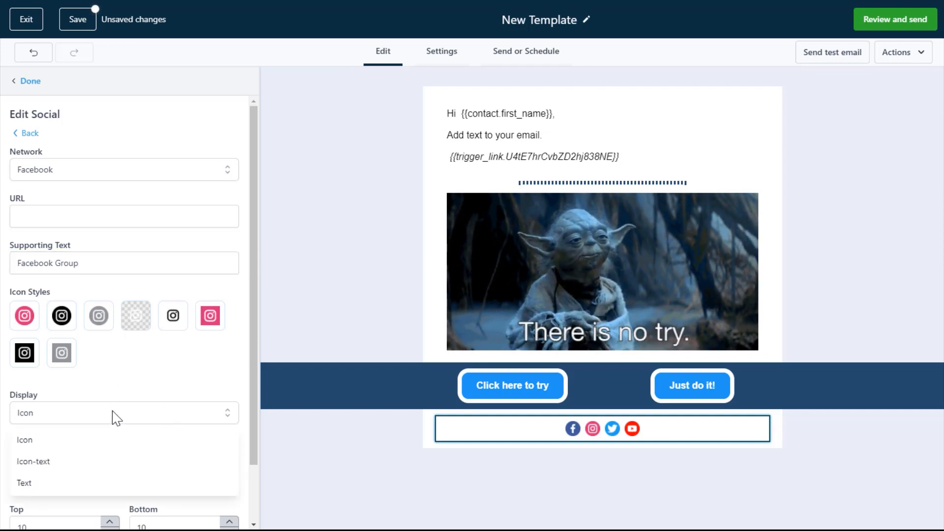
left_click(55, 467)
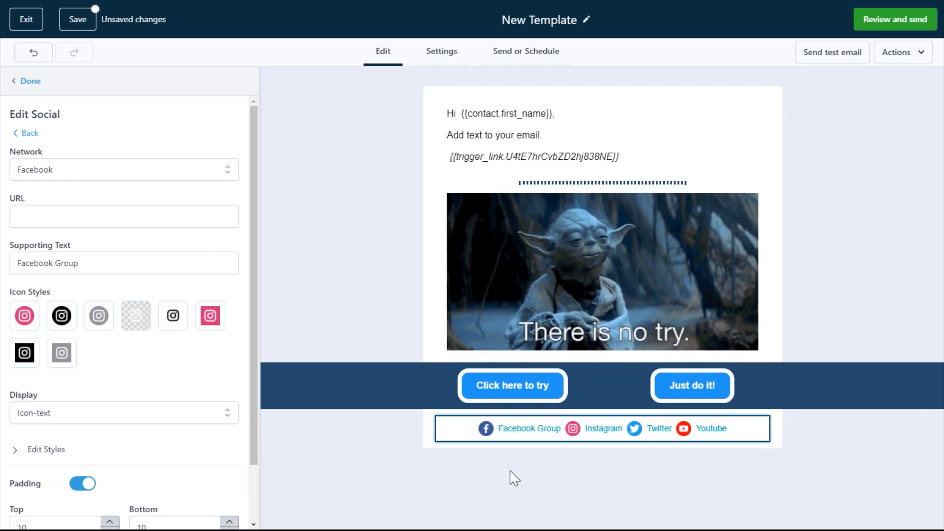
left_click(64, 420)
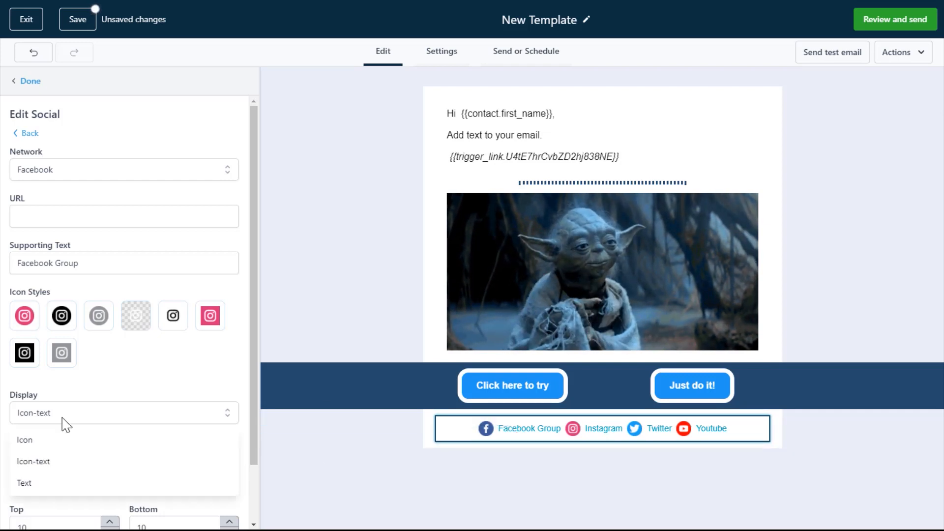
left_click(52, 487)
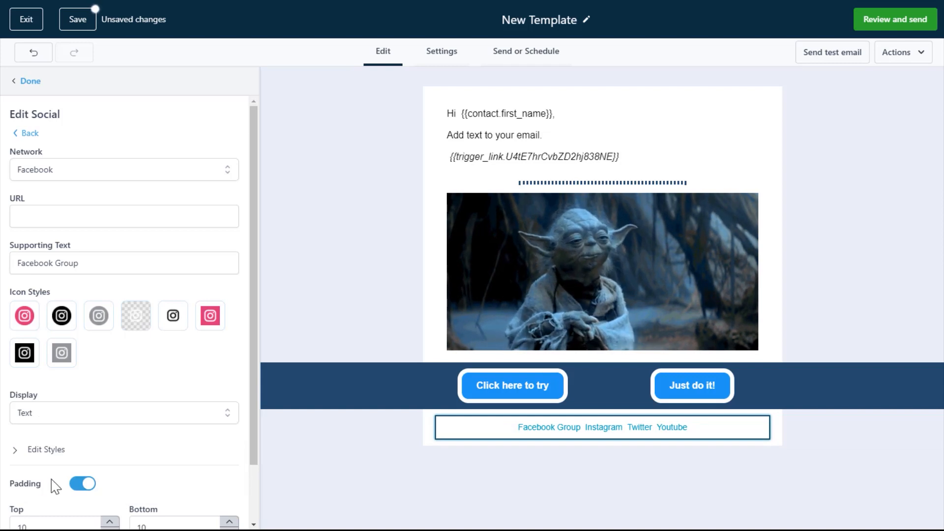
left_click(71, 421)
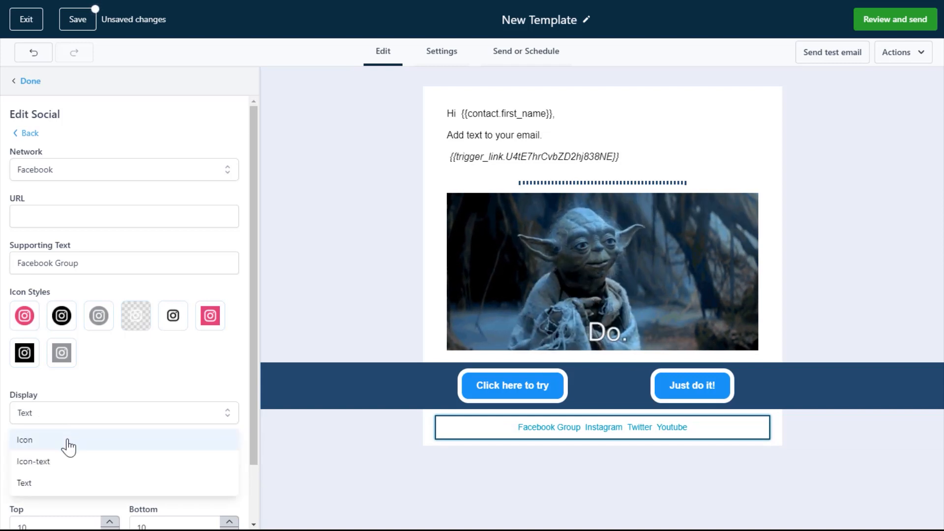
left_click(68, 444)
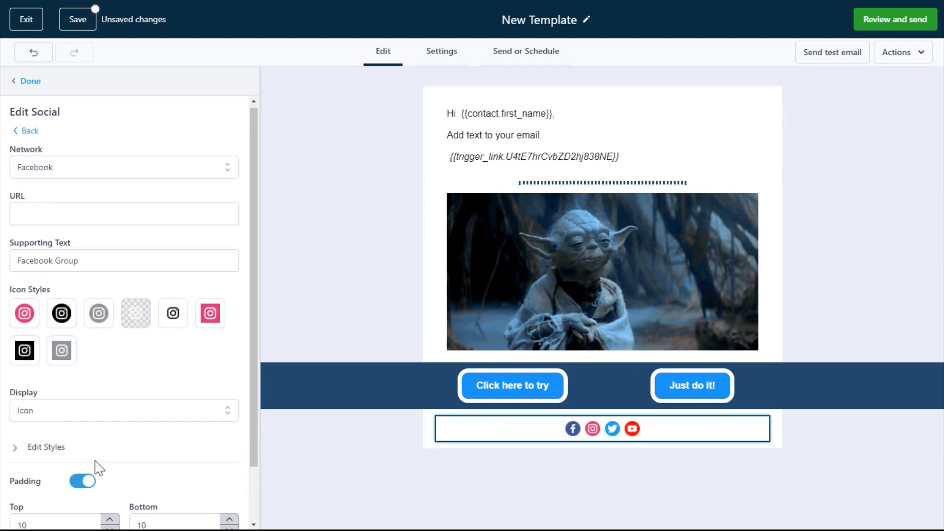
Try the Social element without padding, and turn its padding back on.
scroll(95, 468, "down", 1)
left_click(81, 421)
left_click(82, 422)
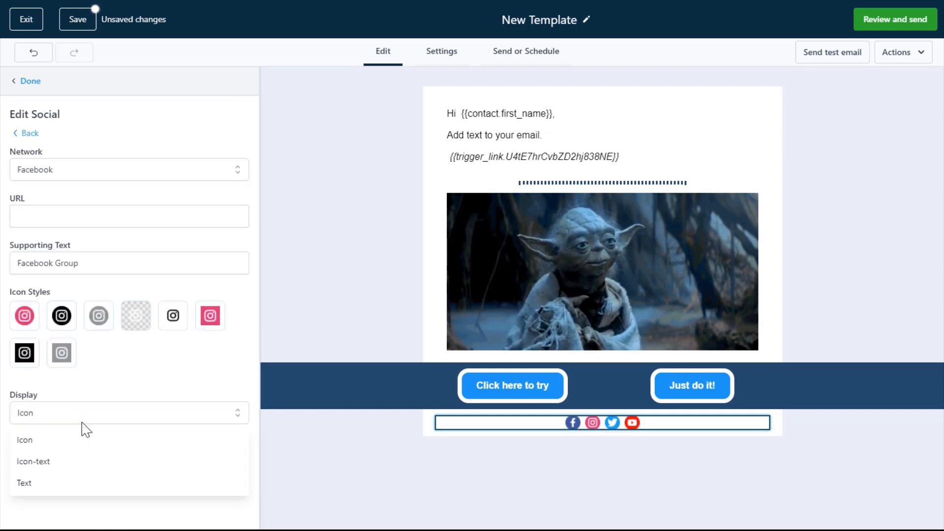
left_click(112, 438)
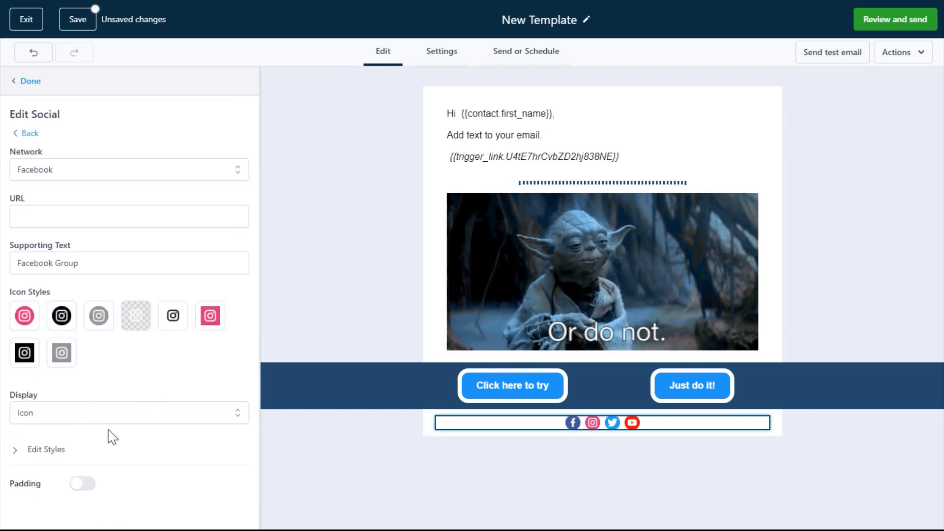
left_click(82, 485)
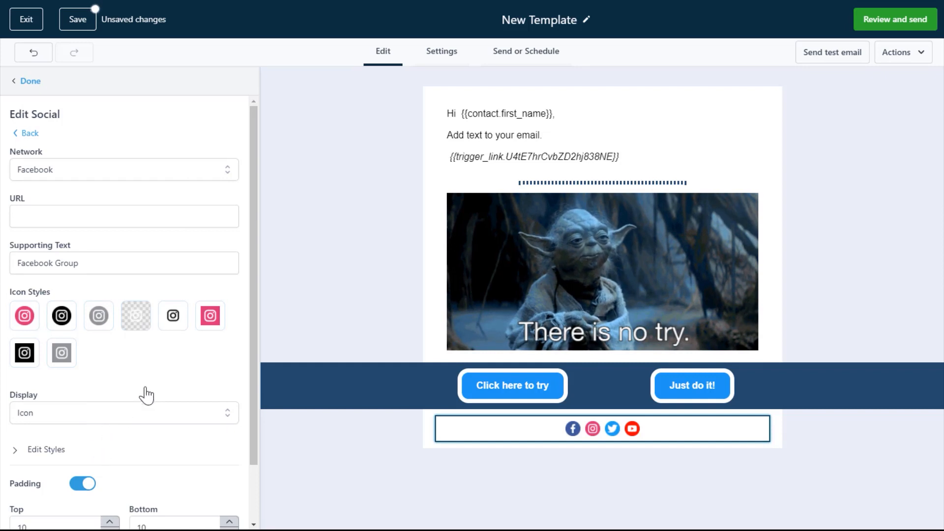
scroll(154, 386, "down", 3)
scroll(181, 358, "up", 3)
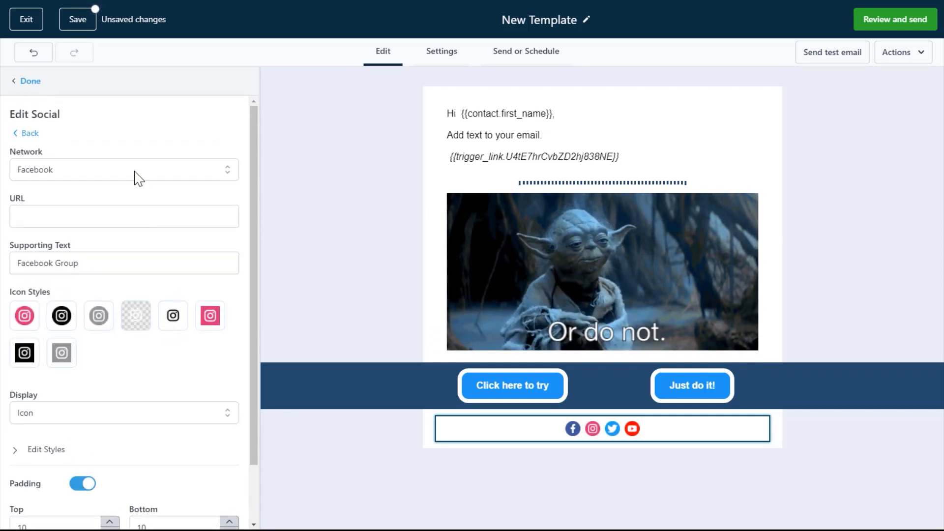
Add another social item with the network Custom and finish editing the Social element.
left_click(28, 127)
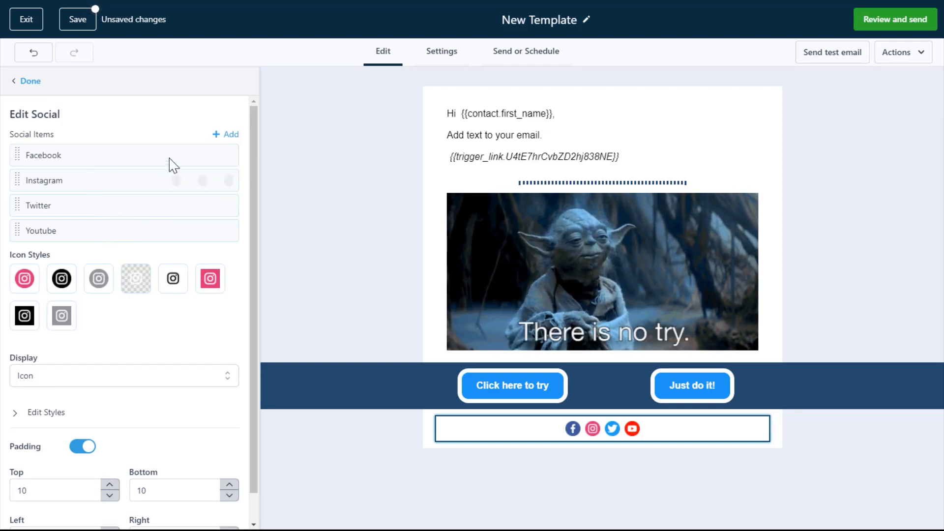
left_click(224, 140)
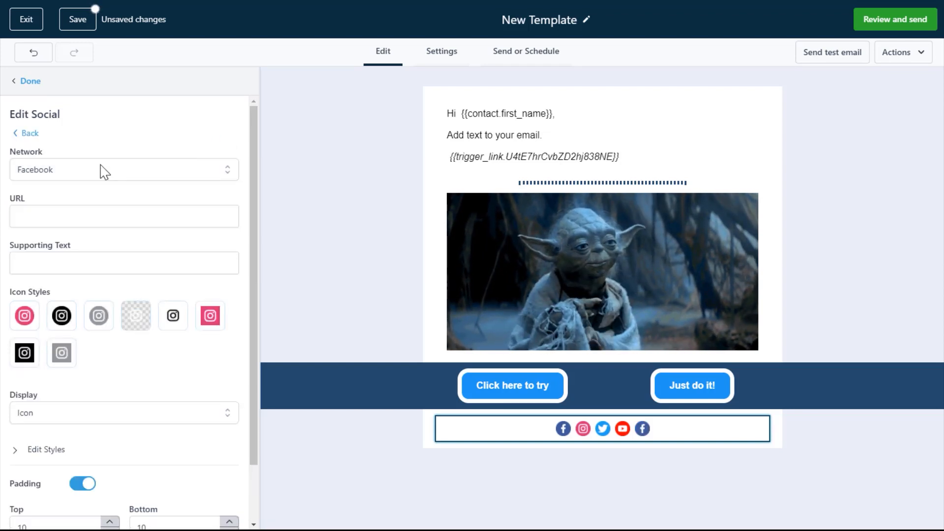
left_click(59, 175)
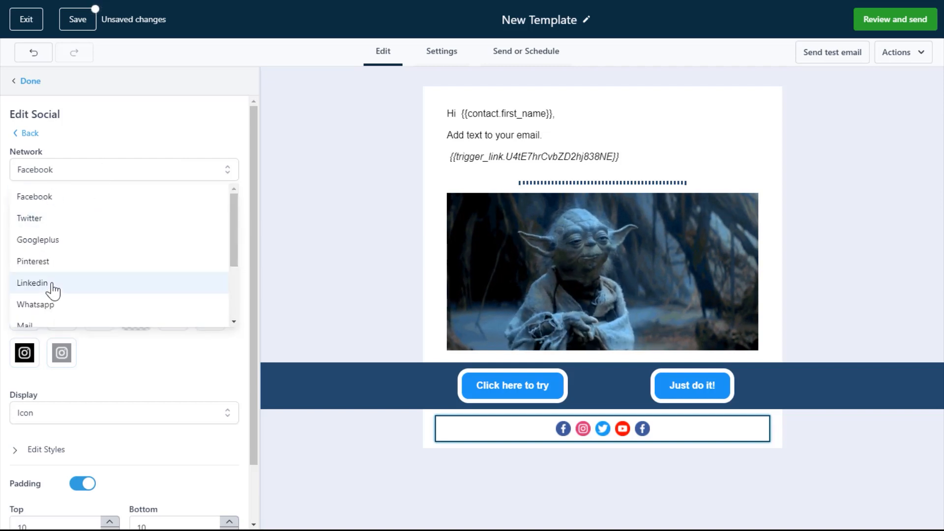
scroll(53, 289, "down", 2)
left_click(52, 318)
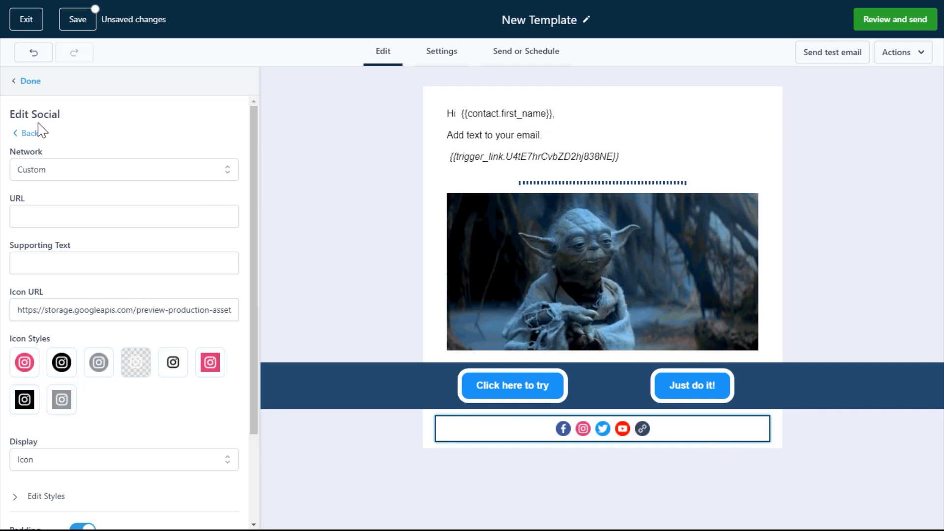
left_click(25, 134)
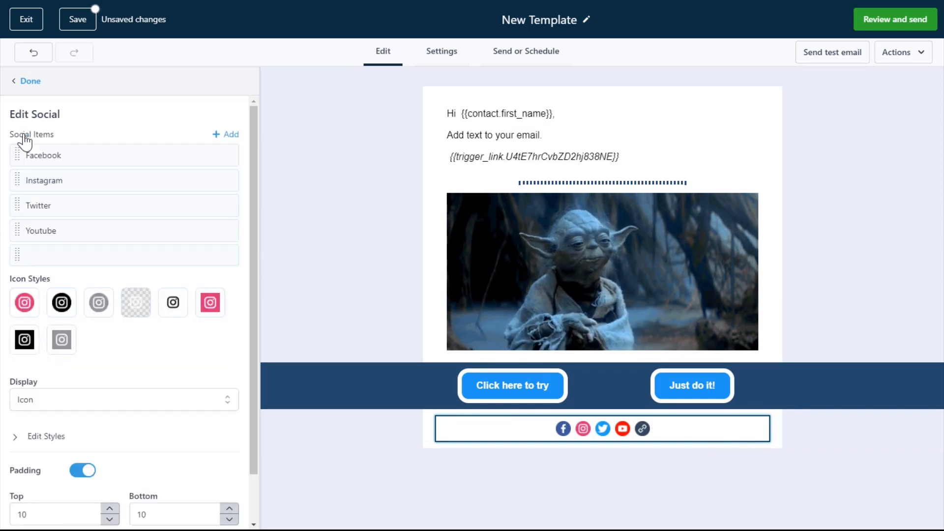
left_click(30, 83)
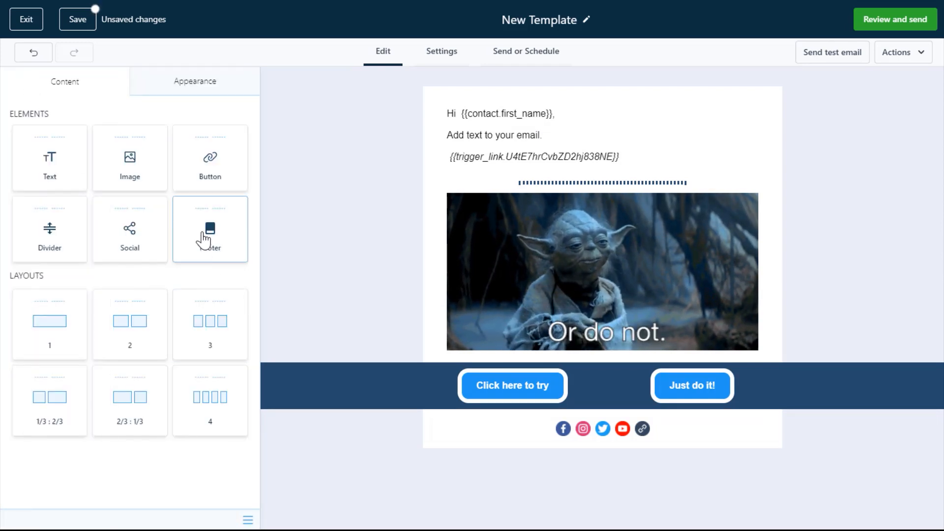
Add a Footer element below the social icons, check the link settings of its "unsubscribe from this list" text, and finish editing it.
left_click_drag(205, 241, 611, 450)
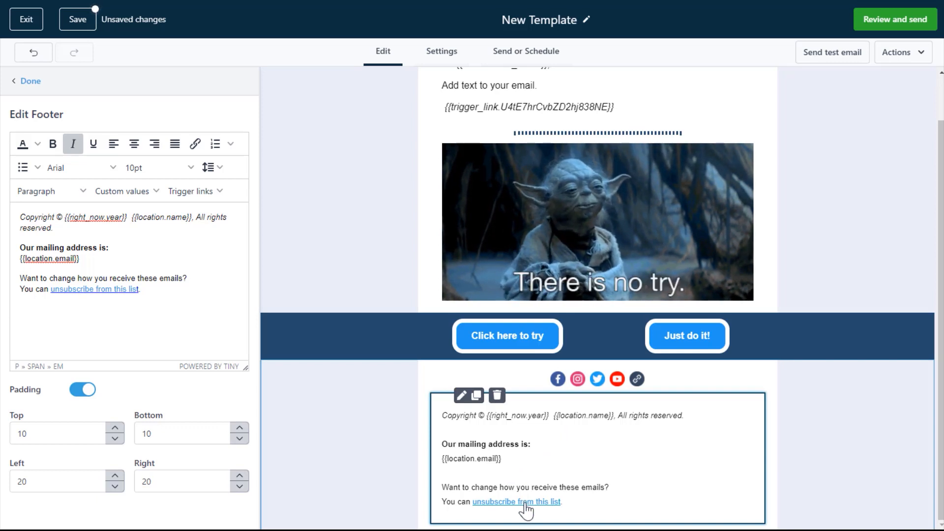
double_click(103, 290)
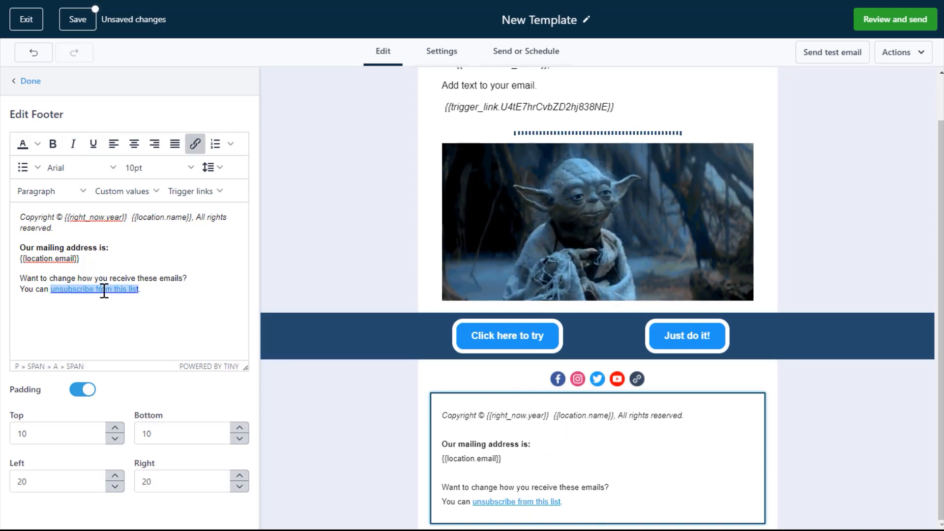
left_click(195, 144)
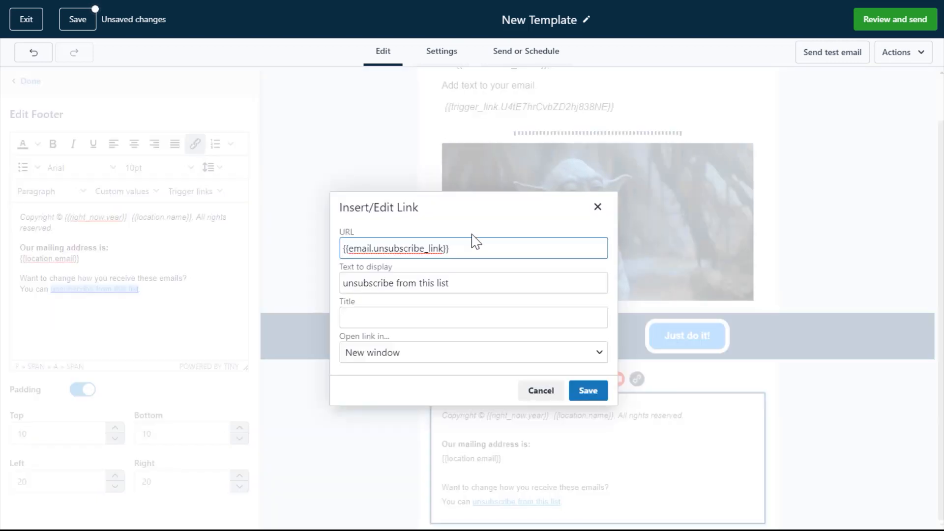
left_click(597, 207)
left_click(195, 295)
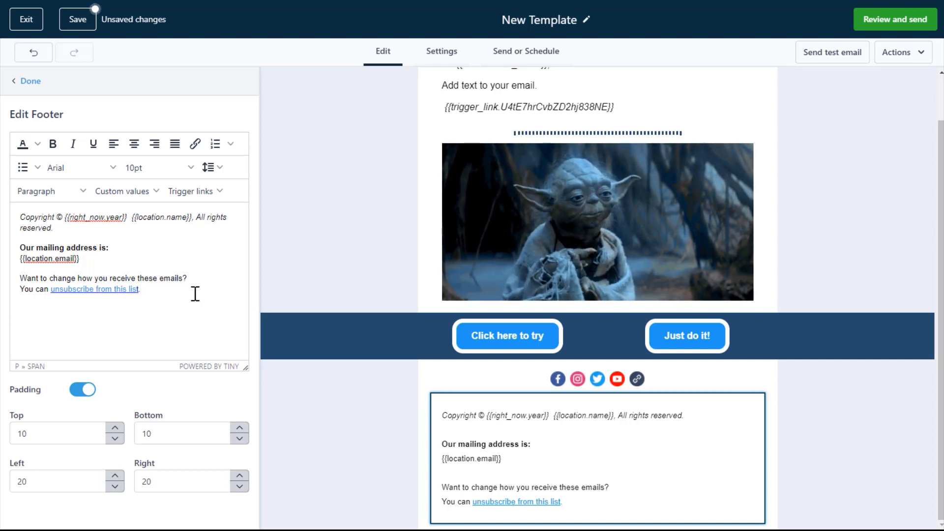
left_click(31, 82)
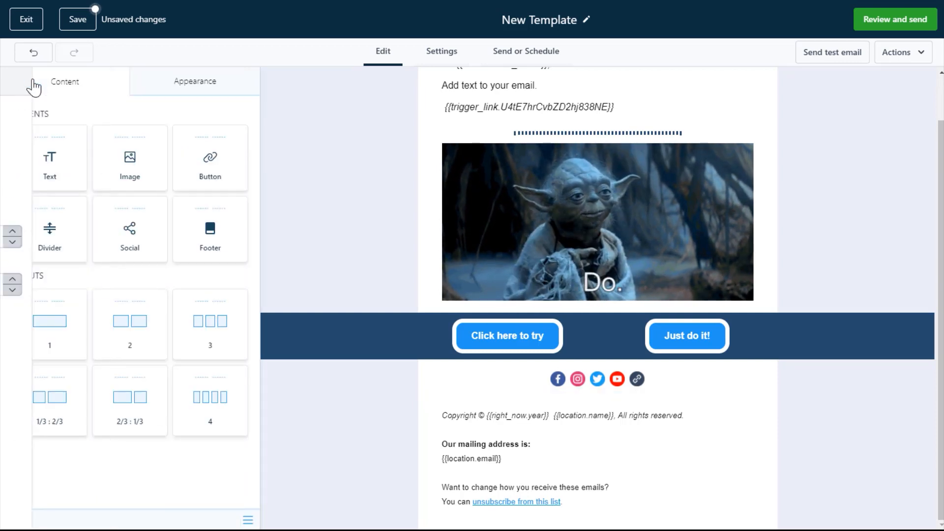
Centre-align all the text in the Footer element and finish editing it.
left_click(595, 464)
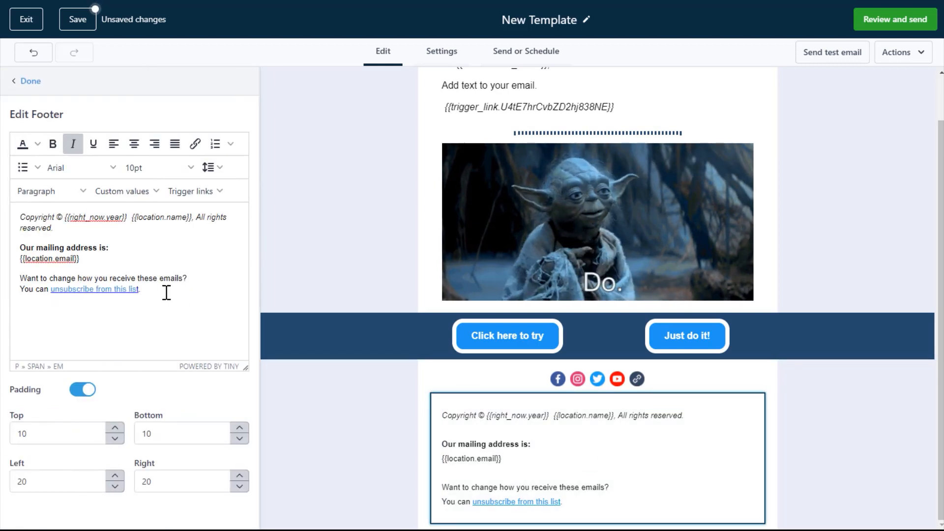
left_click_drag(167, 292, 5, 230)
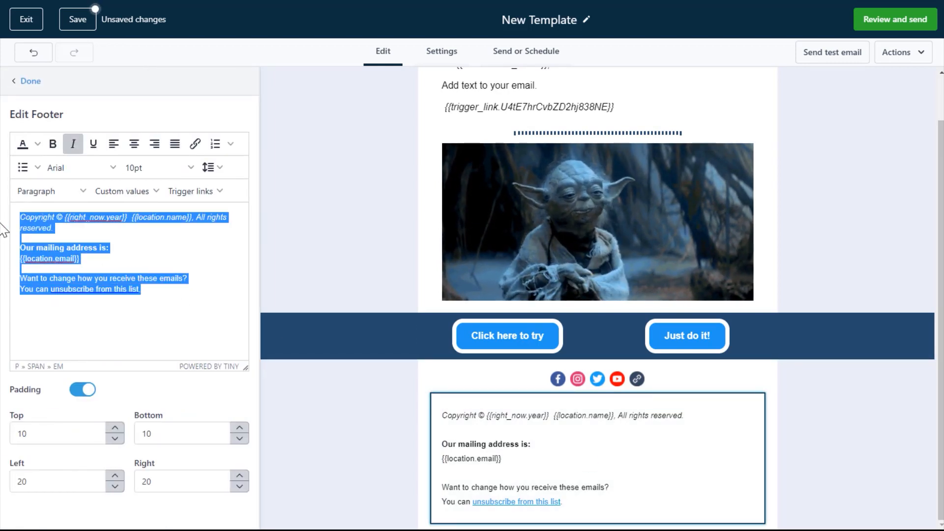
left_click(135, 144)
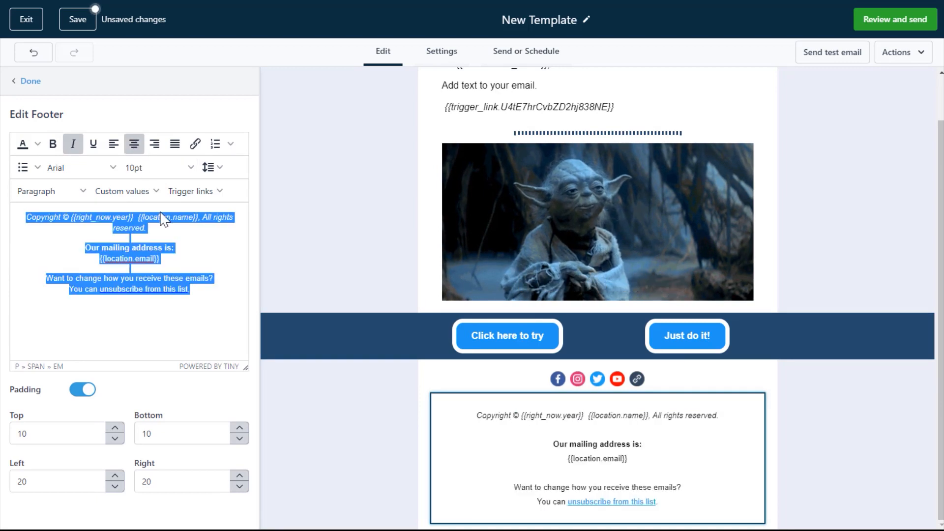
left_click(199, 254)
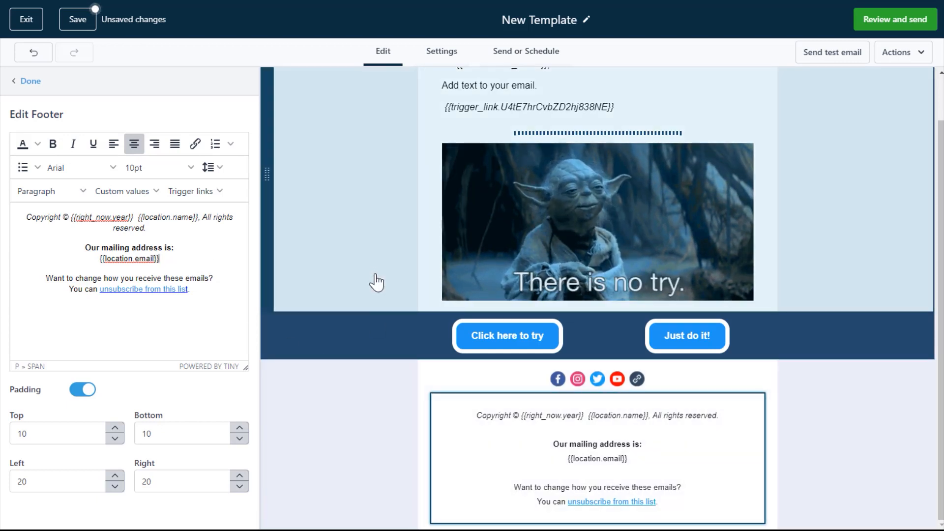
left_click(30, 81)
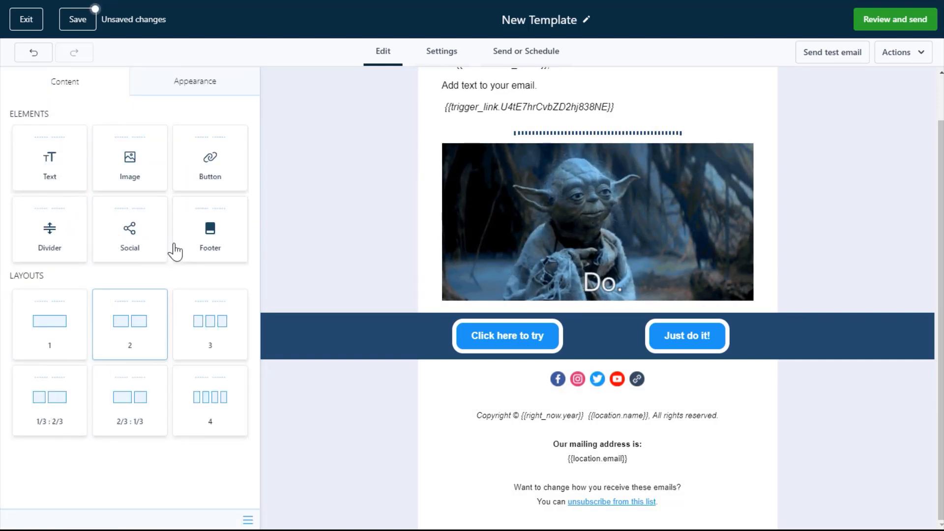
Set the template's overall background color to the bright blue preset in the appearance settings.
left_click(192, 89)
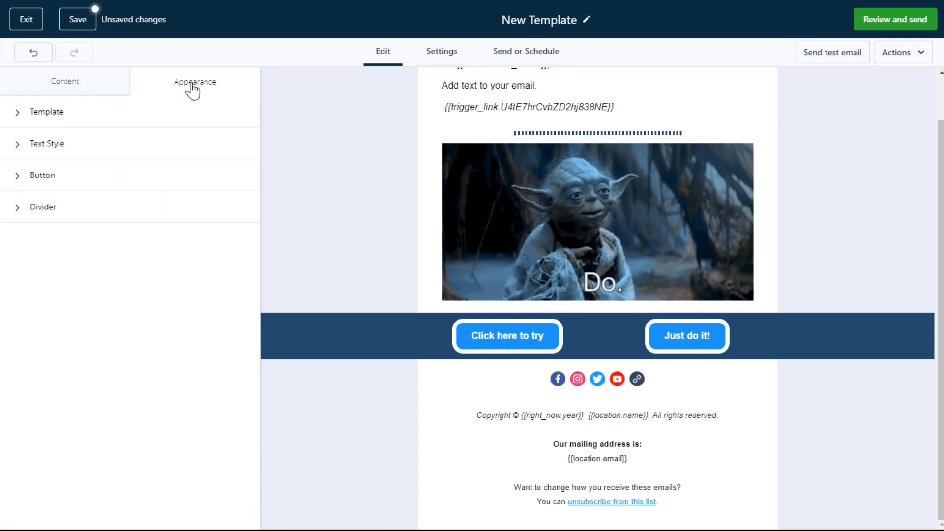
left_click(46, 114)
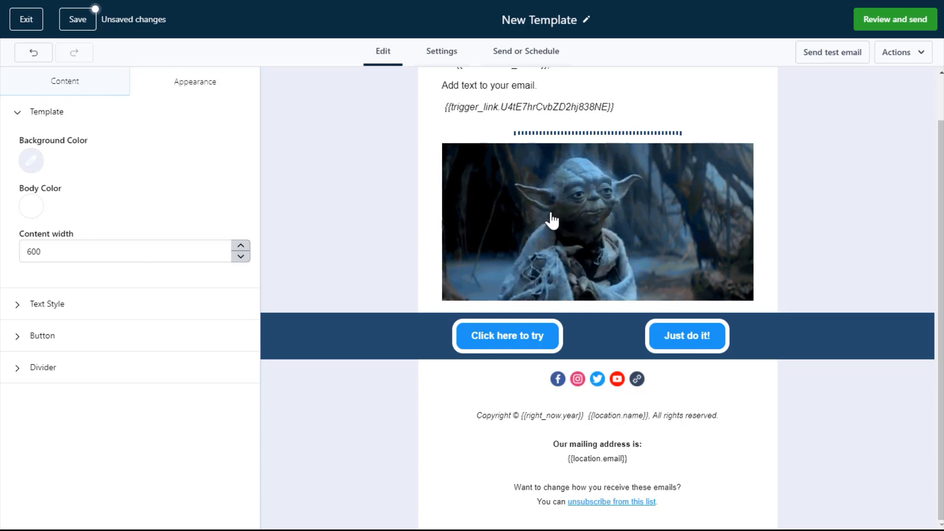
scroll(497, 211, "up", 1)
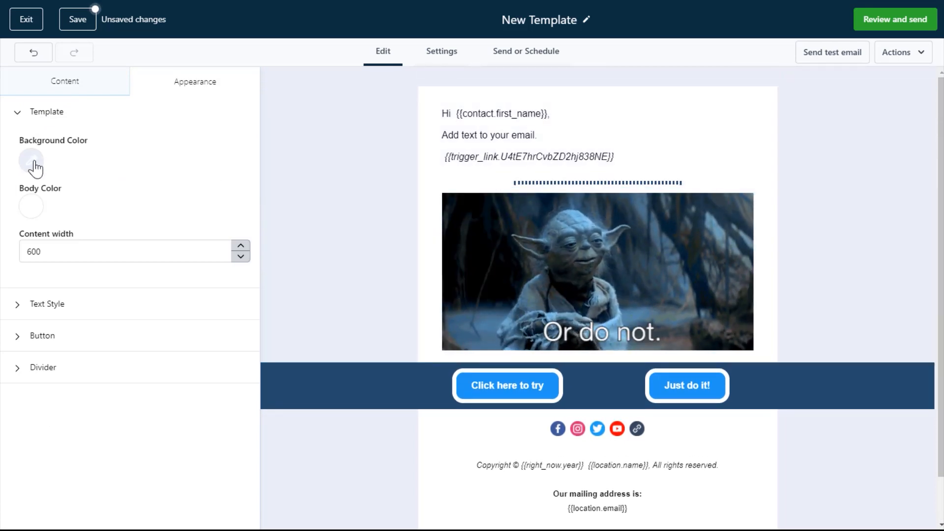
left_click(28, 167)
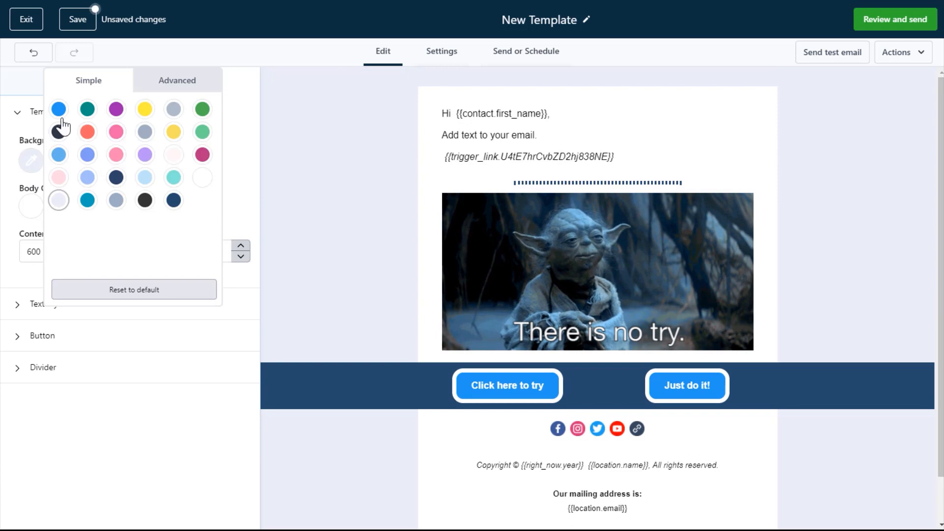
left_click(59, 110)
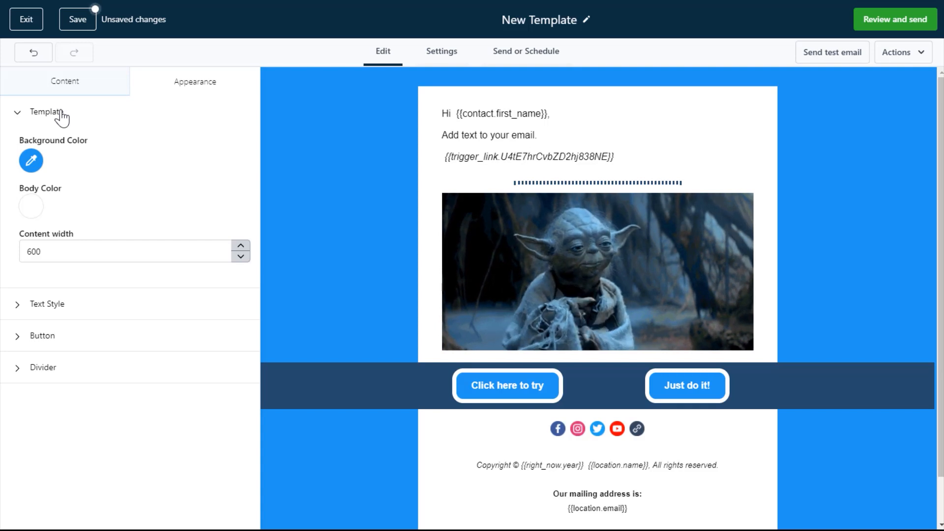
Try a grey-blue body color for the template and set the body color back to white.
left_click(31, 209)
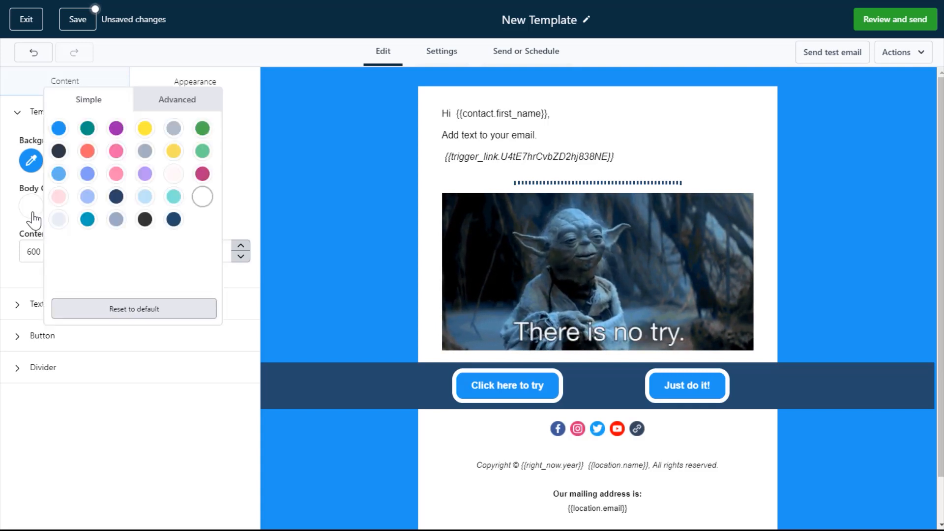
left_click(116, 219)
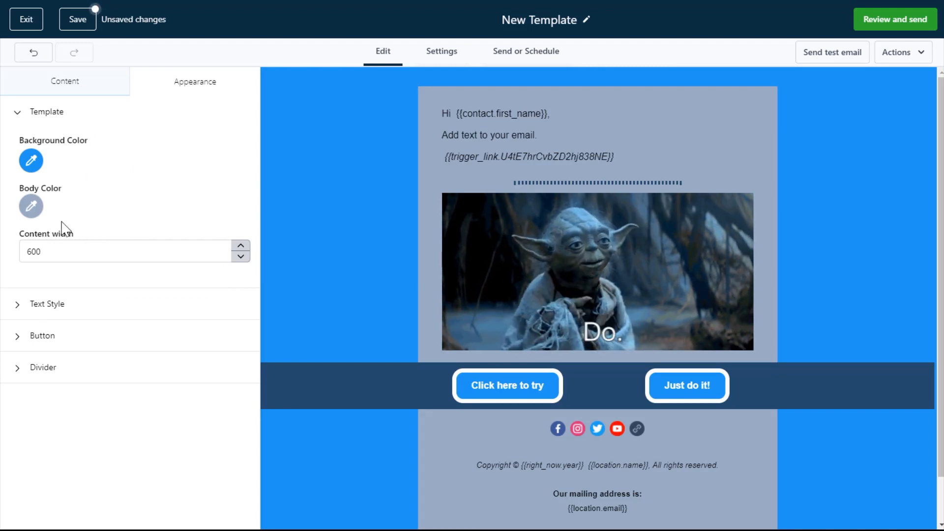
left_click(32, 209)
left_click(202, 197)
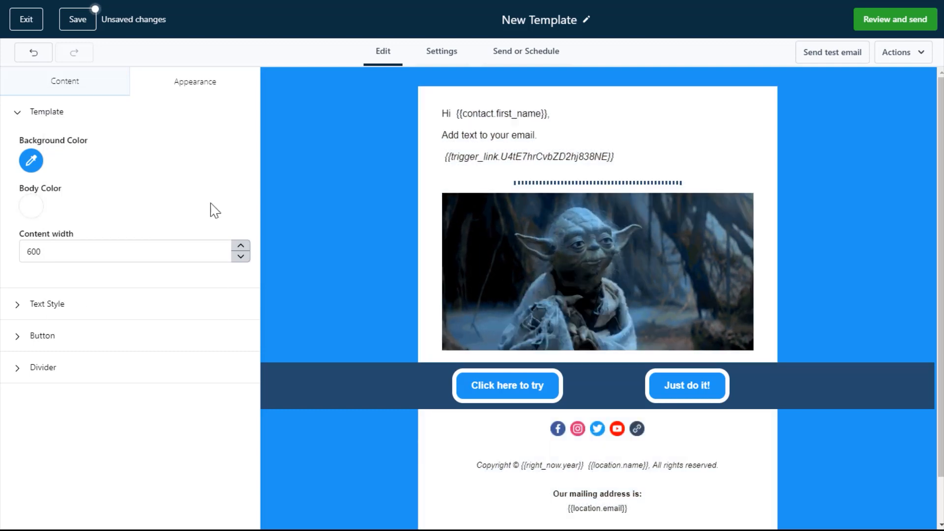
Try a content width of 300 for the template and set the width back to 600.
left_click(148, 250)
double_click(148, 249)
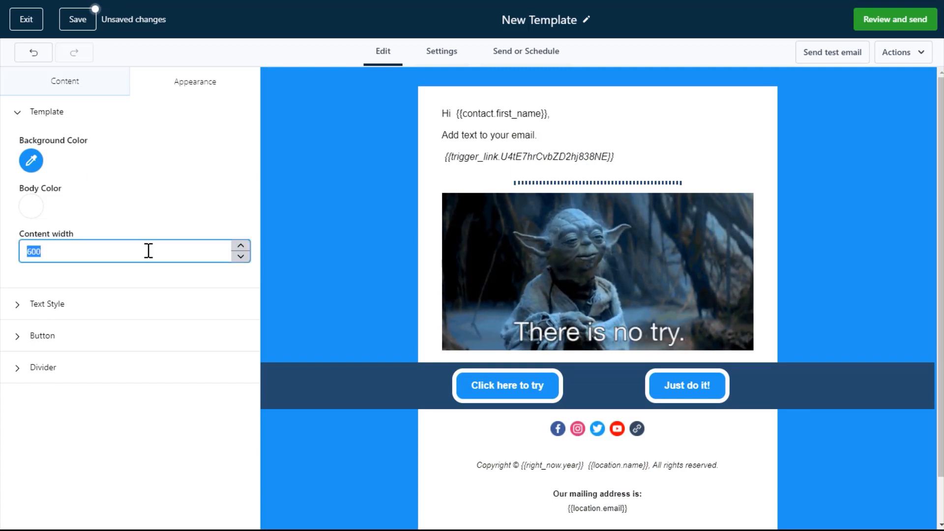
type("300")
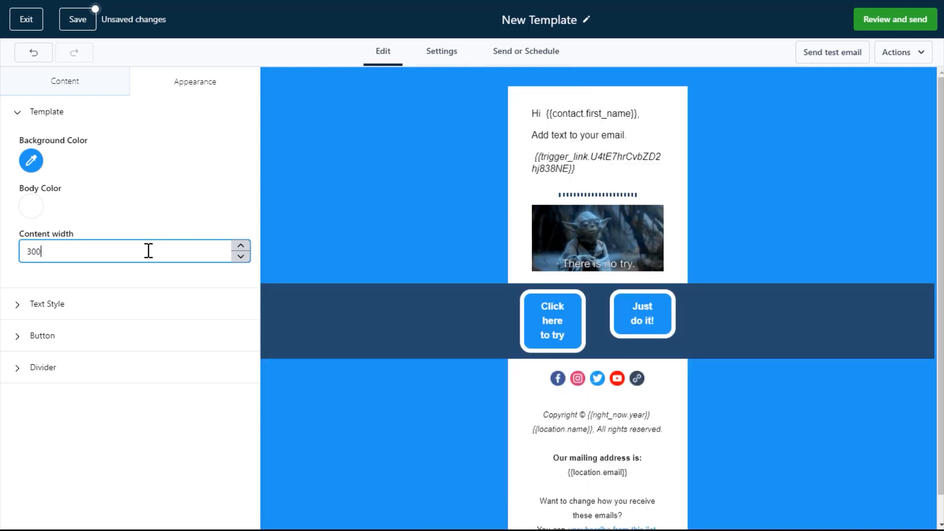
key("BackSpace")
key("BackSpace")
key("BackSpace")
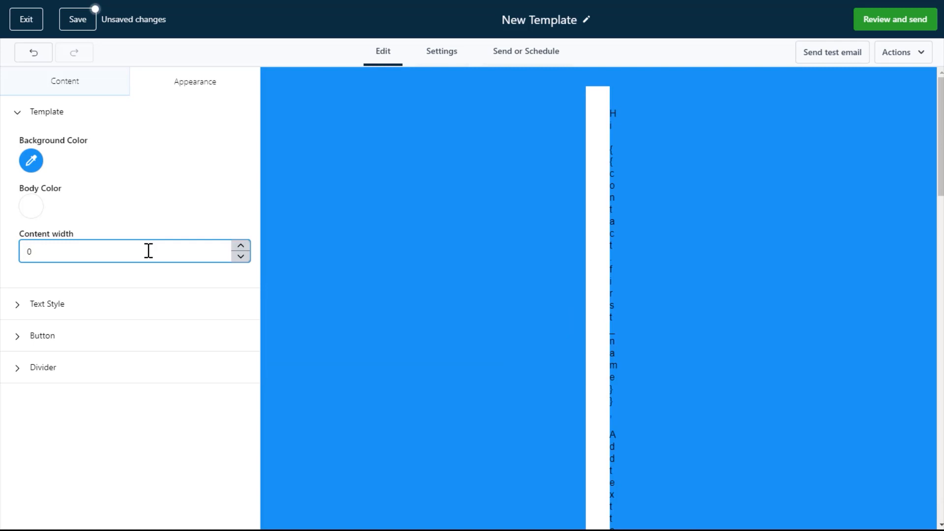
type("600")
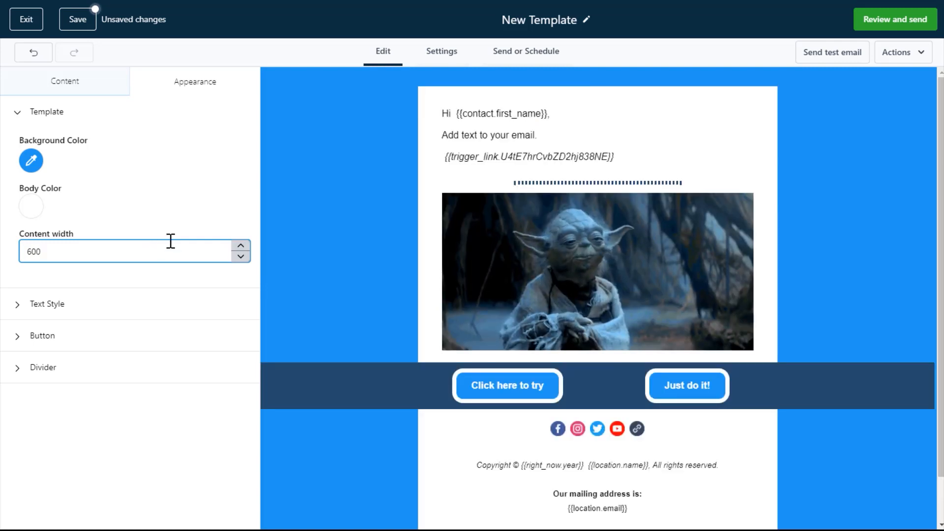
Try Arial black as the paragraph font in the template's text style, and set the font to Helvetica.
left_click(53, 304)
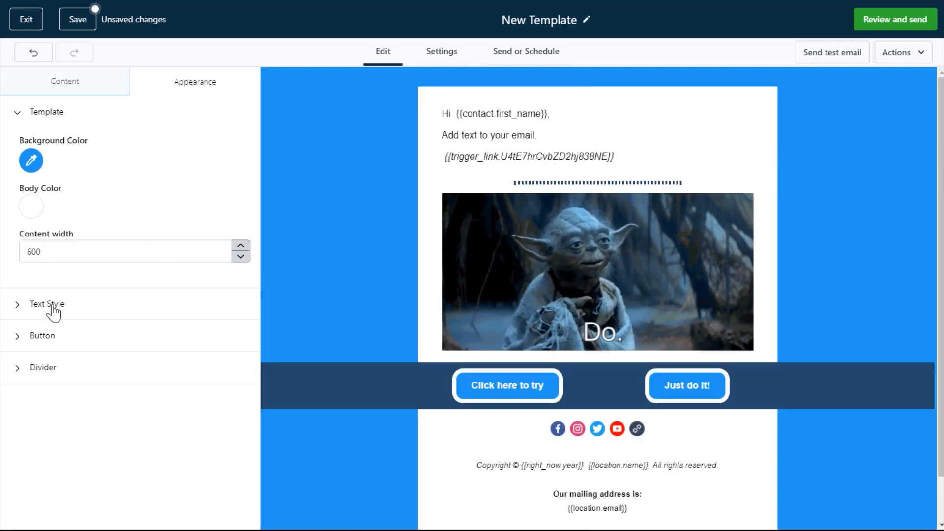
scroll(122, 340, "down", 3)
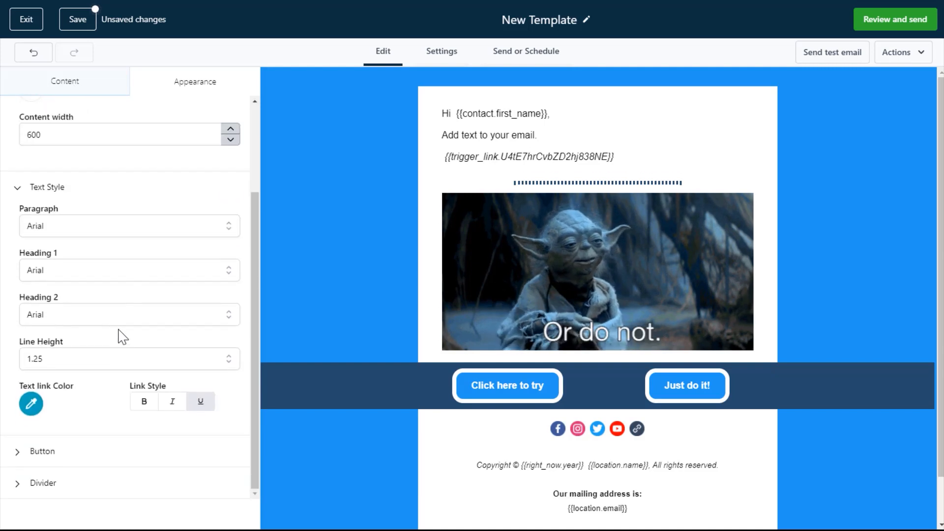
left_click(134, 227)
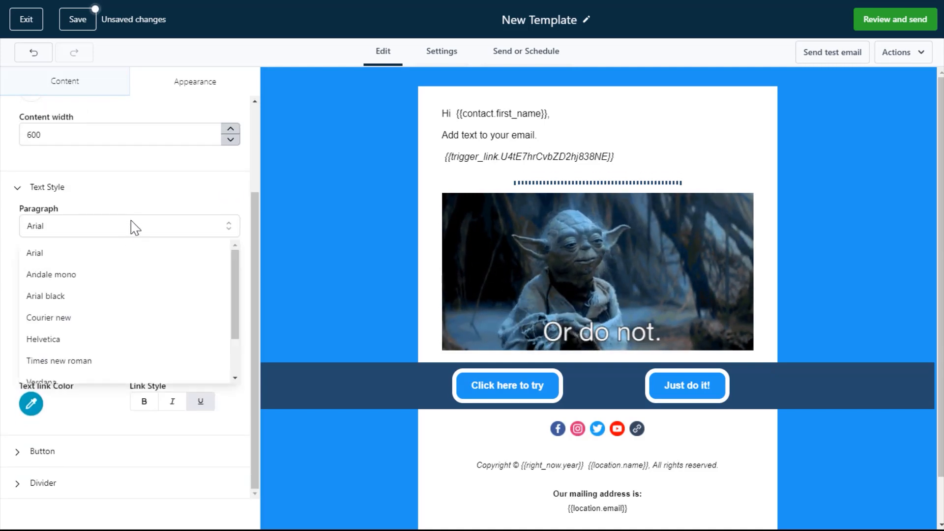
left_click(107, 299)
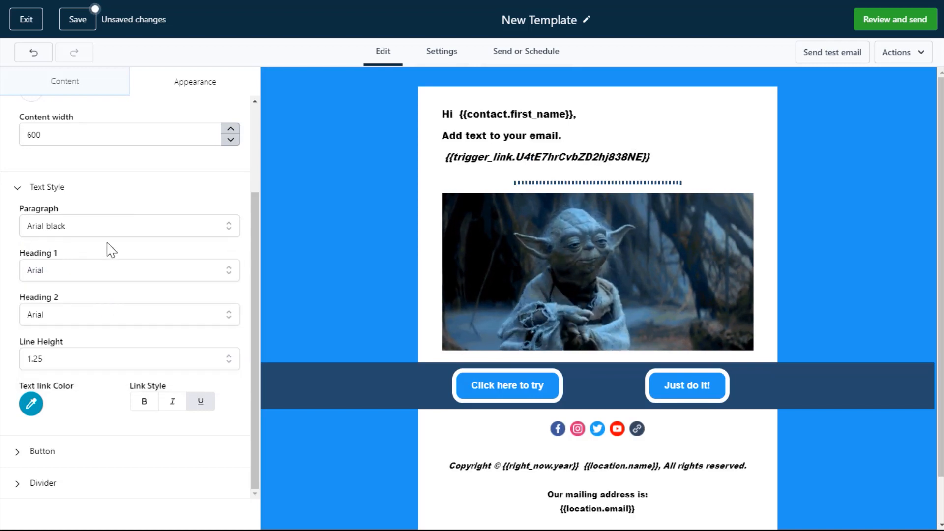
left_click(115, 229)
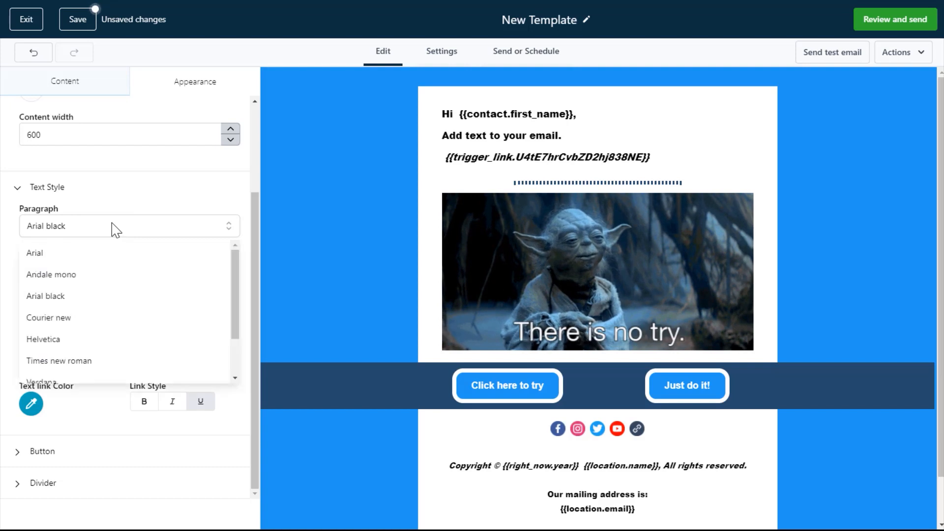
left_click(82, 338)
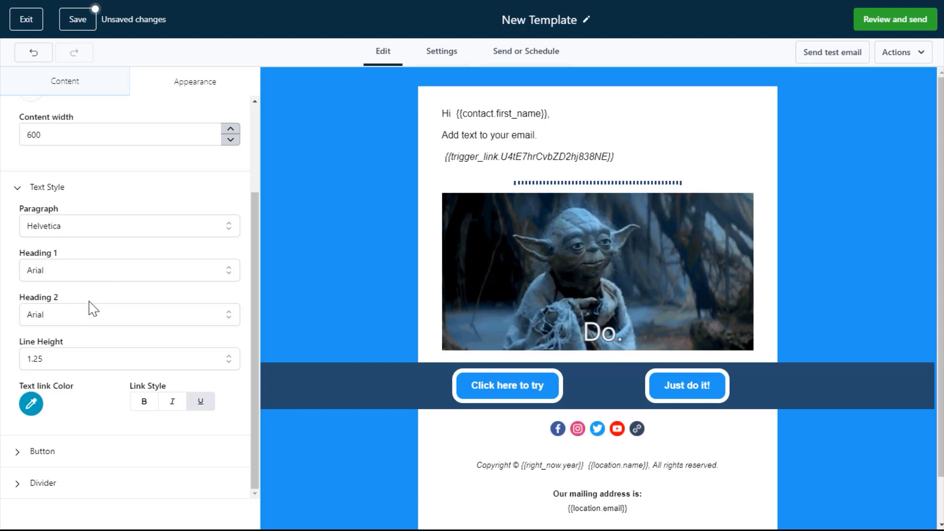
Try a line height of 2 for the template's text and set it back to 1.25.
left_click(97, 362)
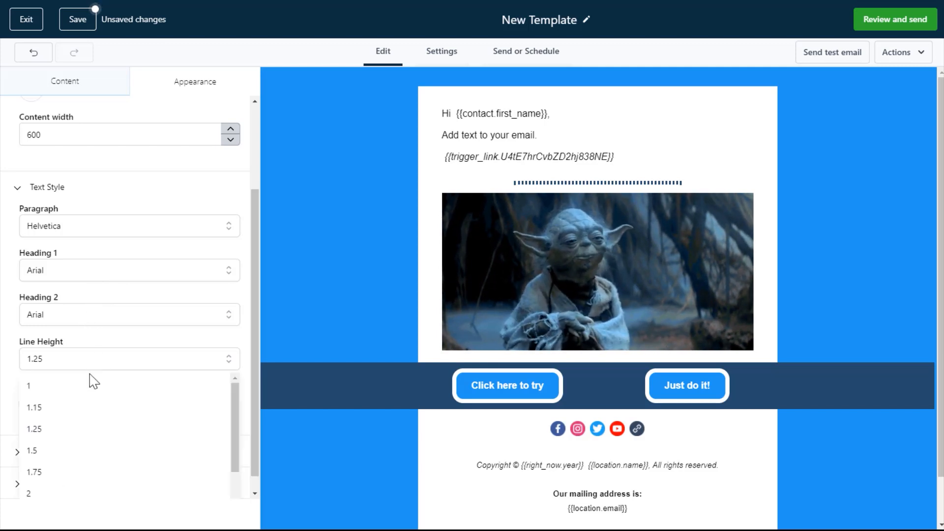
scroll(87, 456, "down", 2)
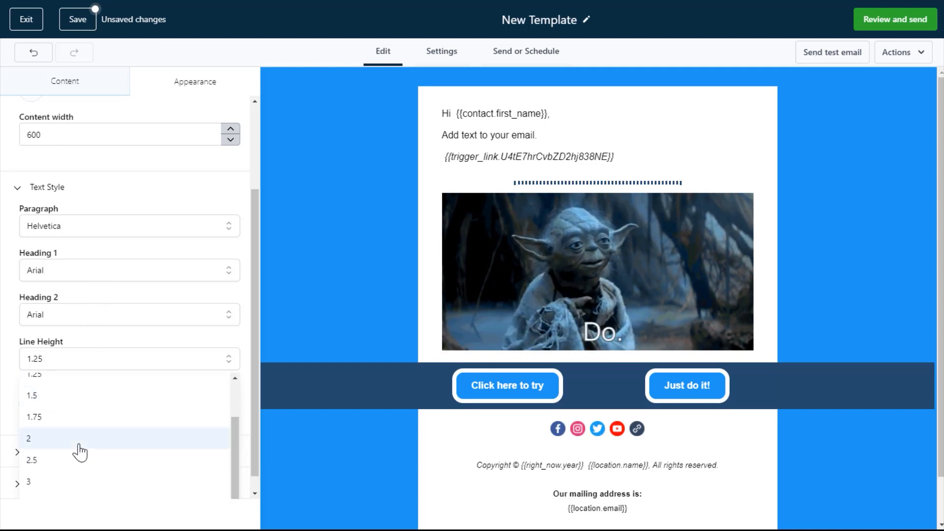
left_click(77, 446)
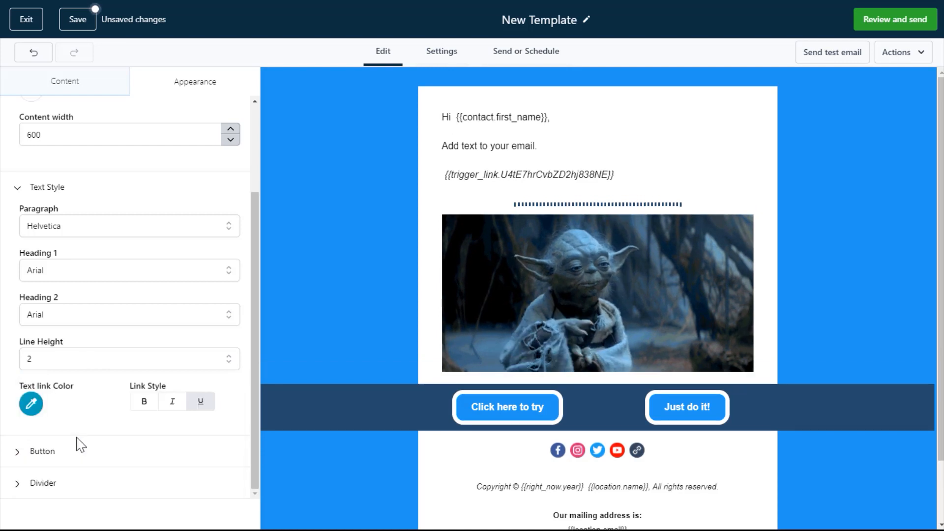
left_click(82, 364)
left_click(83, 364)
left_click(82, 364)
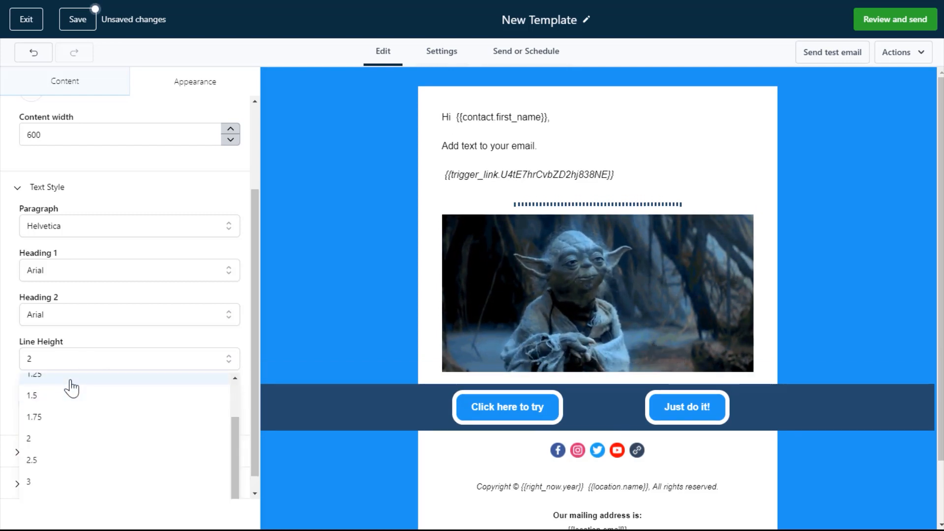
left_click(69, 378)
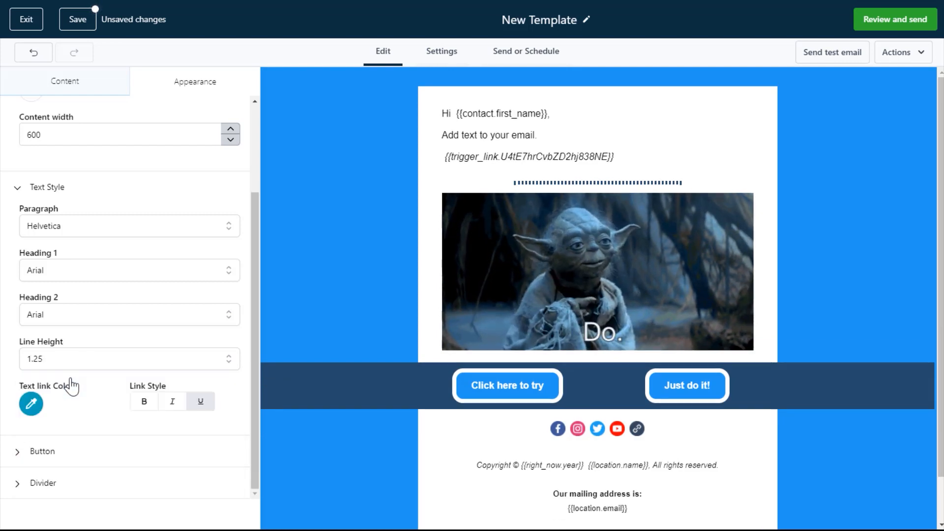
Review the text link color choices and the default Button and Divider styles, and return to the content elements.
left_click(31, 404)
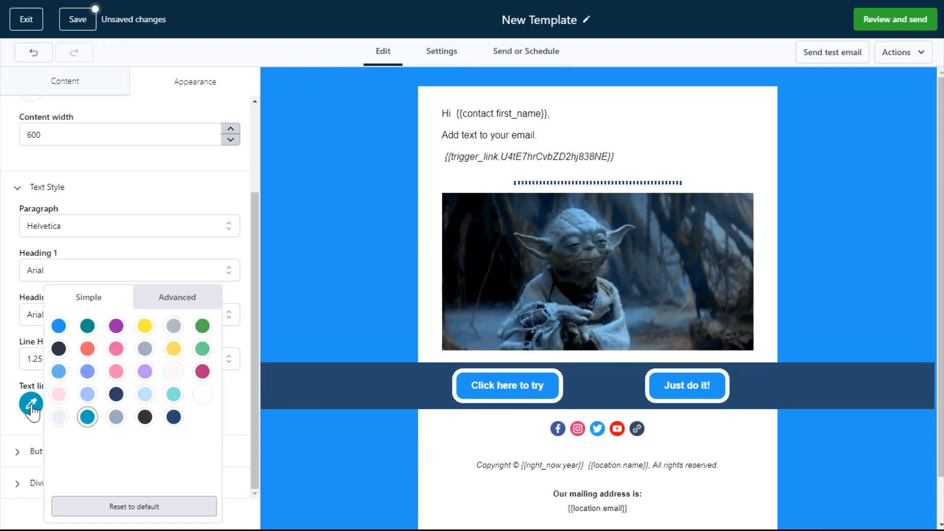
left_click(32, 405)
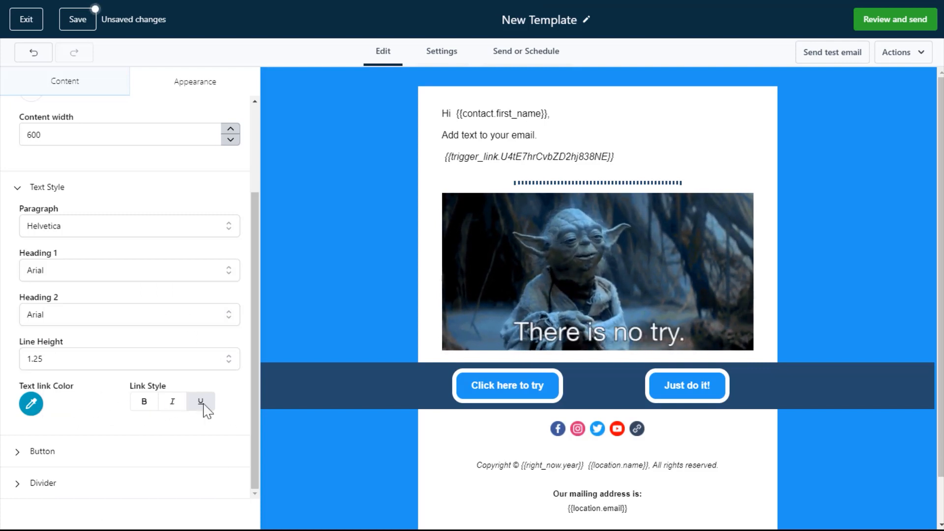
left_click(37, 451)
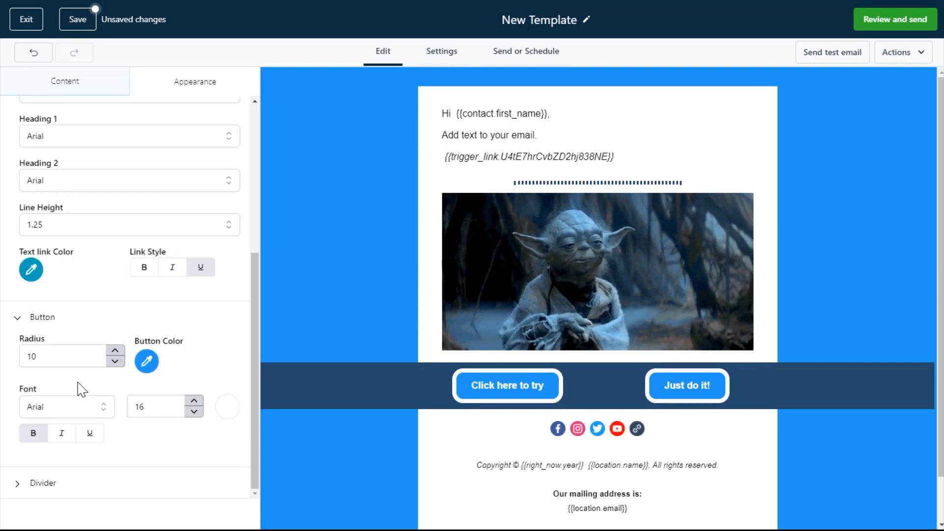
left_click(44, 317)
left_click(47, 486)
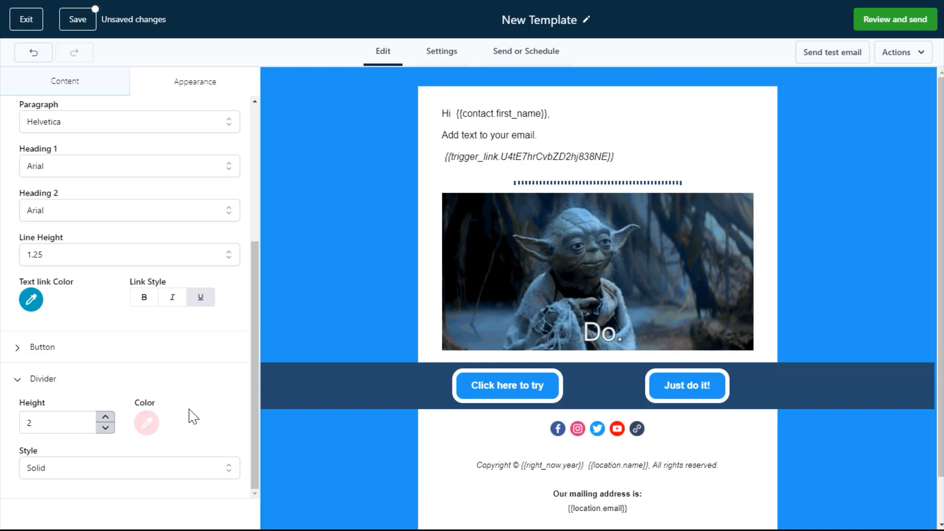
scroll(109, 192, "up", 5)
left_click(82, 89)
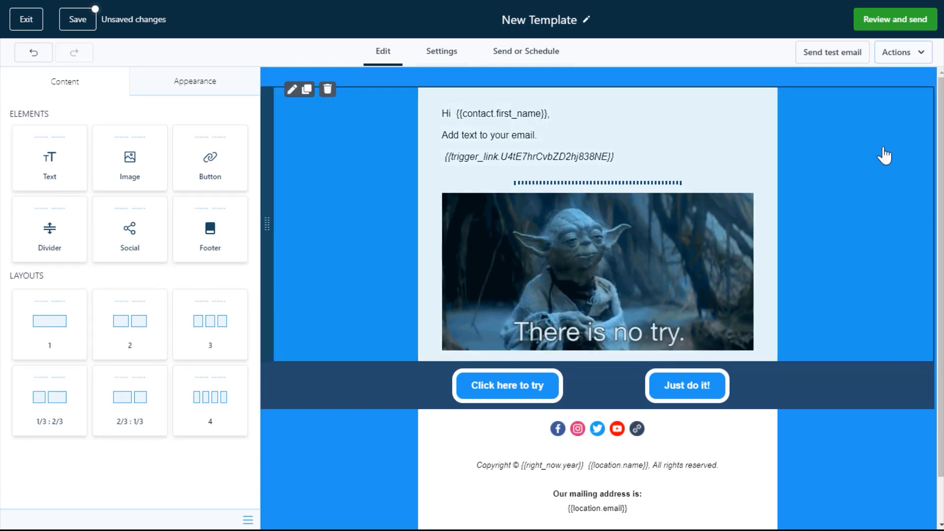
Try to preview the unsaved template, cancel leaving the editor, and save the template.
left_click(917, 57)
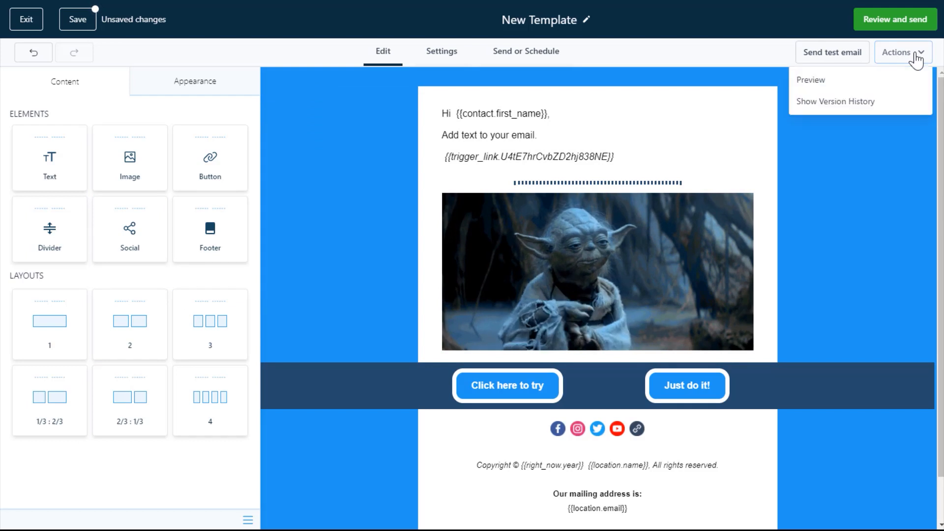
left_click(895, 87)
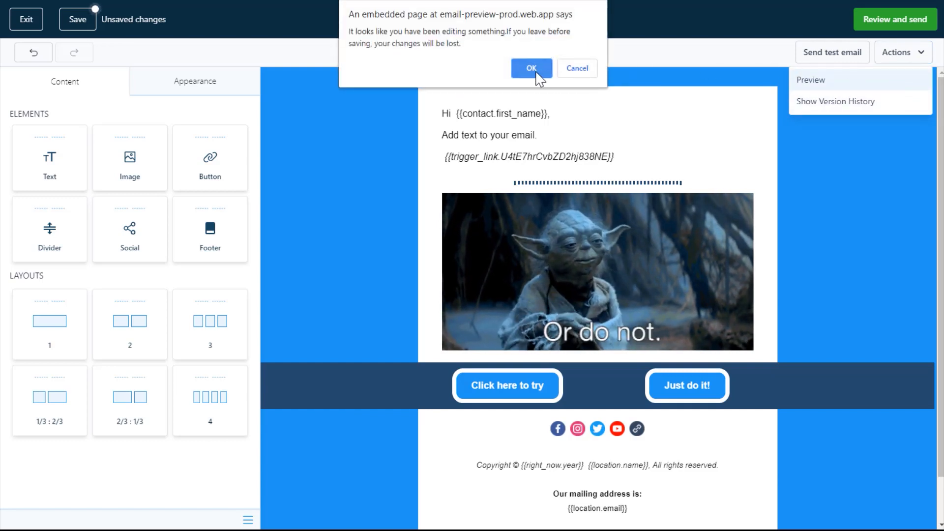
left_click(576, 69)
left_click(77, 21)
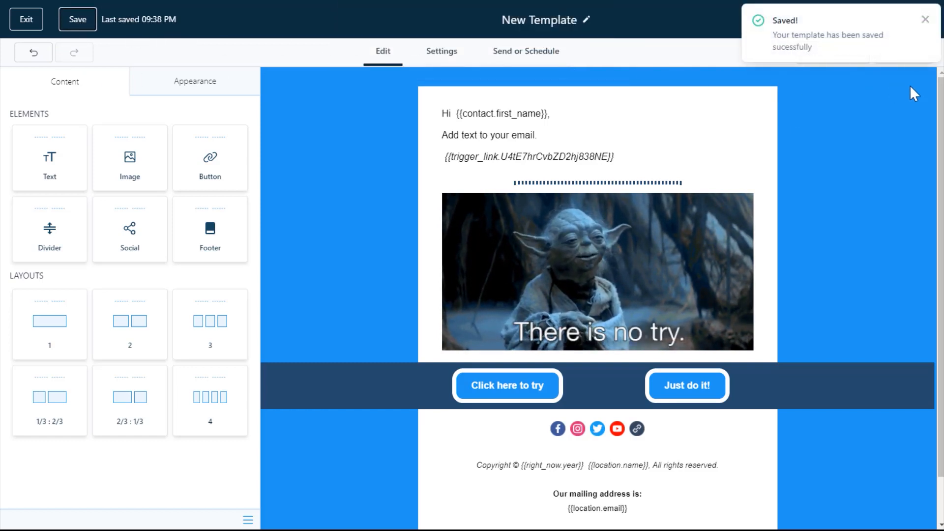
left_click(924, 21)
Preview the saved template in the desktop, tablet and mobile views.
left_click(917, 54)
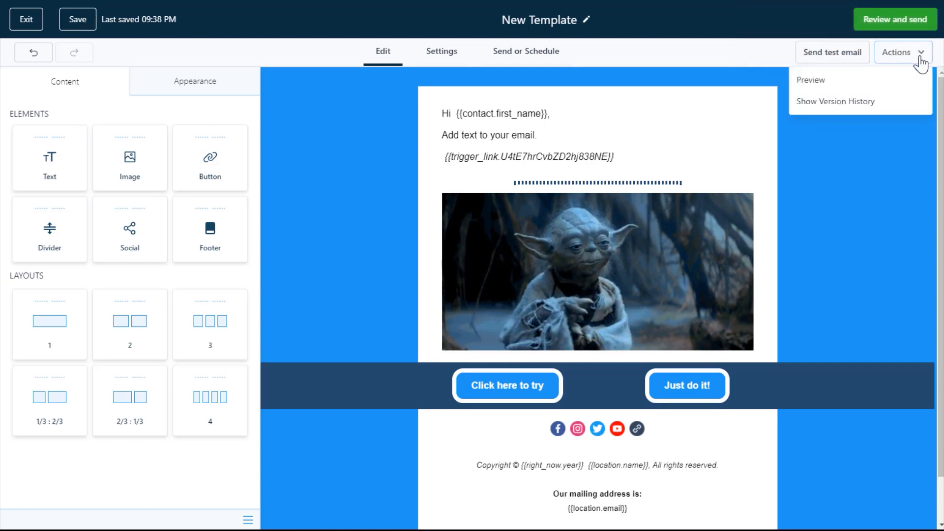
left_click(891, 83)
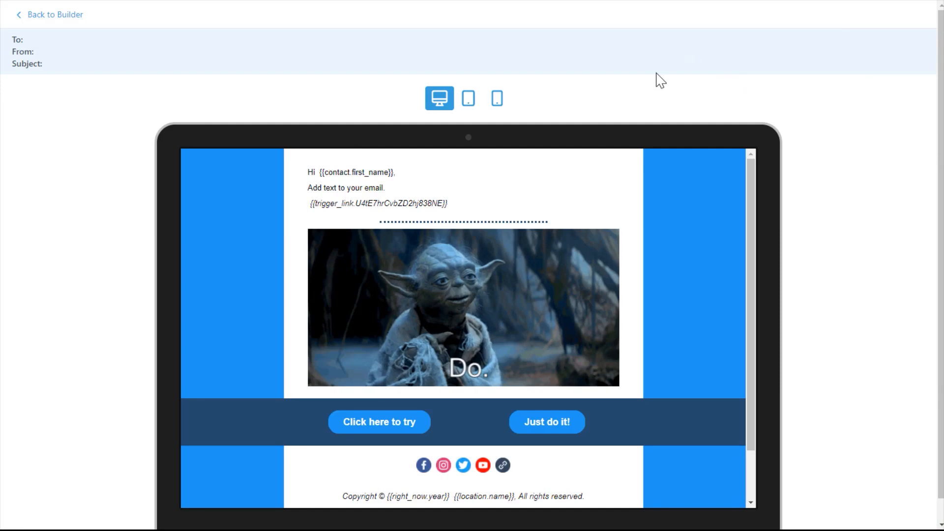
left_click(469, 101)
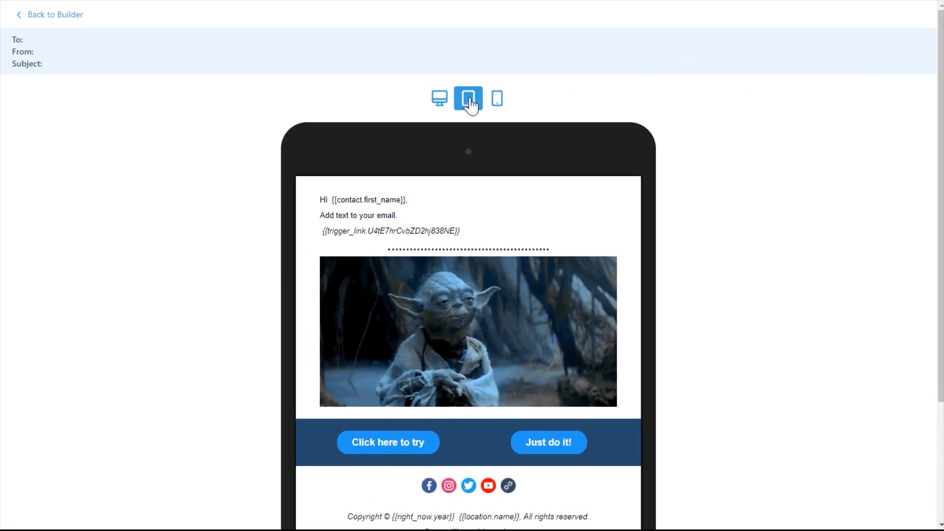
left_click(495, 100)
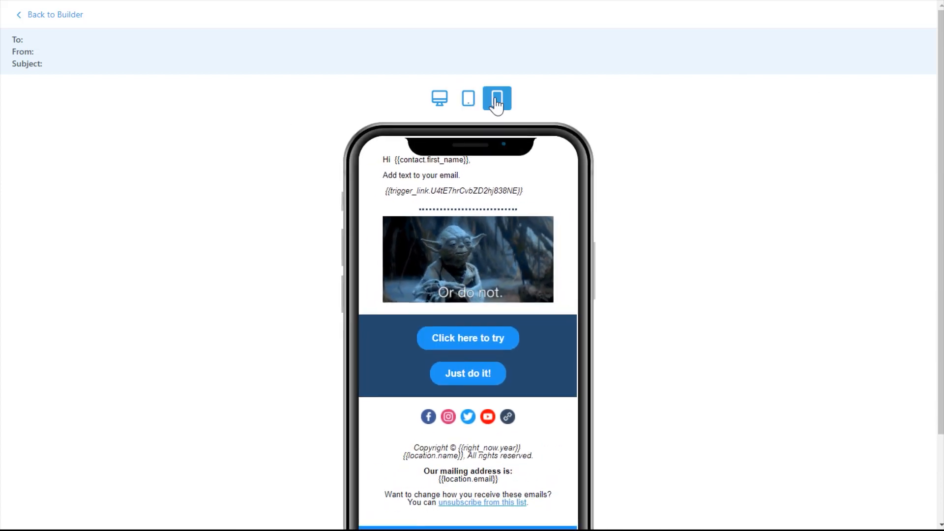